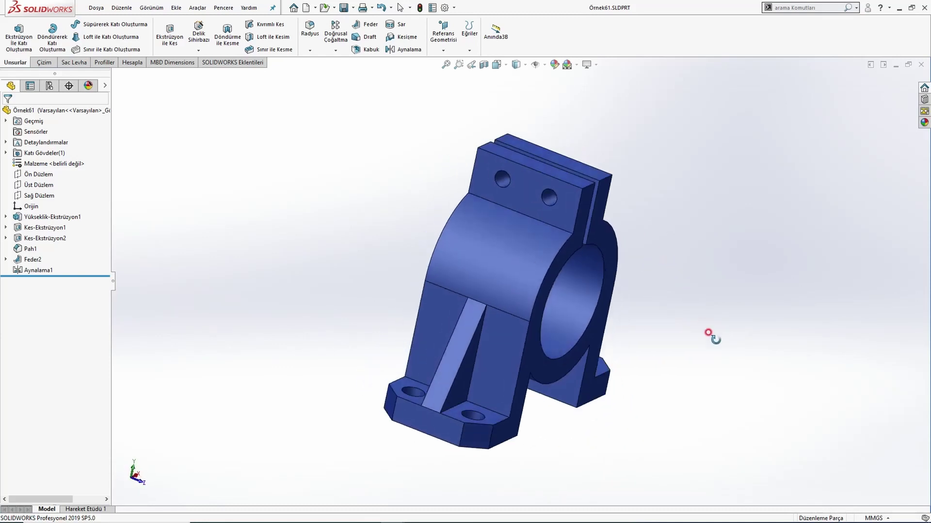
- Inspect the finished bracket from above and at an angle, switch to the empty part and consult the Örnek61 PDF drawing
key("ctrl+5")
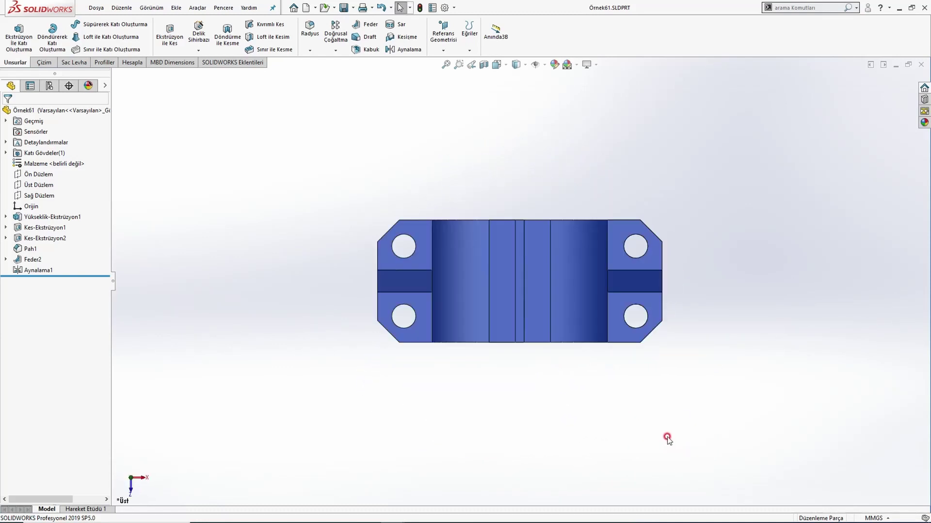
middle_click_drag(616, 420, 623, 315)
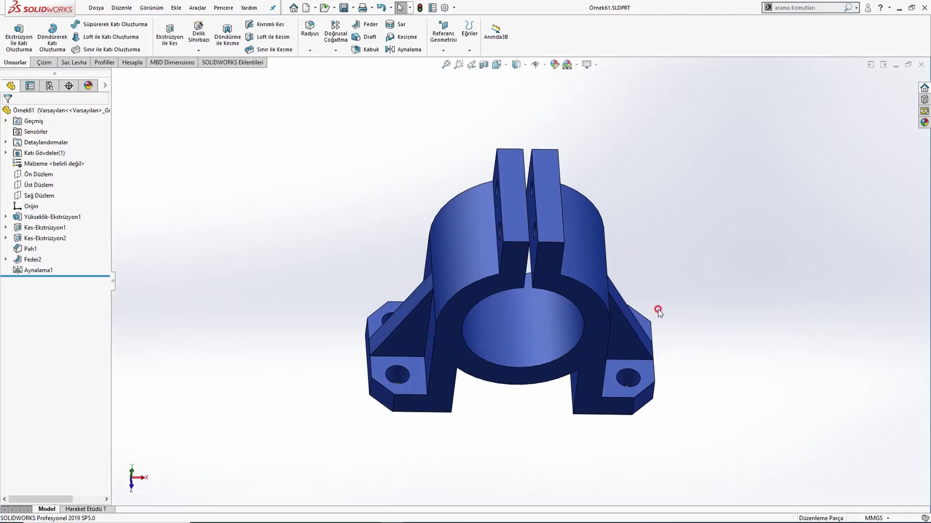
key("ctrl+Tab")
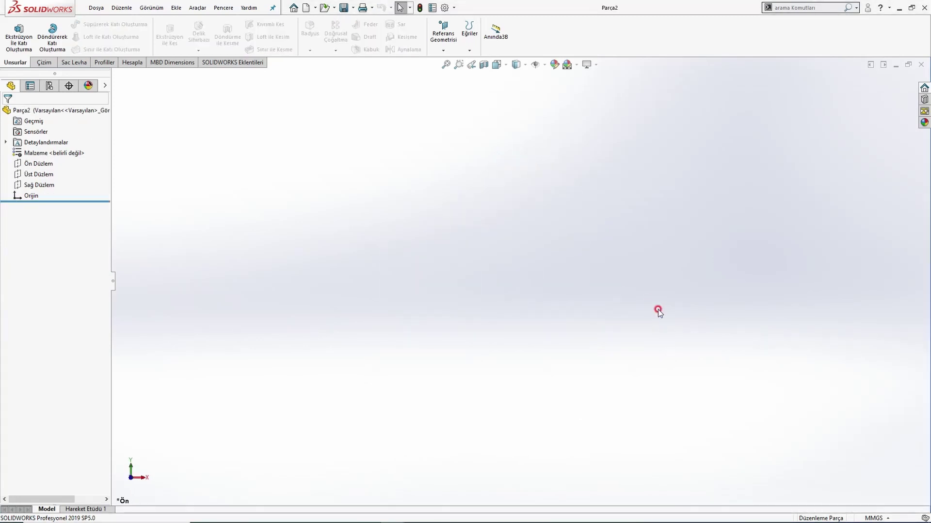
key("alt+Tab")
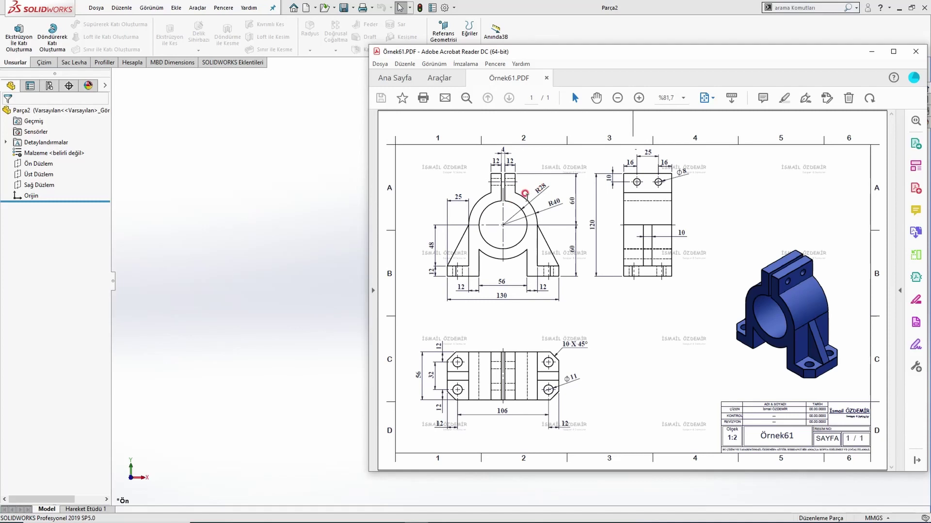
left_click(297, 231)
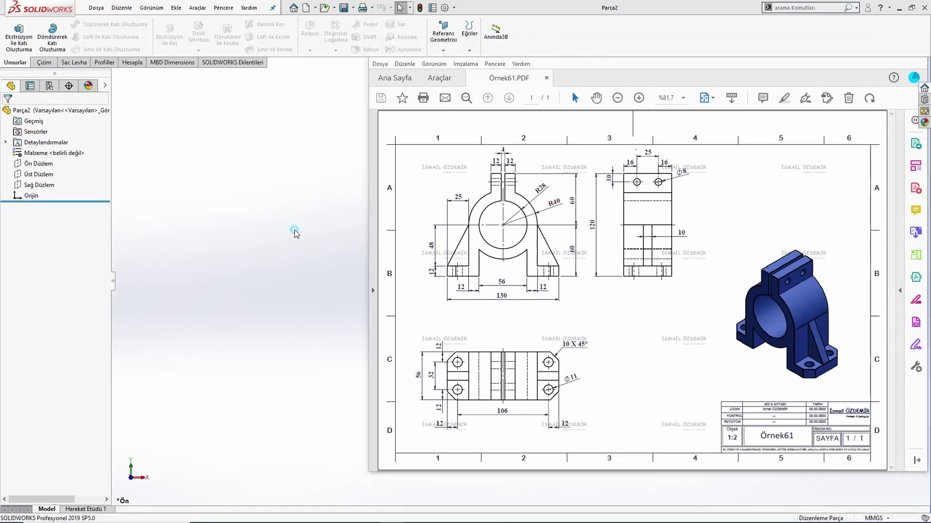
- Start a sketch on the Front Plane and draw two concentric circles centred on the origin, the outer about 82 mm in diameter
left_click(39, 164)
left_click(50, 152)
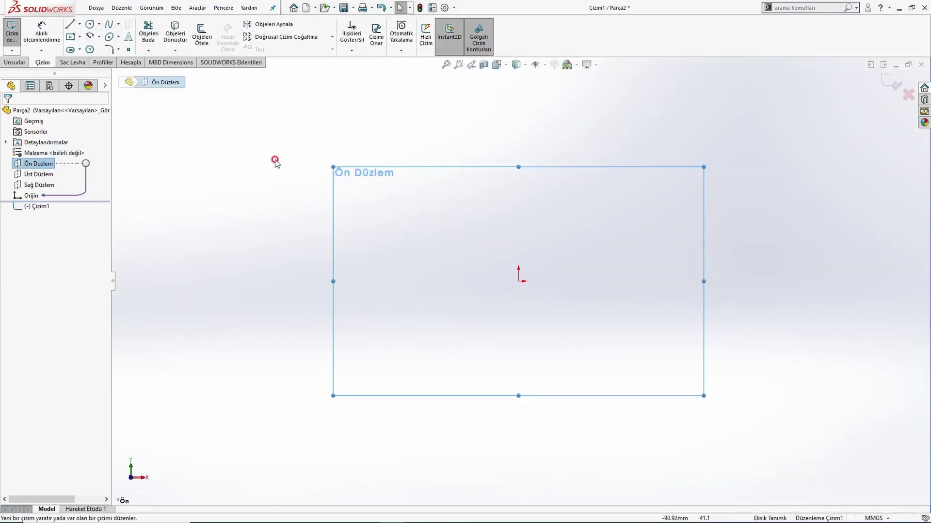
left_click(89, 24)
left_click(518, 281)
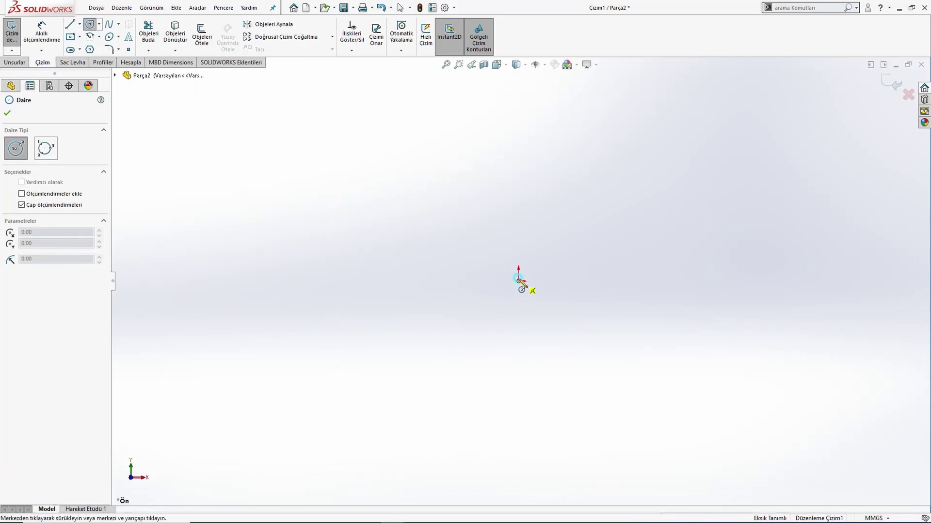
left_click(542, 326)
left_click(518, 281)
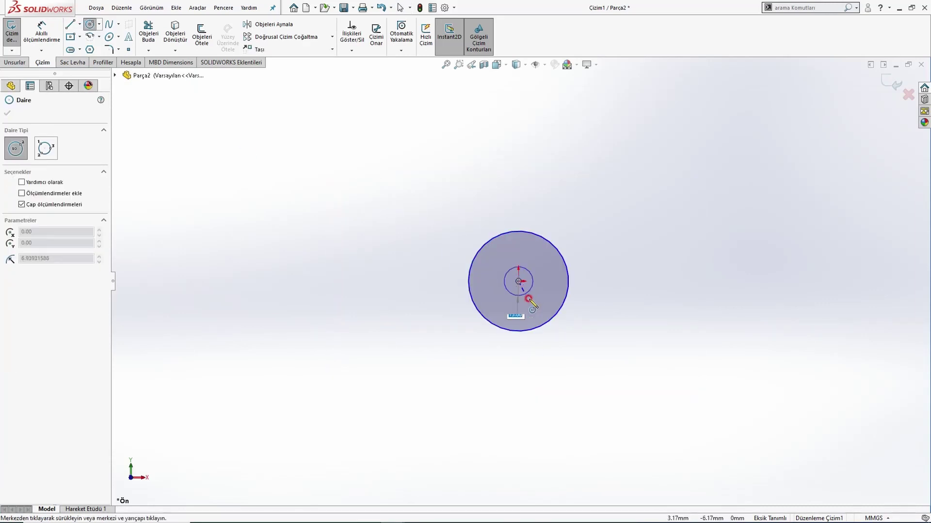
left_click(550, 347)
key("Escape")
- Dimension the inner circle's diameter to 56 mm and the outer circle's diameter to 80 mm
left_click(42, 33)
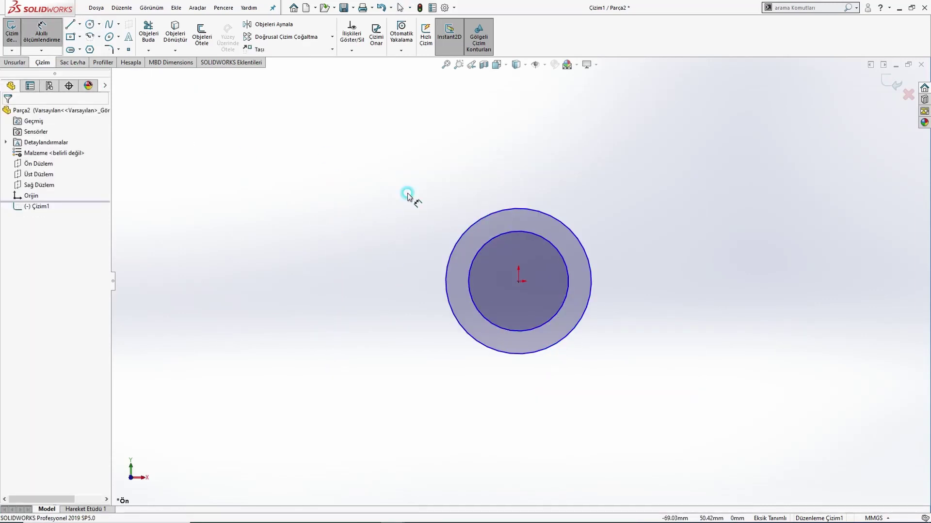
left_click(485, 245)
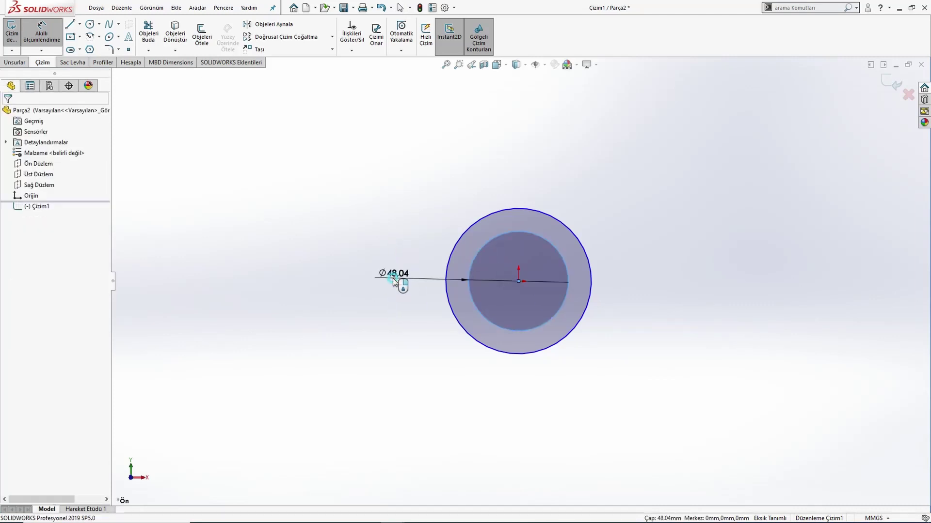
left_click(392, 278)
type("56")
key("Return")
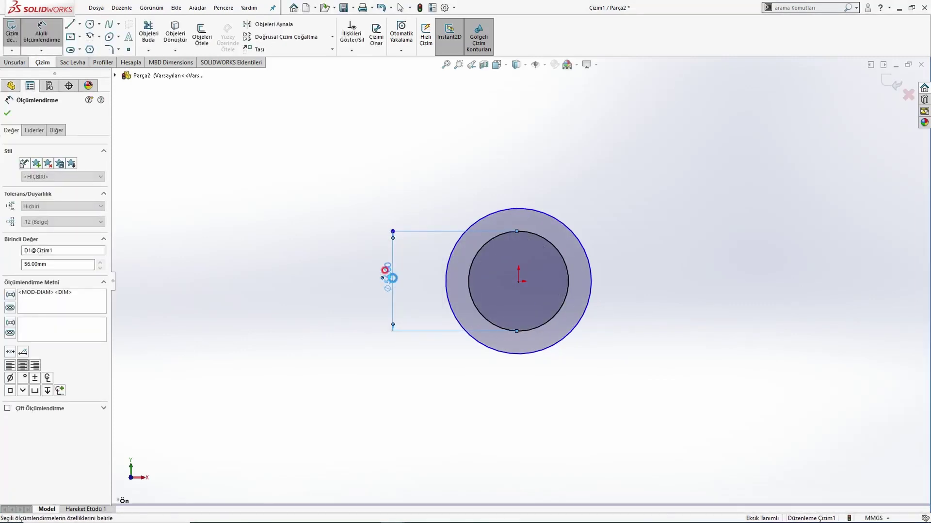
left_click(592, 271)
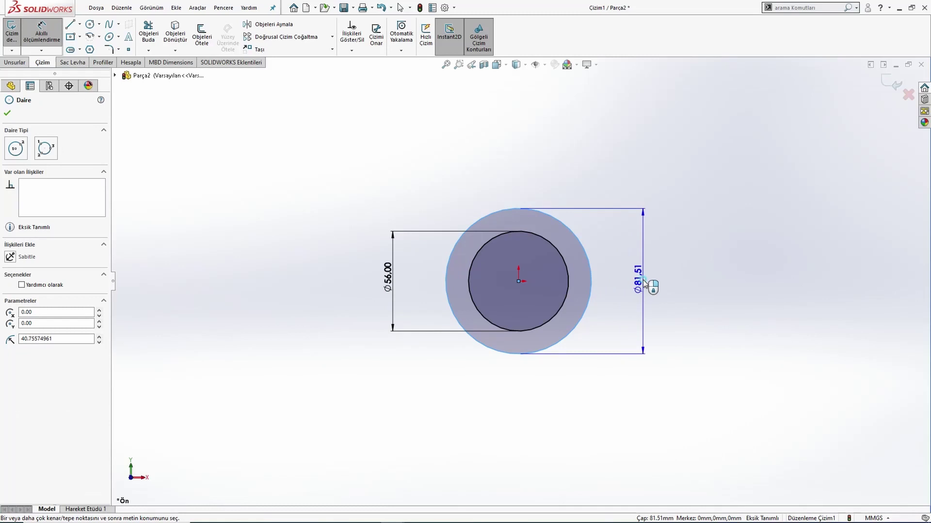
left_click(643, 280)
type("80")
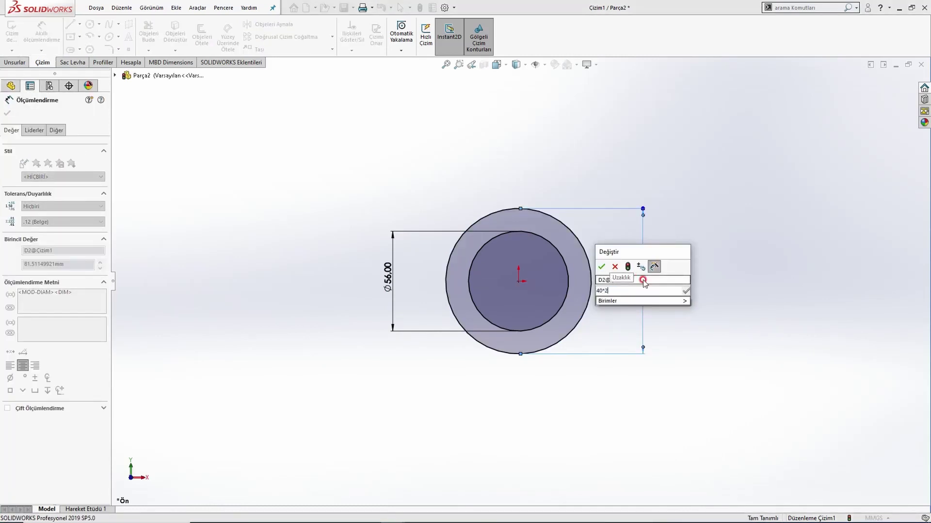
key("Return")
key("Escape")
- Draw the left leg and foot as connected lines between two points on the outer circle, about 53 mm down and a foot about 20 mm thick
key("alt+Tab")
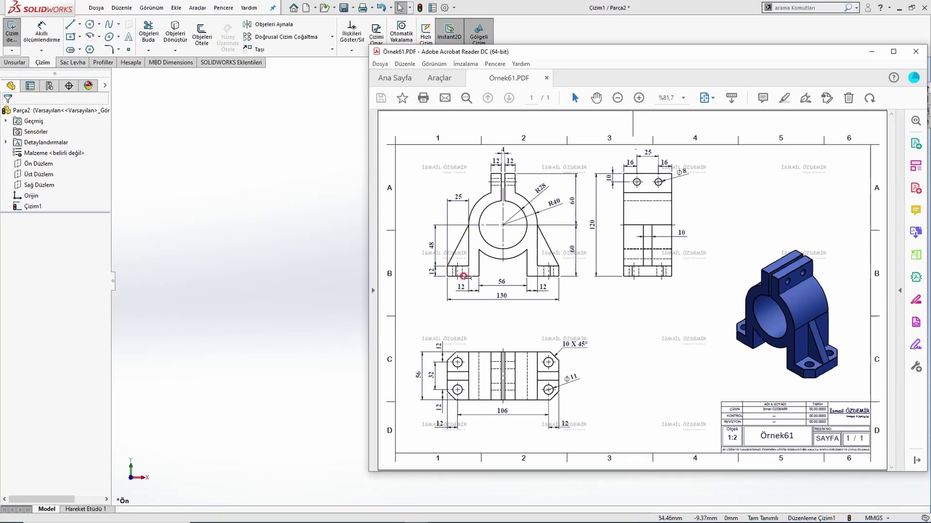
left_click(342, 222)
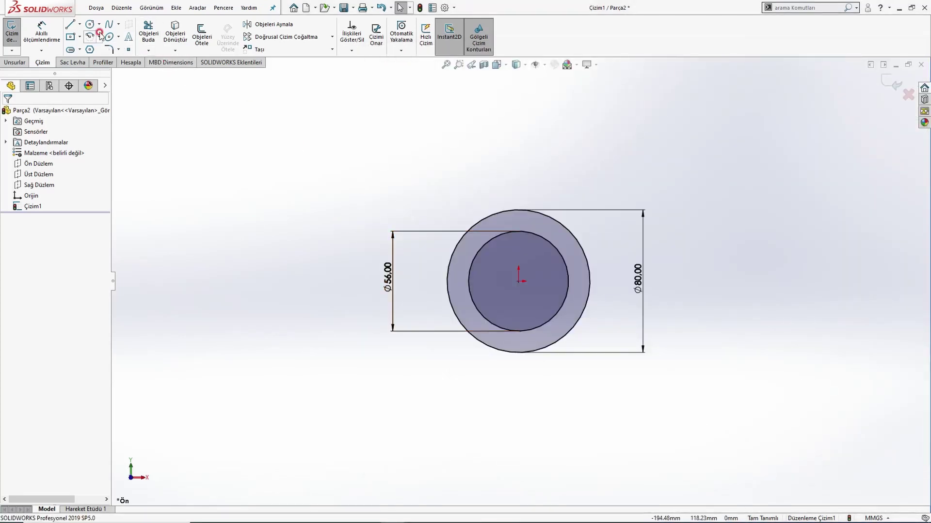
left_click(70, 24)
left_click(447, 281)
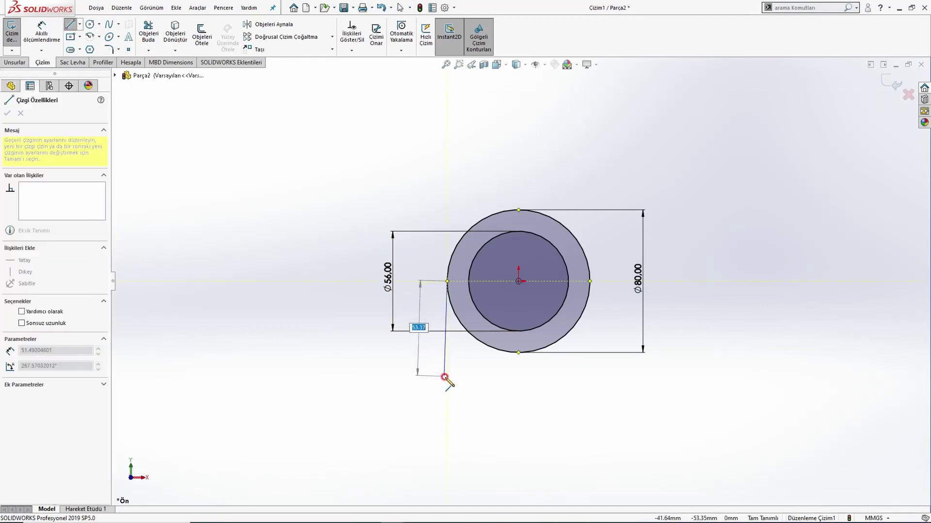
left_click(447, 376)
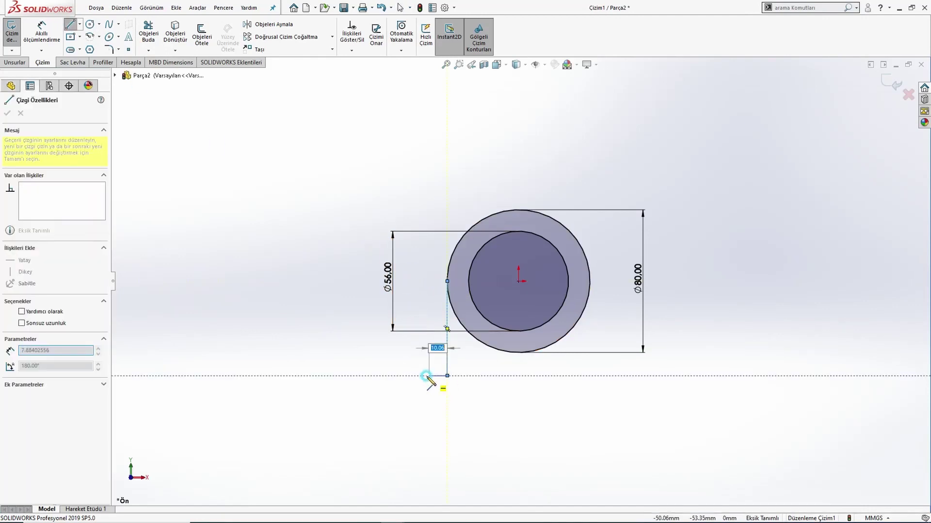
left_click(392, 375)
left_click(392, 411)
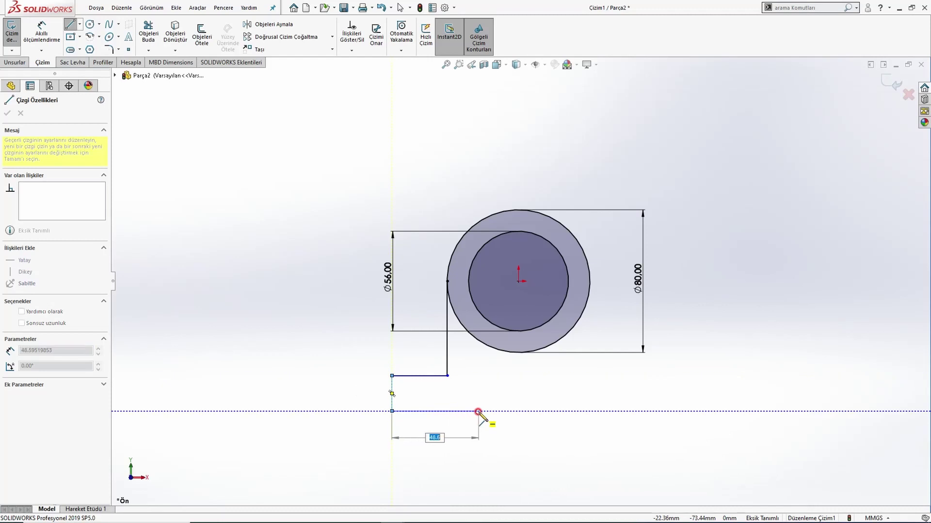
left_click(465, 411)
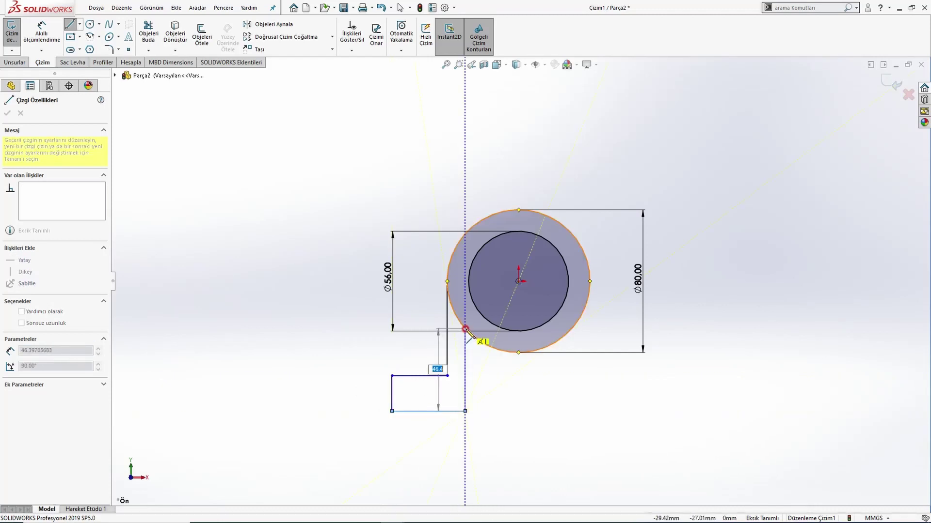
double_click(464, 330)
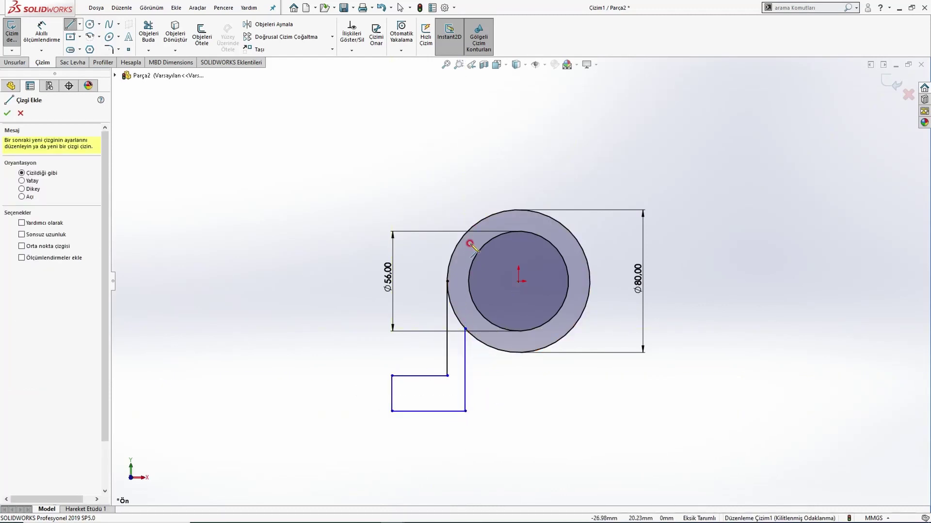
key("Escape")
- Consult the drawing and dimension the horizontal distance from the foot's outer edge to the origin as 130/2 mm
key("alt+Tab")
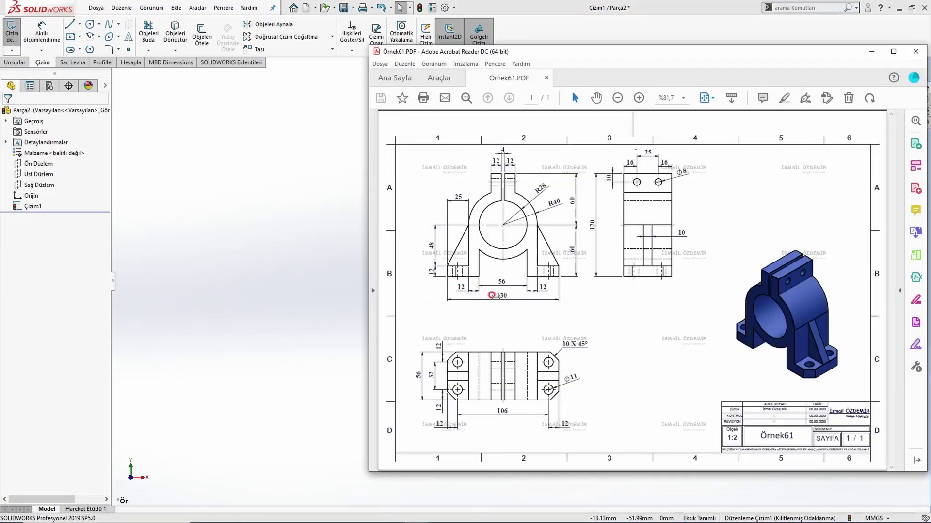
left_click(326, 287)
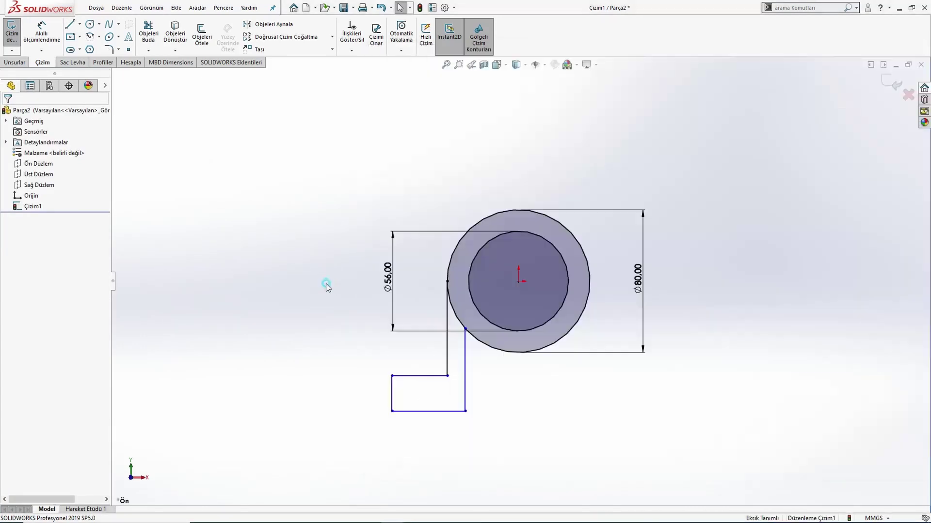
left_click(41, 34)
left_click(392, 398)
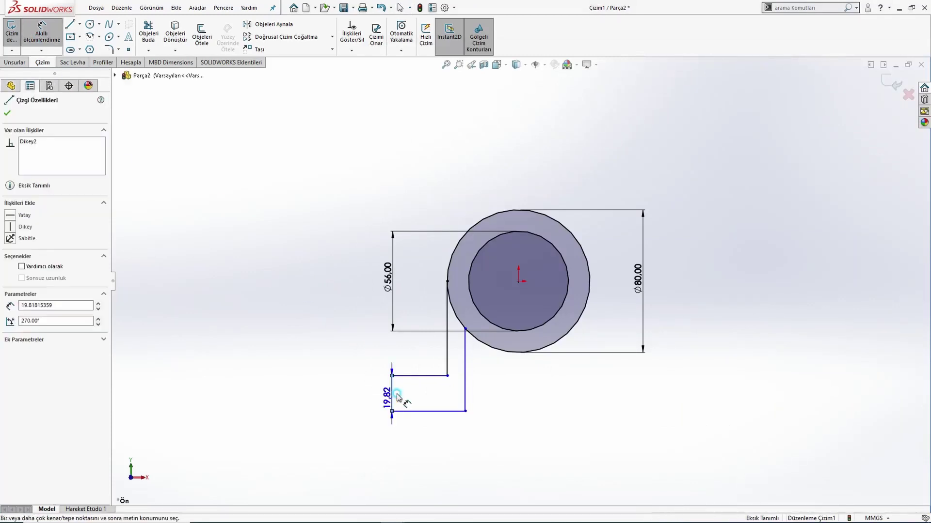
left_click(518, 281)
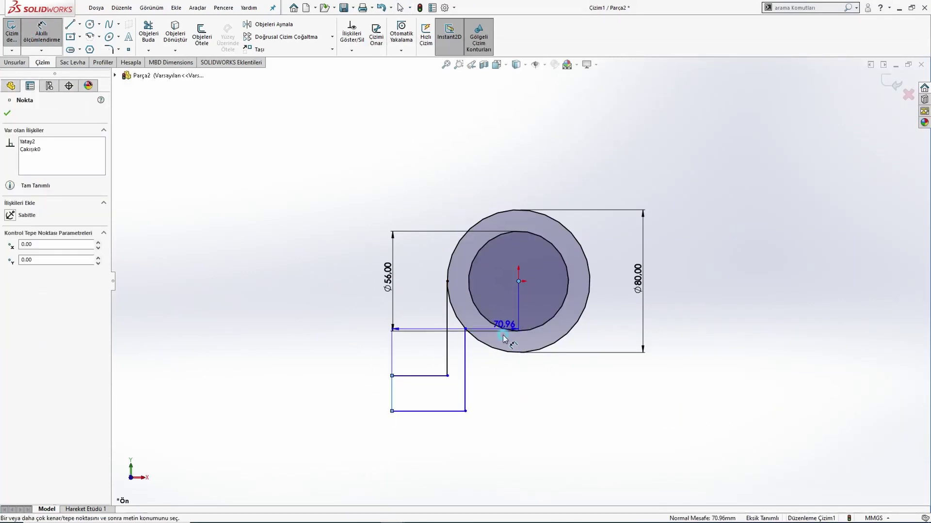
left_click(471, 465)
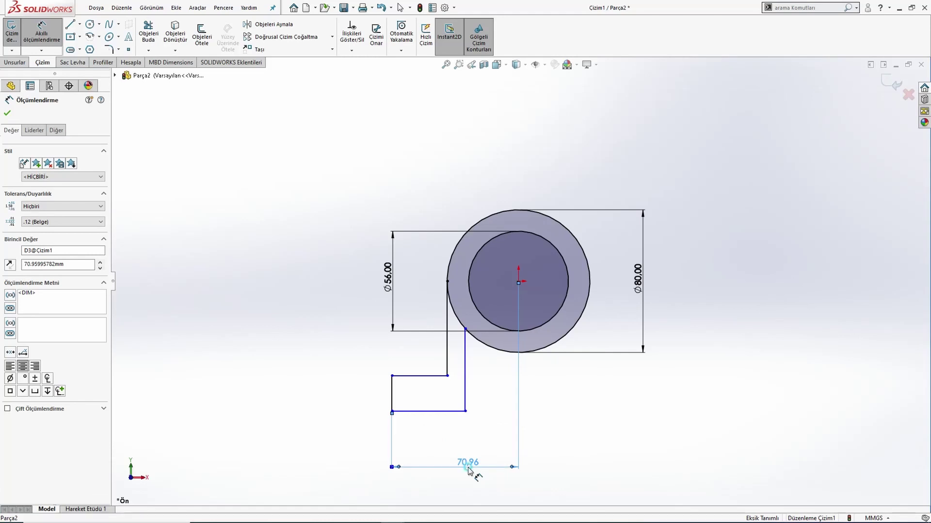
type("130/")
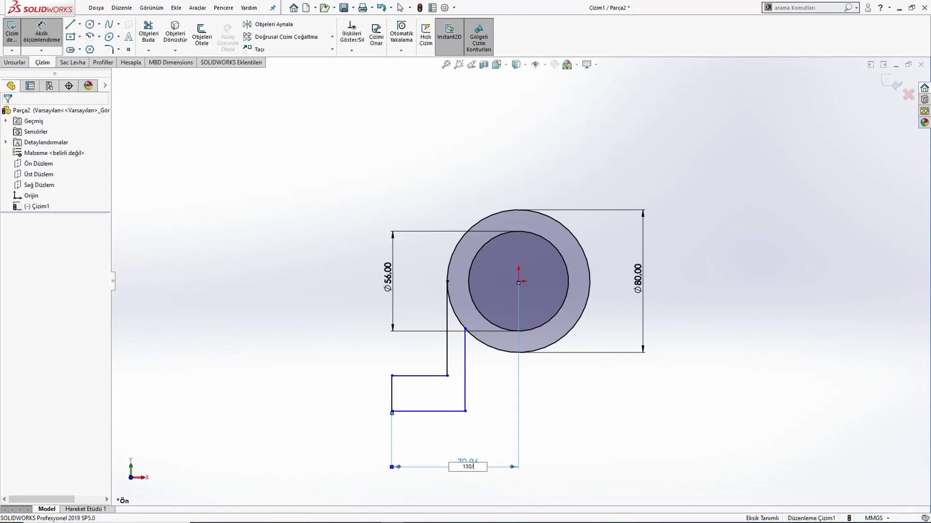
type("2")
key("Return")
key("Escape")
- Check the drawing and dimension the foot's thickness to 12 mm
key("alt+Tab")
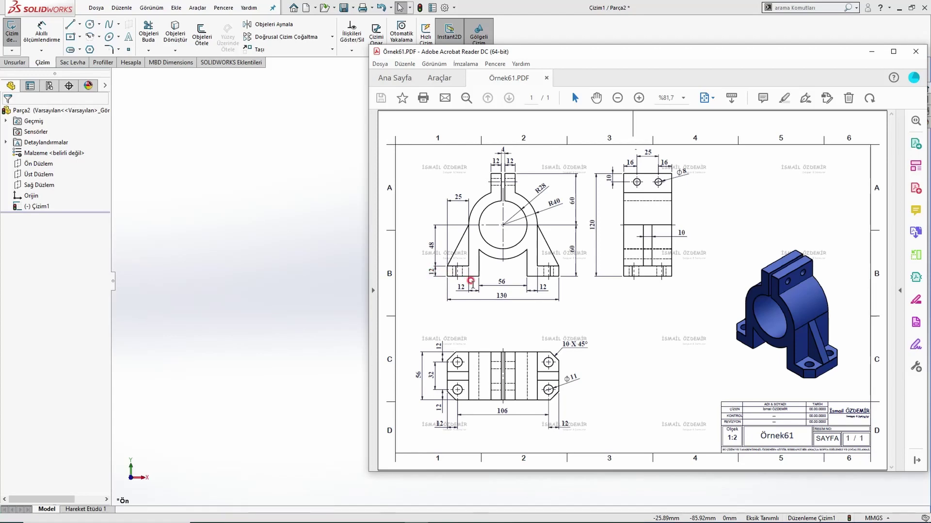
left_click(316, 286)
left_click(42, 33)
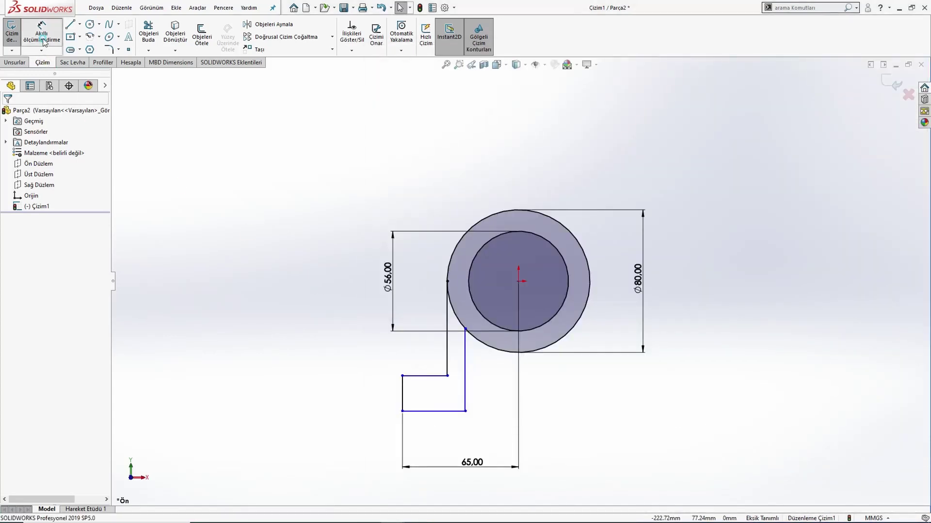
left_click(401, 386)
left_click(363, 399)
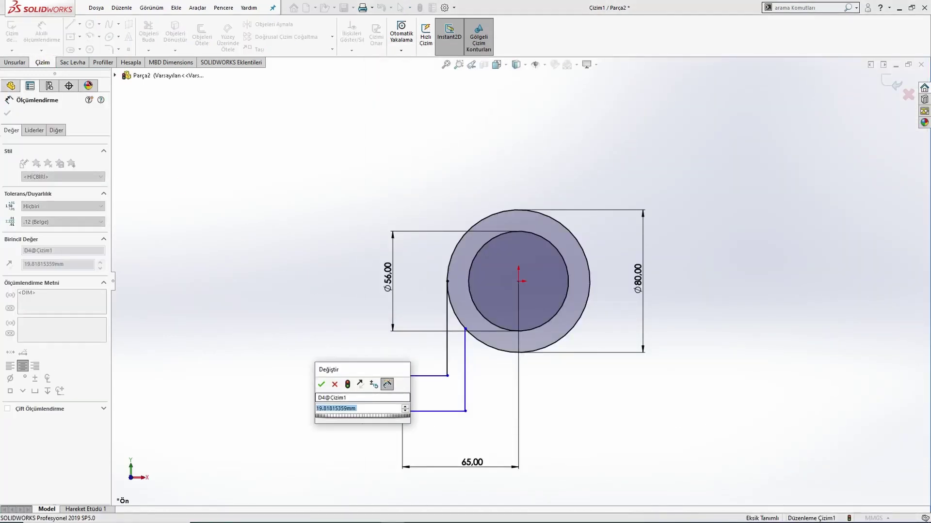
type("12")
key("Return")
- Dimension the leg's width to 12 mm between its two vertical lines and move the foot's inner lower corner slightly upward
left_click(449, 359)
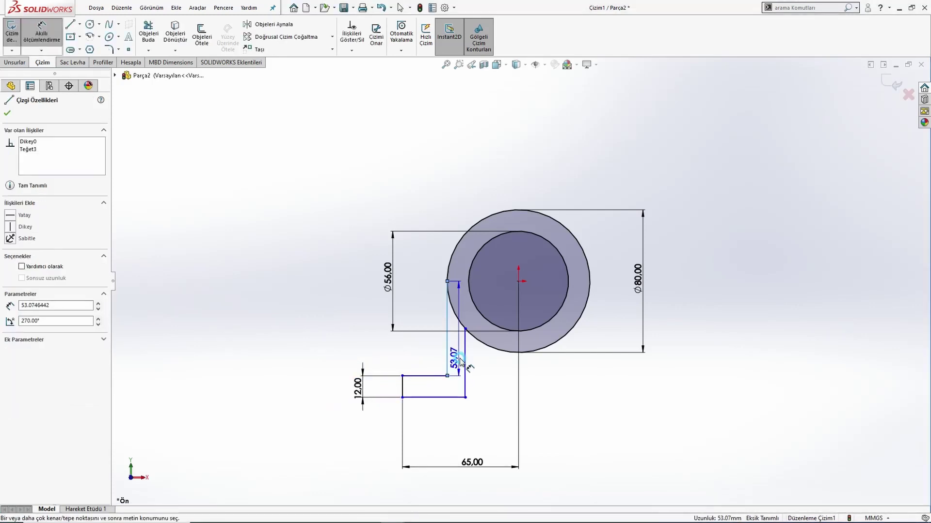
left_click(454, 431)
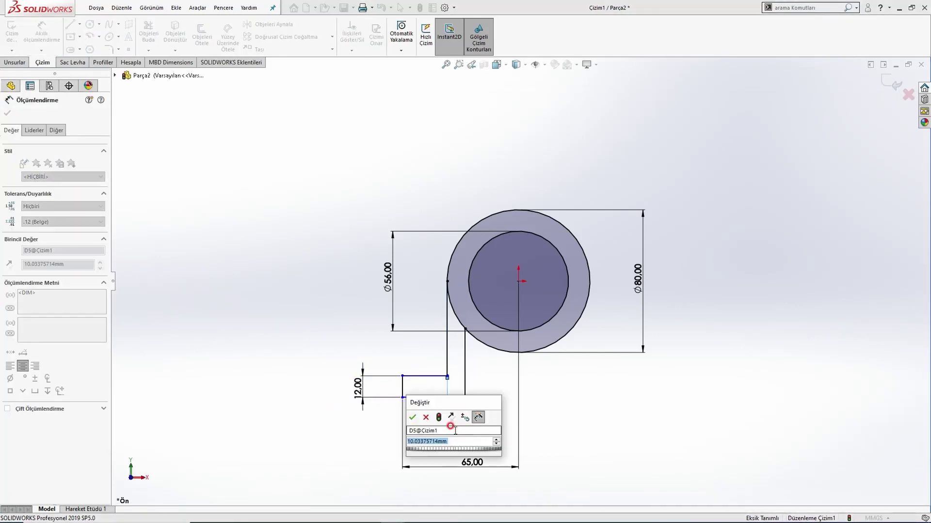
type("12")
key("Return")
key("Escape")
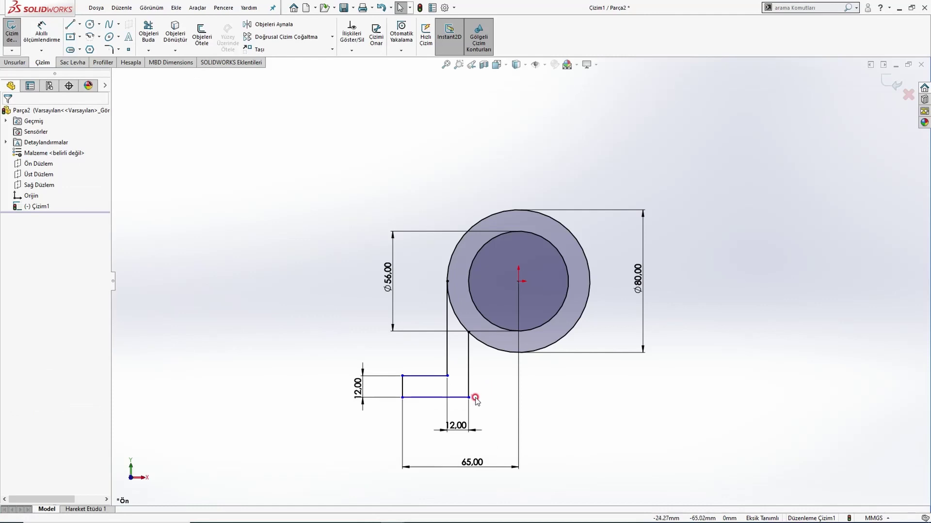
mouse_move(469, 398)
left_mouse_down()
mouse_move(474, 368)
mouse_move(468, 392)
left_mouse_up()
key("Escape")
- Consult the drawing and dimension the vertical distance from the foot's bottom line to the origin as 60 mm
key("alt+Tab")
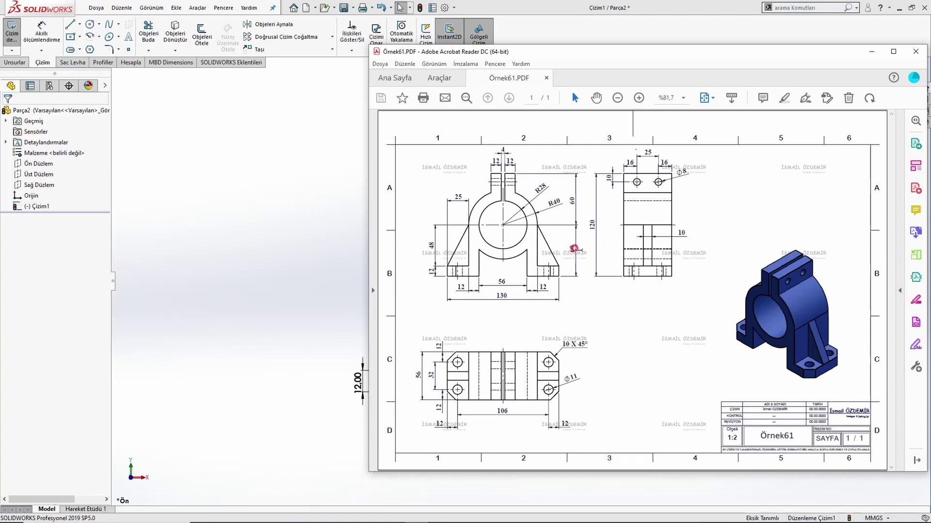
left_click(309, 253)
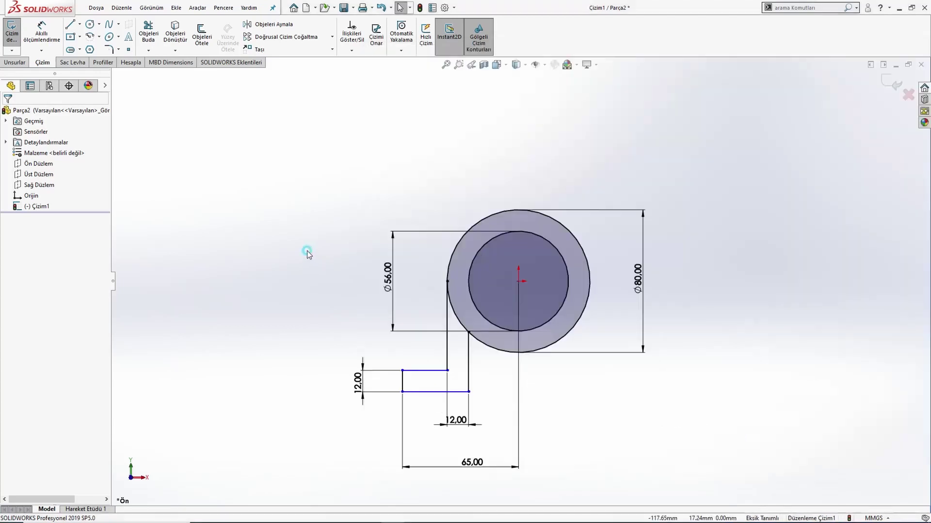
left_click(45, 38)
left_click(430, 391)
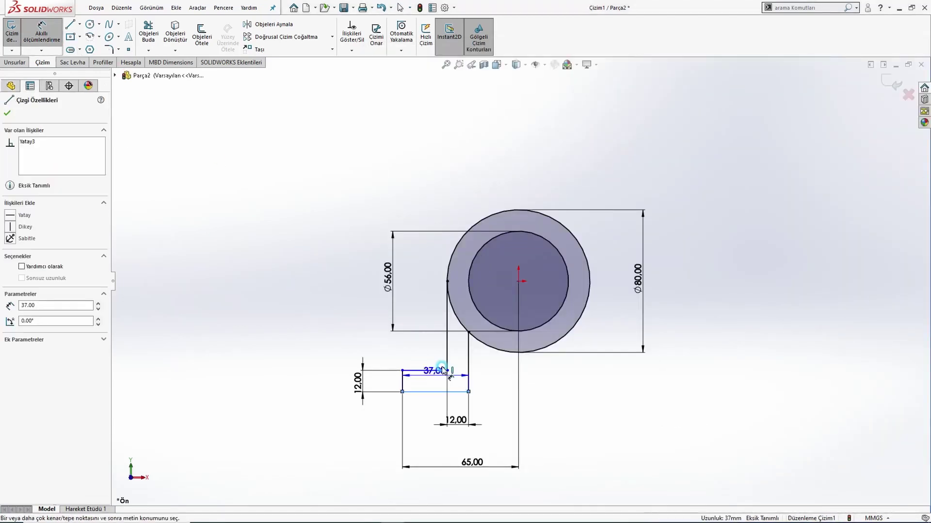
left_click(519, 281)
left_click(258, 336)
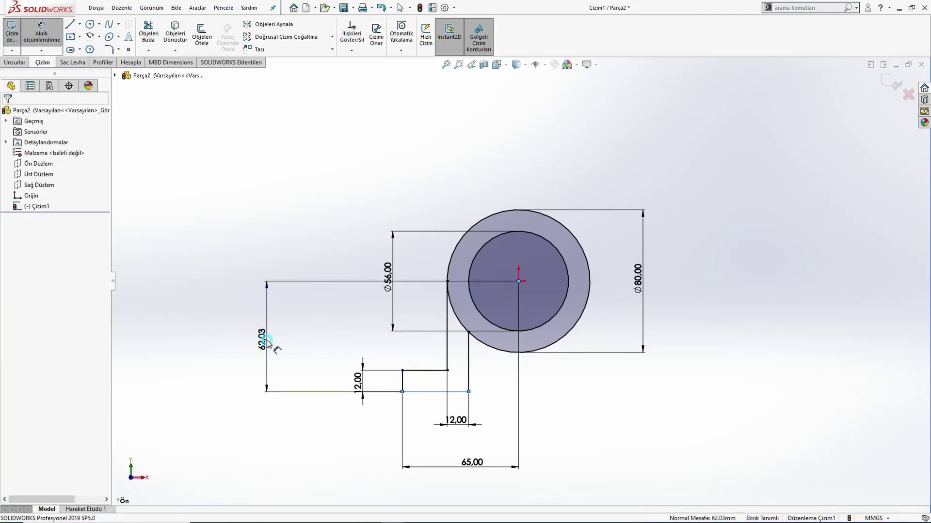
type("60")
key("Return")
key("Escape")
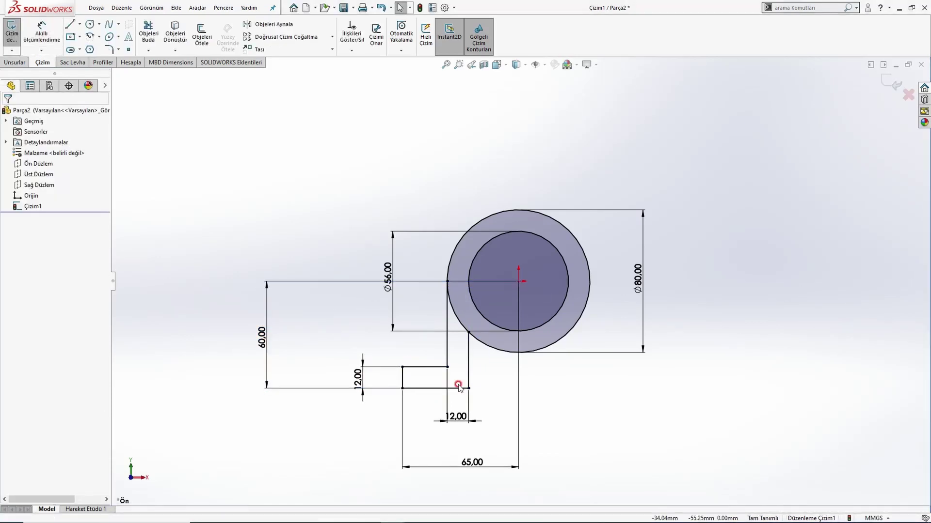
scroll(482, 373, "down", 2)
key("alt+Tab")
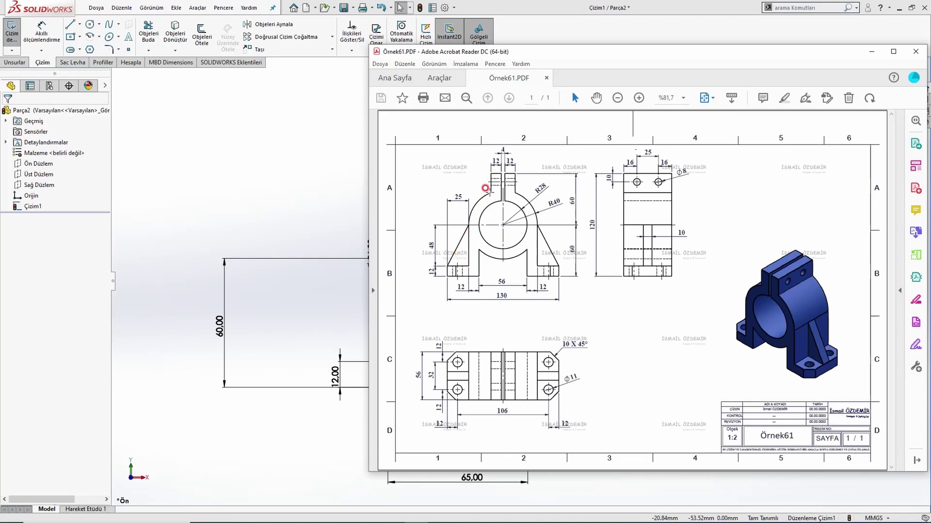
left_click(315, 191)
left_click(70, 25)
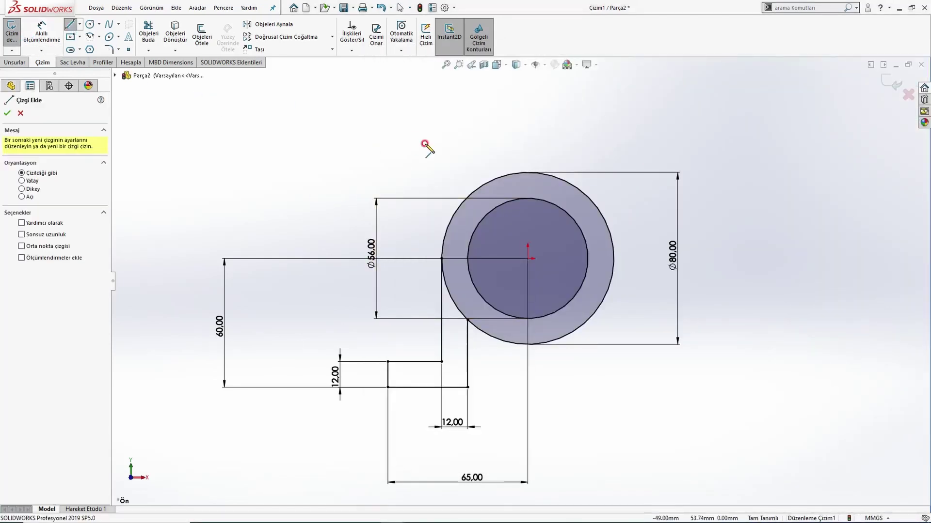
left_click(448, 224)
left_click(485, 125)
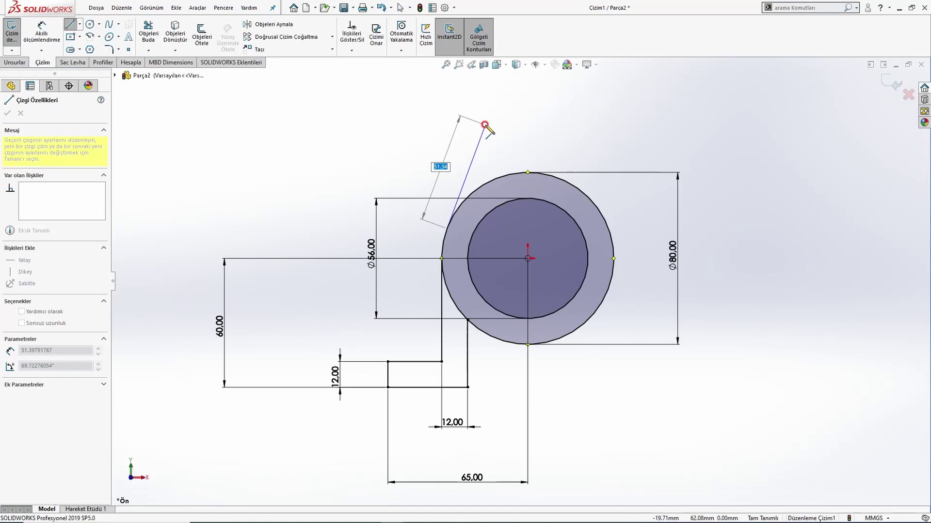
key("Escape")
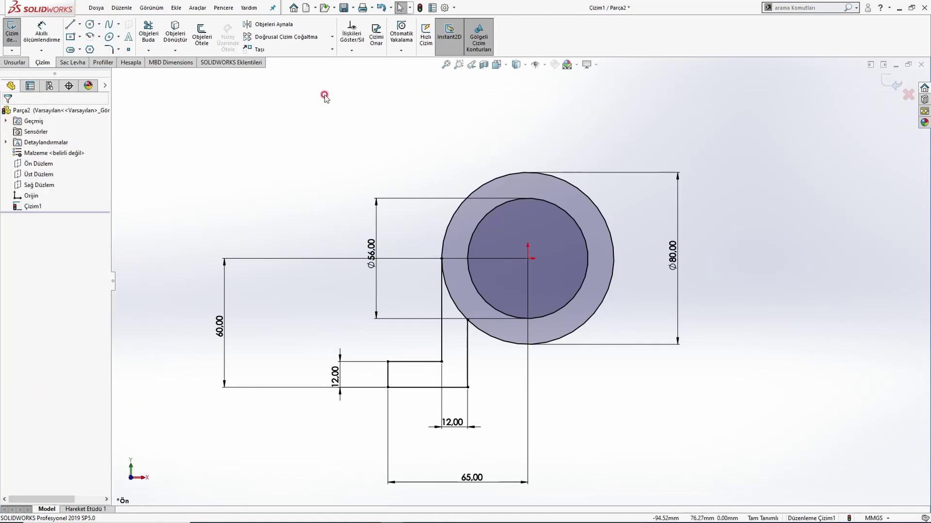
- Draw the clamp lug above the ring with three lines, about 11 mm wide and reaching about 68 mm above the origin, ending on the outer and inner circles
left_click(71, 25)
left_click(491, 112)
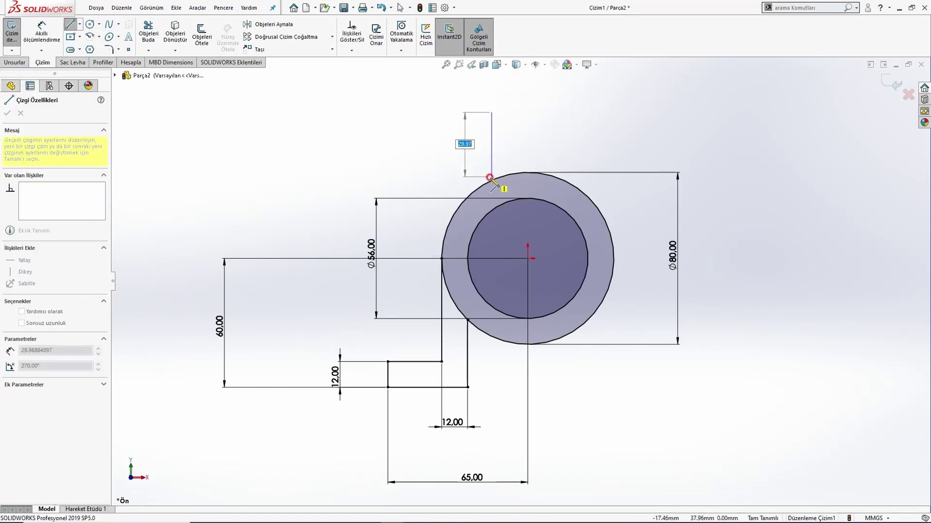
left_click(491, 181)
key("Escape")
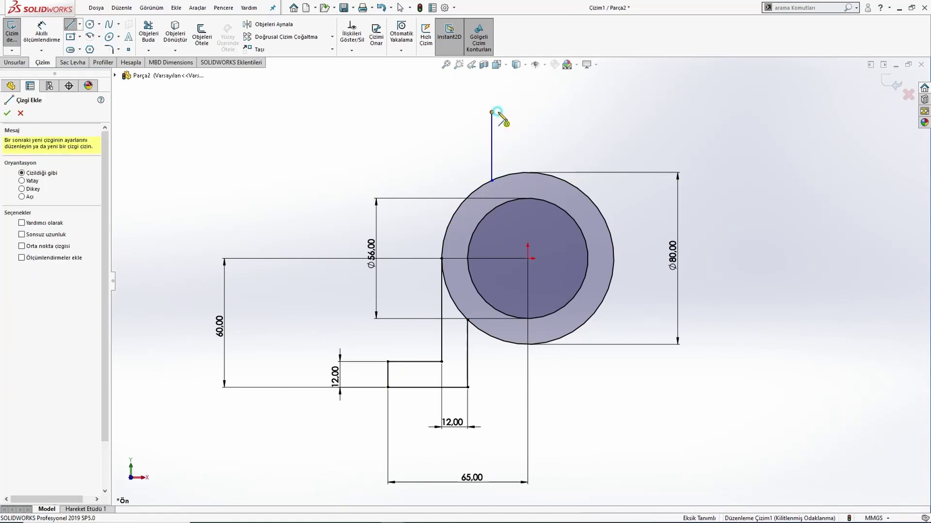
left_click(492, 112)
left_click(521, 112)
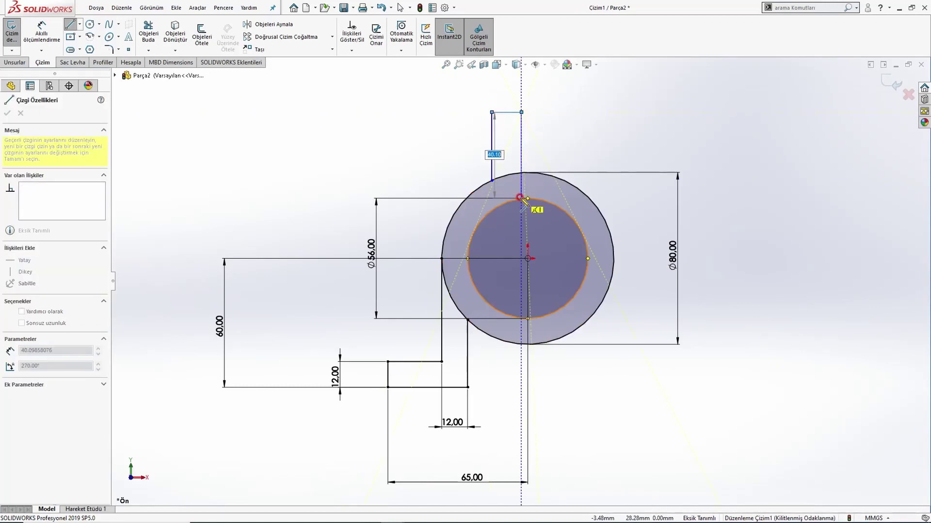
left_click(521, 197)
key("Escape")
mouse_move(521, 197)
left_mouse_down()
mouse_move(536, 203)
mouse_move(552, 172)
mouse_move(592, 228)
mouse_move(555, 208)
mouse_move(523, 209)
mouse_move(516, 197)
left_mouse_up()
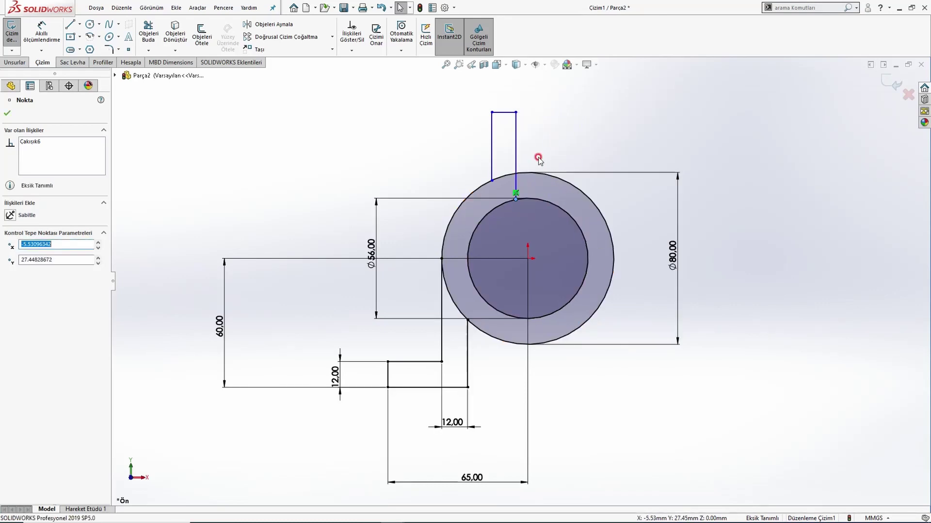
left_click(538, 154)
- Check the drawing and dimension the width of the clamp lug's top line to 12 mm
key("alt+Tab")
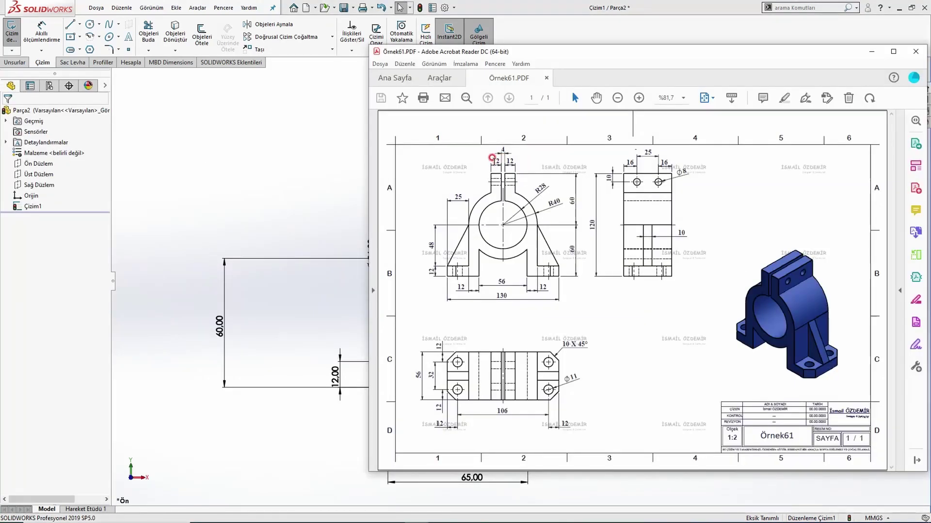
left_click(349, 170)
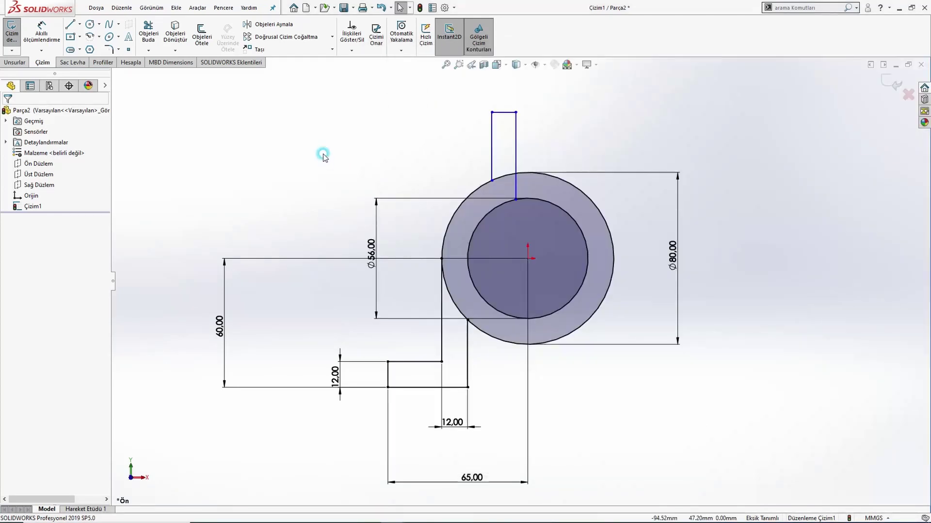
left_click(59, 29)
left_click(504, 117)
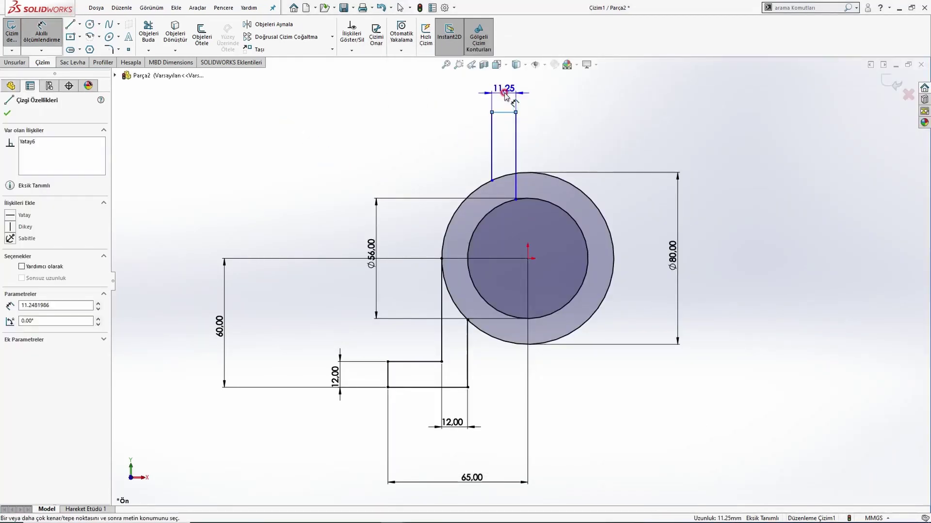
left_click(504, 90)
type("12")
key("Return")
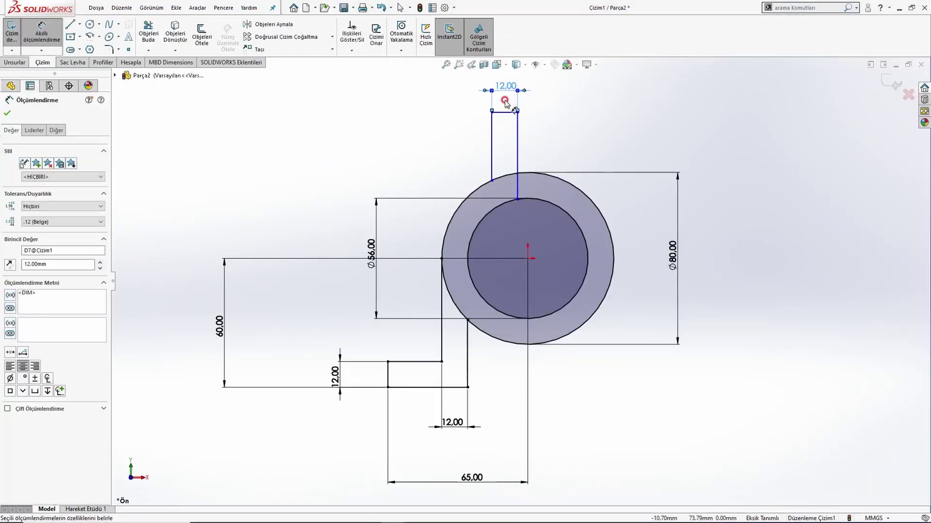
- Dimension the vertical distance from the lug's top line to the origin as 60 mm
left_click(505, 114)
left_click(526, 258)
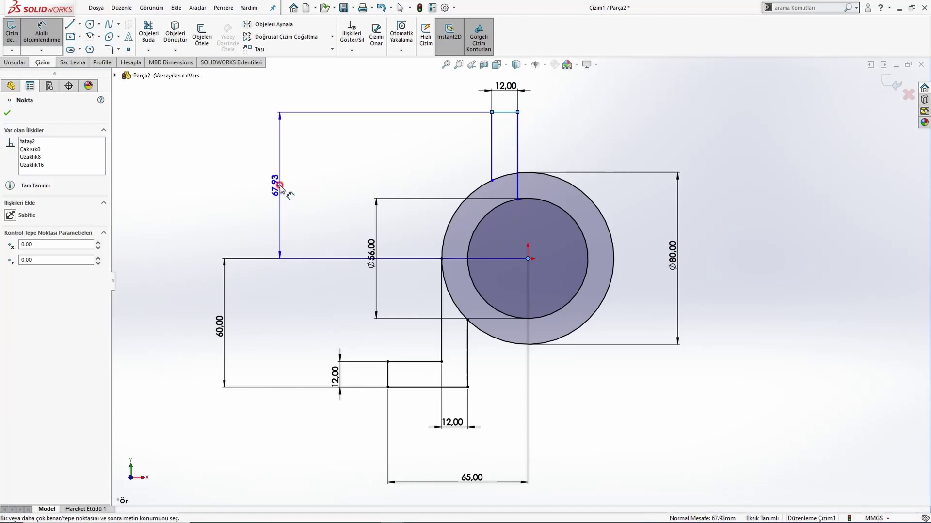
left_click(338, 218)
type("60")
key("Return")
key("Escape")
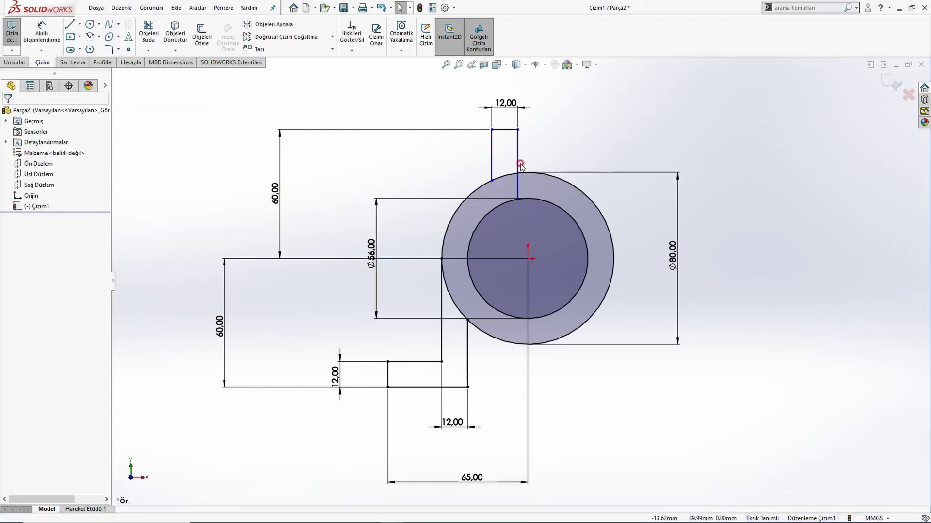
- Move the lug slightly left, consult the drawing and dimension the horizontal distance from its inner line to the origin as 4/2 mm
mouse_move(521, 138)
left_mouse_down()
mouse_move(487, 140)
mouse_move(520, 140)
mouse_move(607, 185)
mouse_move(532, 155)
mouse_move(525, 141)
left_mouse_up()
key("Escape")
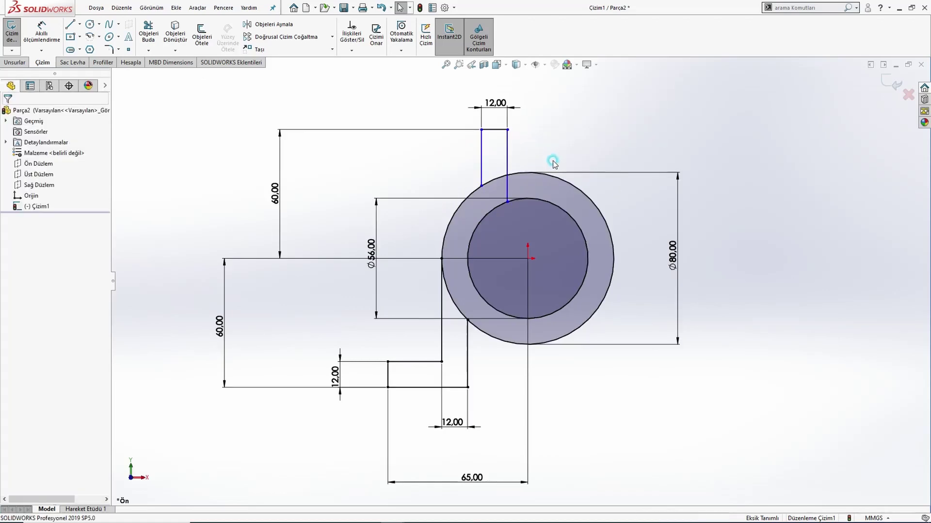
key("alt+Tab")
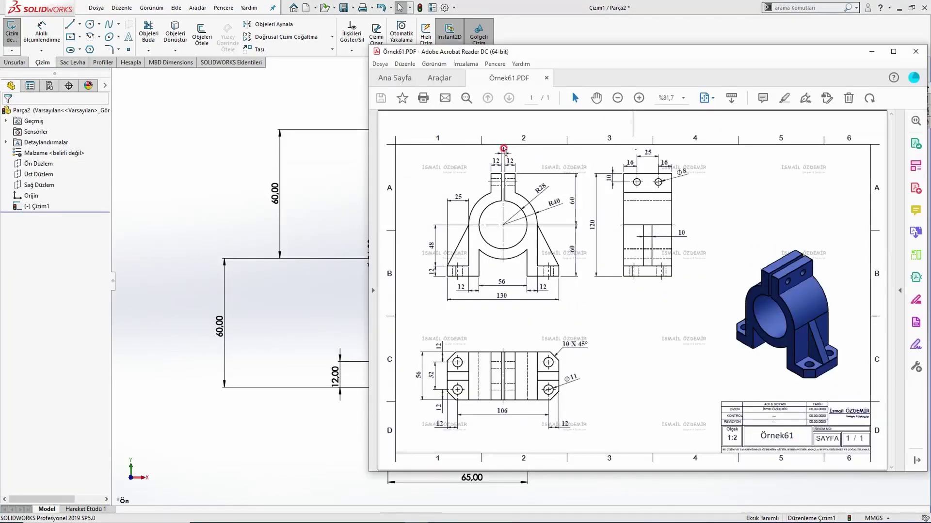
left_click(338, 181)
left_click(47, 32)
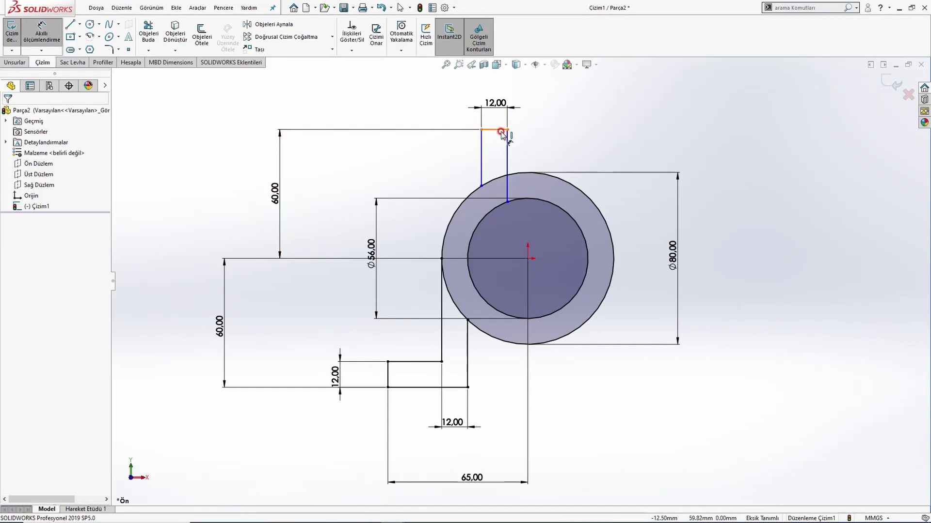
left_click(506, 148)
left_click(528, 258)
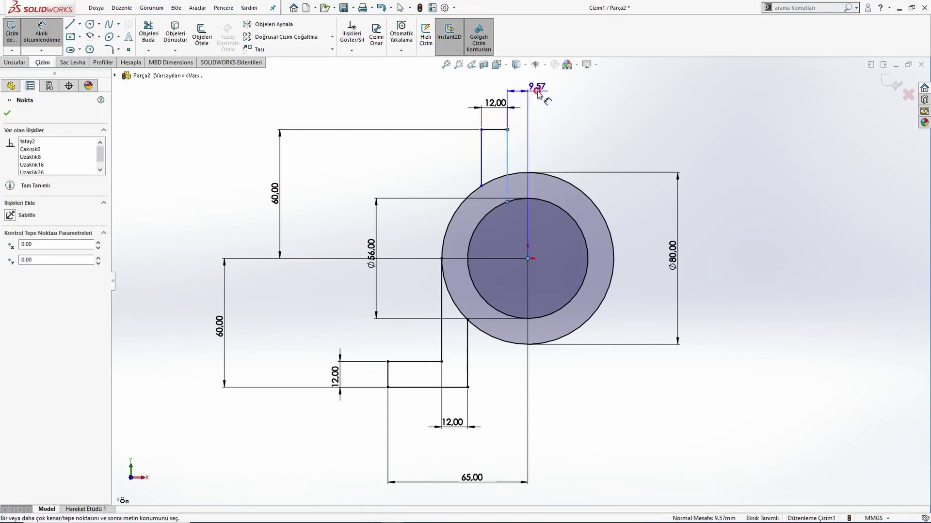
scroll(545, 116, "up", 1)
left_click(543, 108)
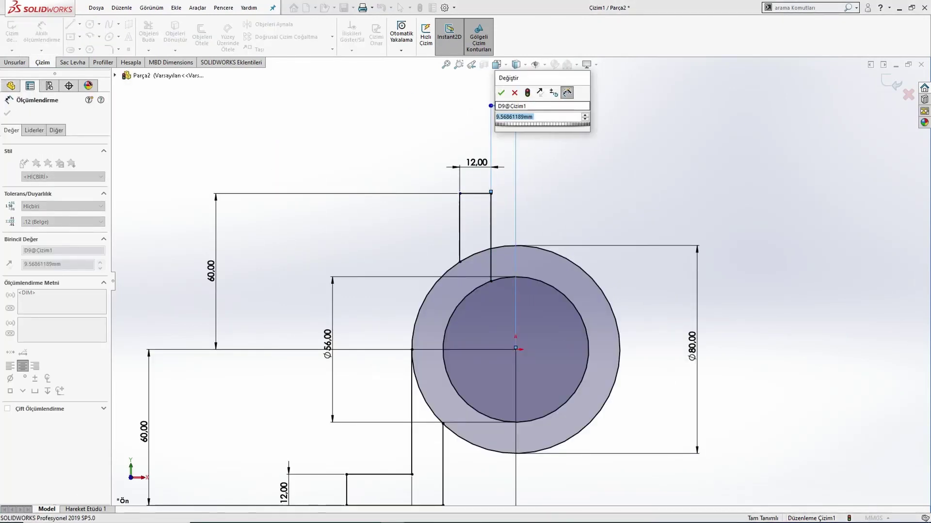
type("4/2")
key("Return")
key("Escape")
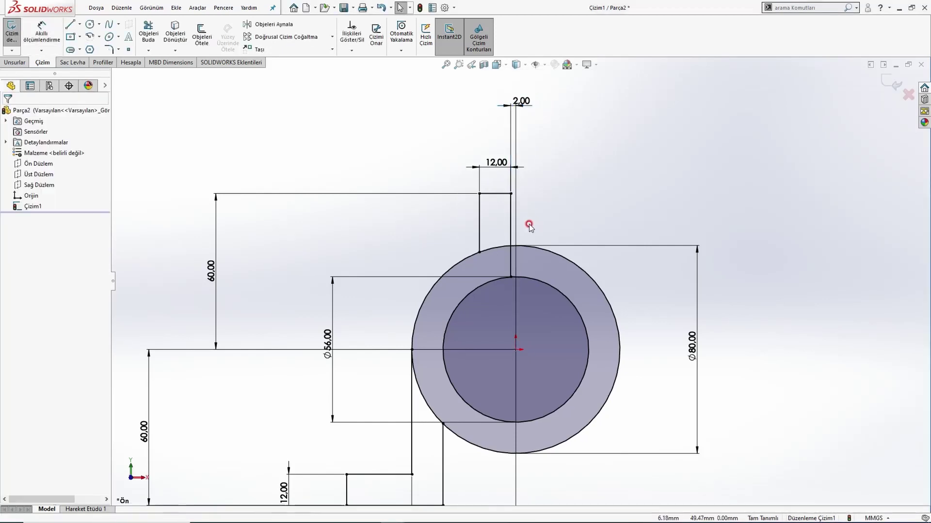
- Draw a vertical centerline about 236 mm long from the origin straight down past the foot
scroll(518, 256, "up", 1)
scroll(517, 255, "down", 1)
scroll(517, 255, "down", 1)
scroll(515, 287, "up", 1)
scroll(496, 266, "down", 1)
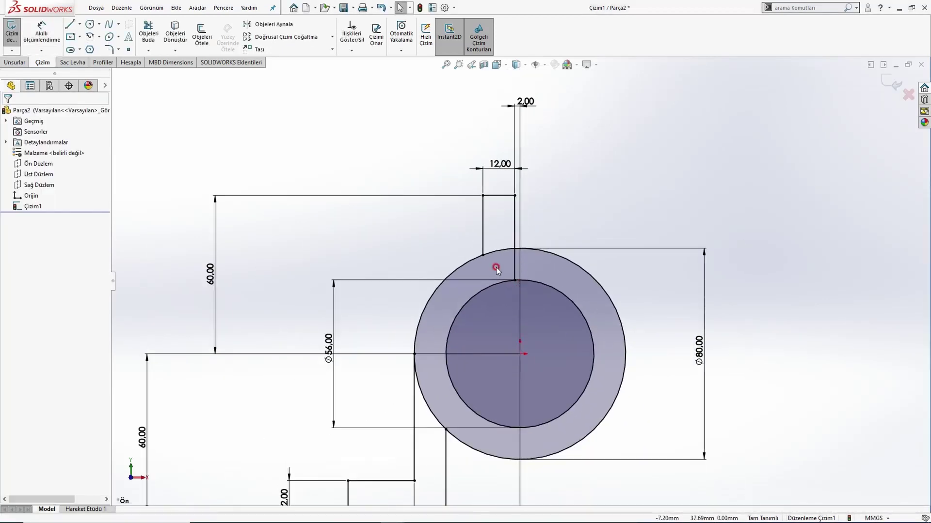
scroll(526, 327, "down", 1)
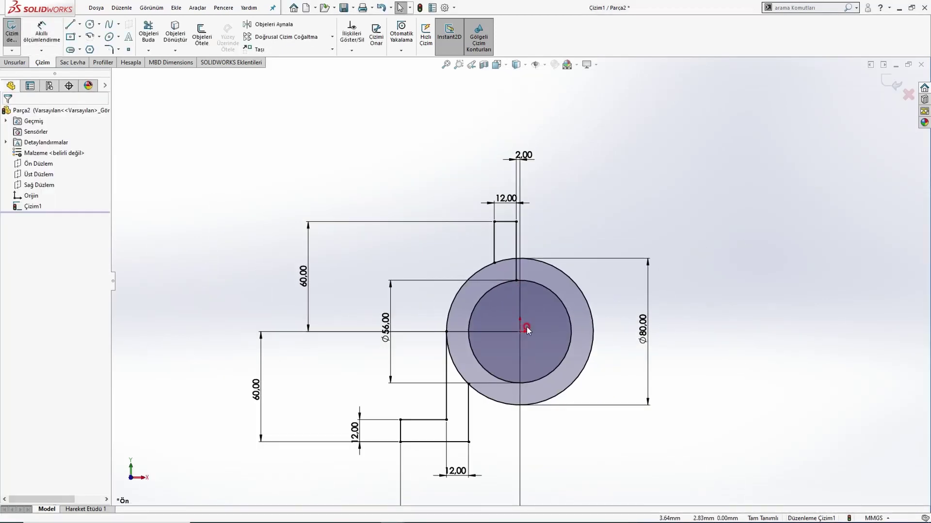
left_click(80, 25)
left_click(92, 48)
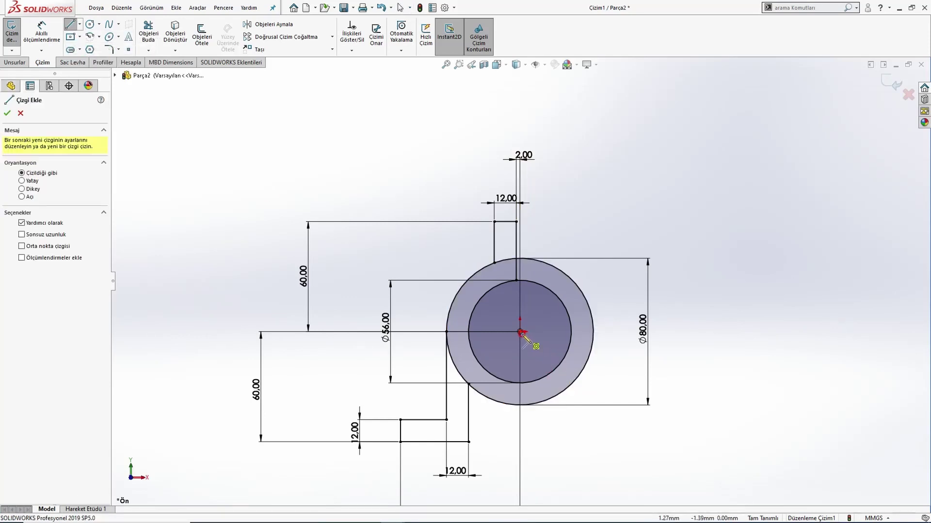
left_click(520, 333)
scroll(536, 441, "down", 3)
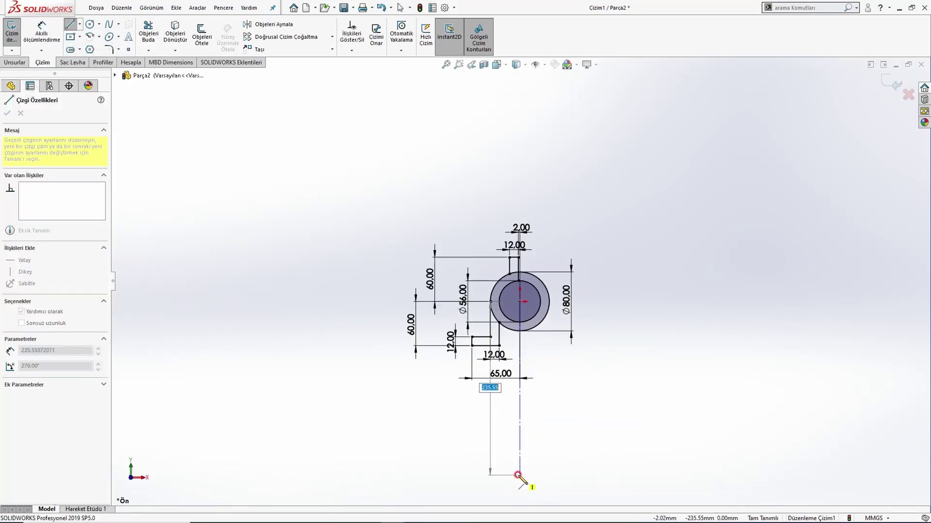
left_click(518, 476)
key("Escape")
left_click_drag(539, 441, 500, 413)
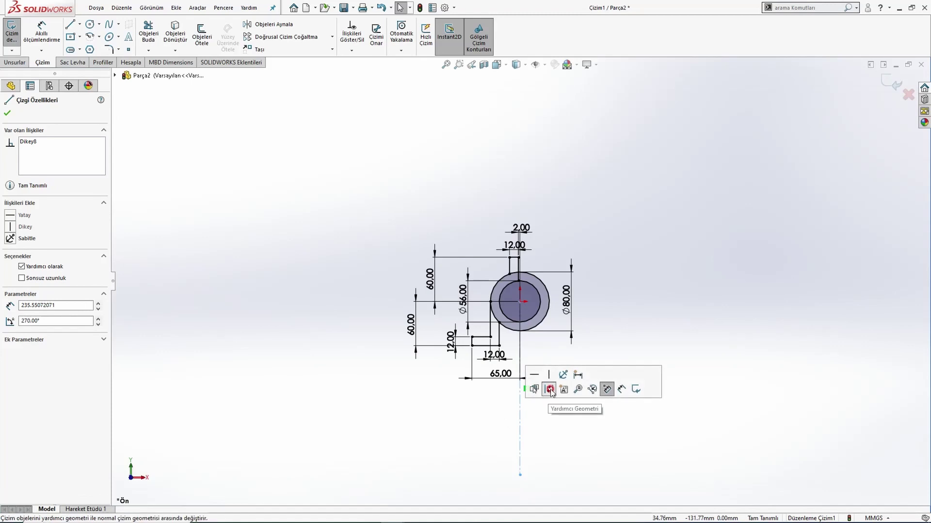
left_click(538, 426)
- Mirror the left foot's five lines and the clamp lug's three lines about the vertical centerline
scroll(504, 352, "up", 5)
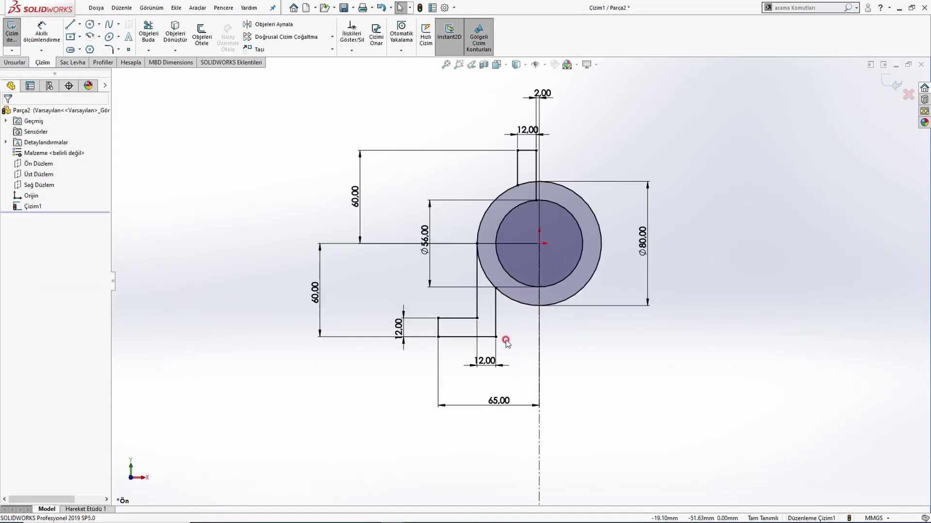
left_click(258, 27)
left_click(452, 334)
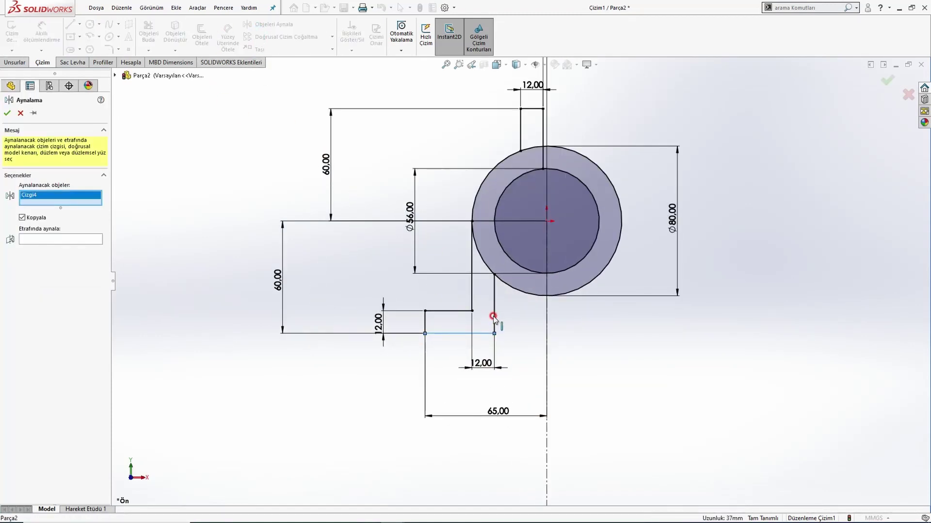
left_click(493, 313)
left_click(472, 293)
left_click(452, 311)
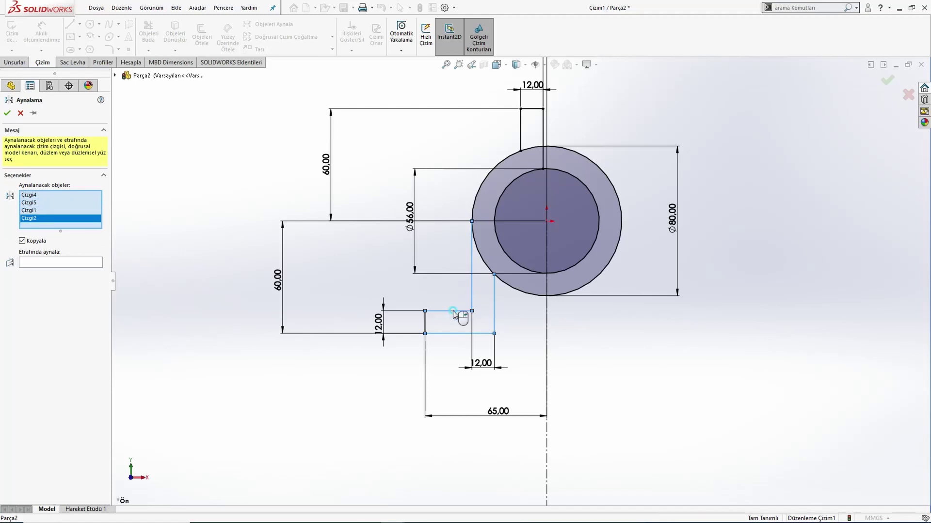
left_click(426, 318)
scroll(527, 180, "down", 2)
scroll(549, 181, "up", 2)
left_click_drag(514, 168, 504, 165)
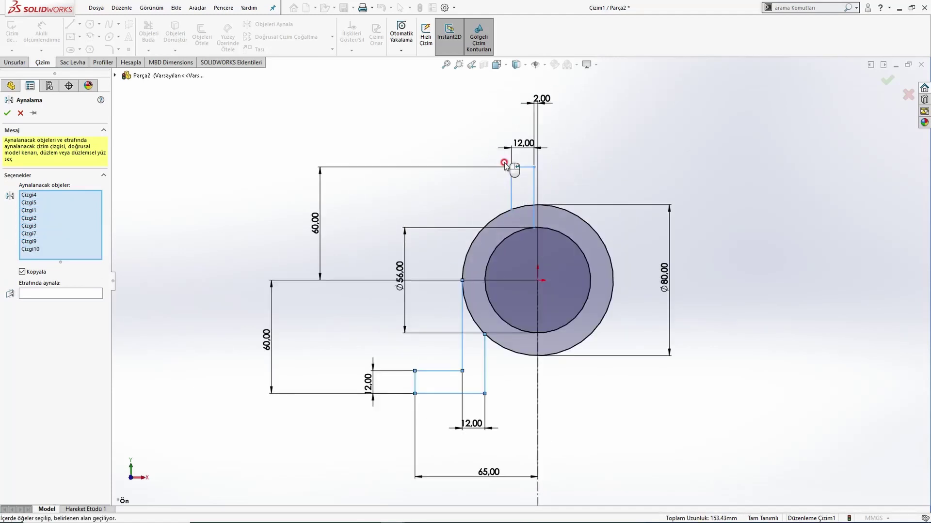
left_click(70, 297)
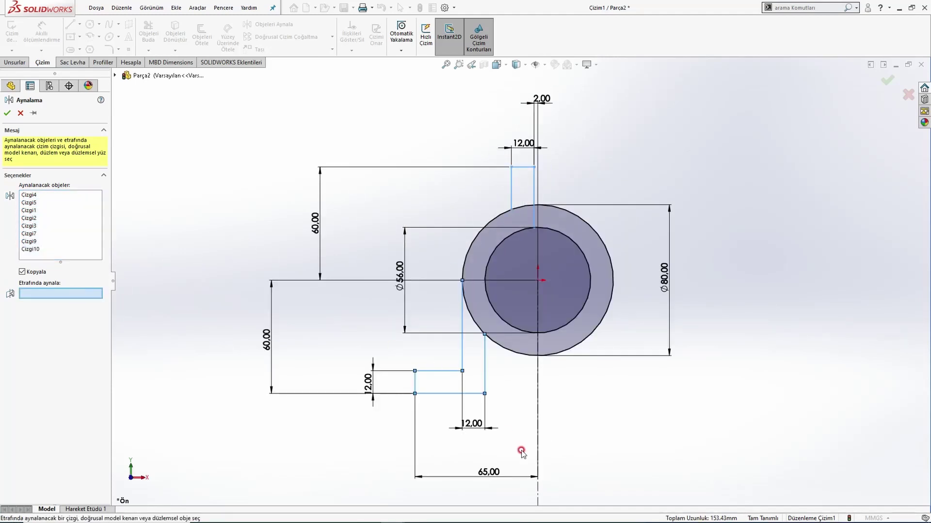
scroll(526, 452, "up", 2)
left_click(536, 457)
scroll(511, 194, "down", 2)
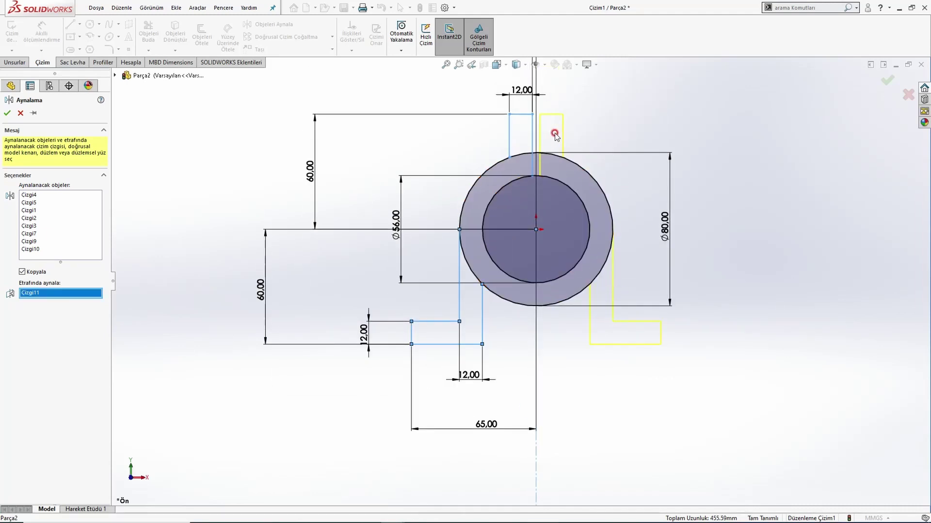
left_click(6, 114)
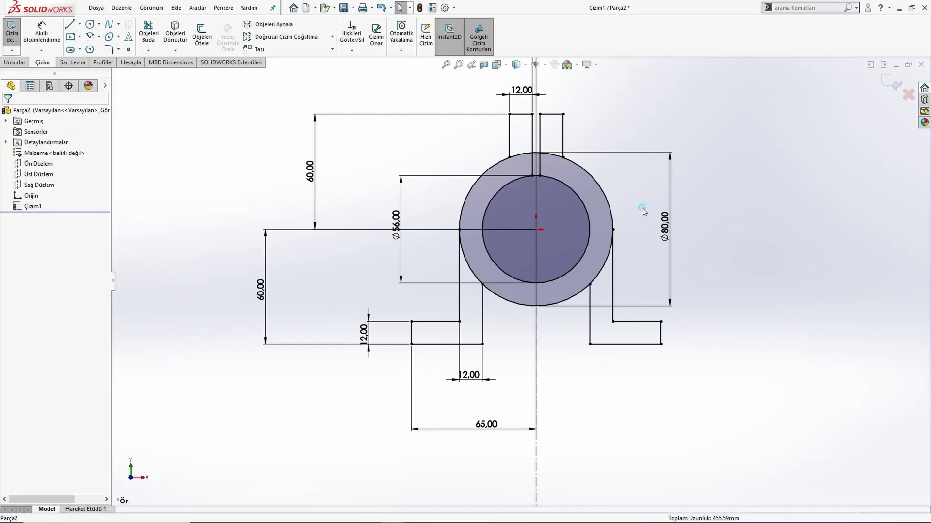
- Trim the outer circle's arcs inside the left and right legs, keeping the trimmed entities as construction geometry
left_click(148, 38)
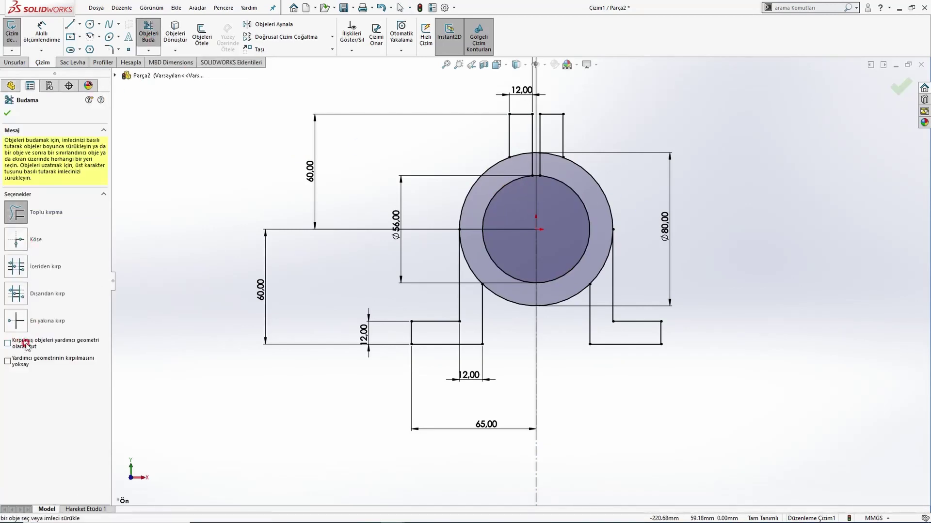
scroll(440, 275, "down", 4)
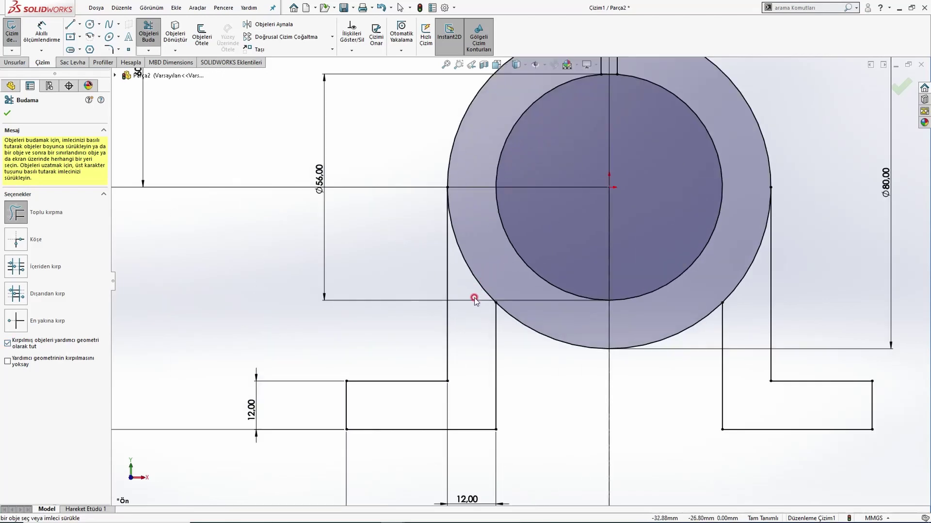
left_click_drag(473, 290, 499, 280)
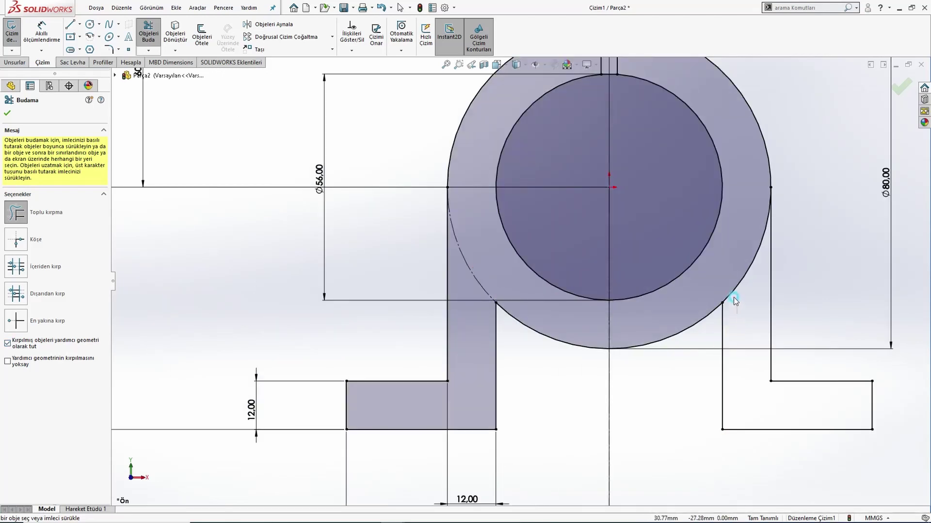
left_click_drag(735, 300, 734, 277)
scroll(679, 262, "up", 4)
- Check the drawing and trim the inner circle across the slot and the outer circle's arcs under both lugs and across the slot
key("alt+Tab")
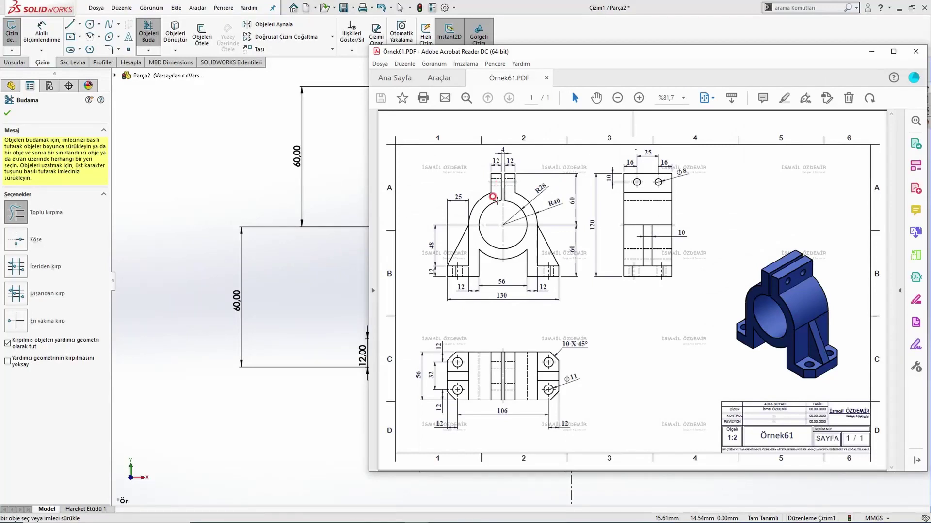
key("alt+Tab")
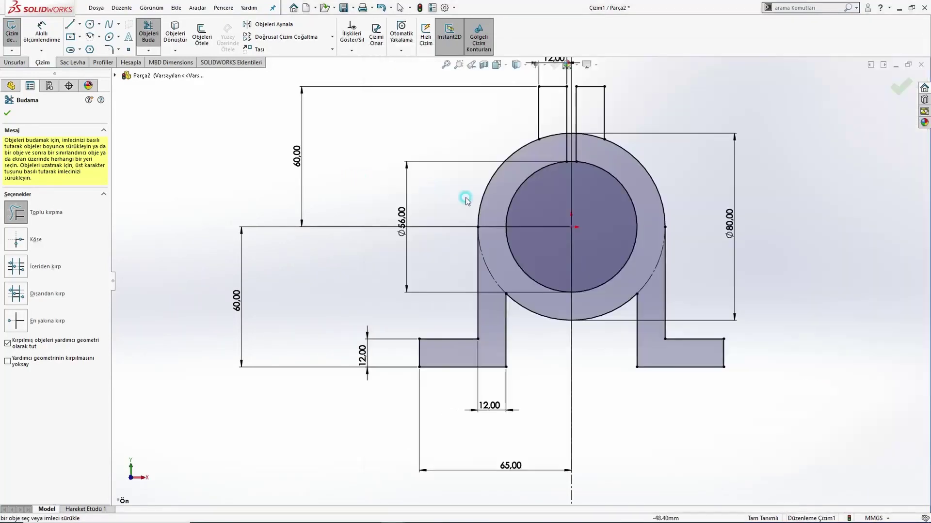
scroll(583, 149, "down", 10)
left_click_drag(511, 252, 528, 256)
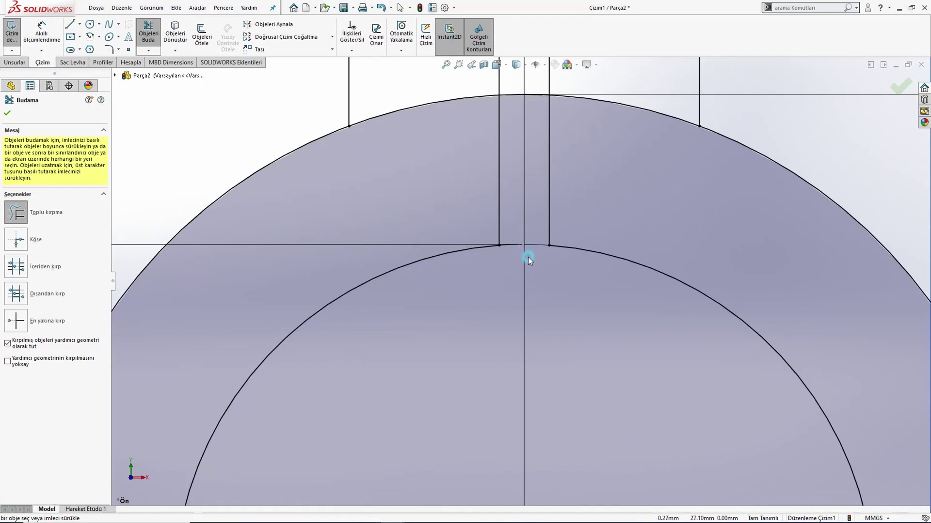
scroll(568, 172, "up", 2)
scroll(568, 173, "down", 2)
left_click_drag(506, 175, 507, 144)
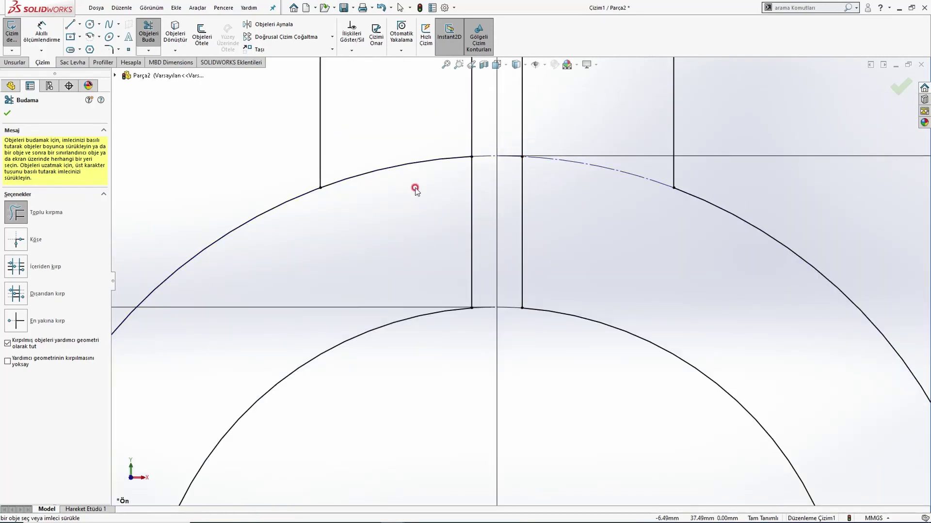
left_click_drag(407, 155, 406, 147)
scroll(517, 257, "up", 10)
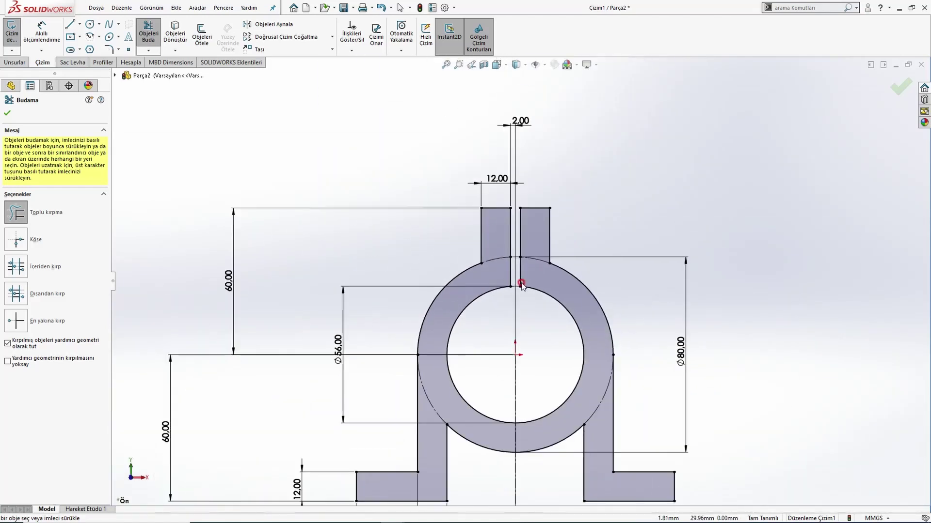
scroll(533, 357, "down", 3)
key("Escape")
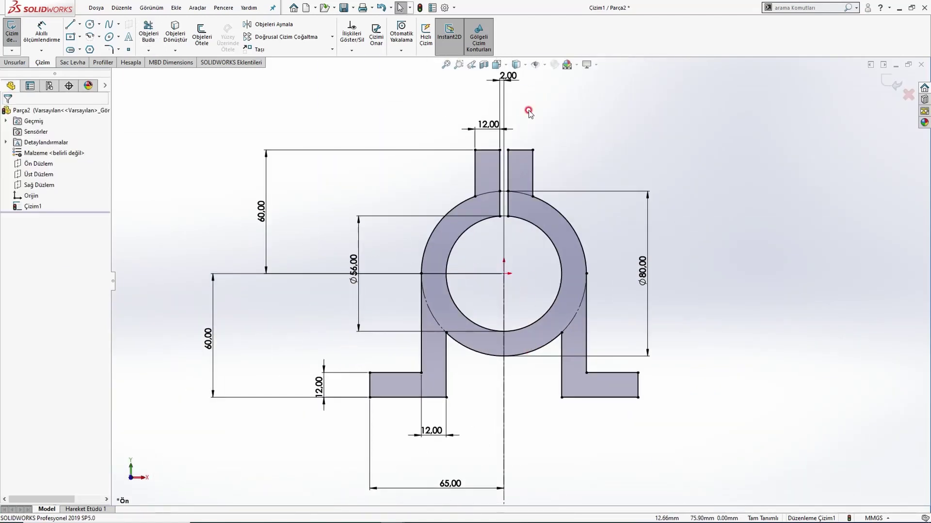
- Shorten the vertical centerline so it ends a little below the feet, hiding the sketch dimensions only while adjusting it
left_click(540, 68)
left_click(537, 162)
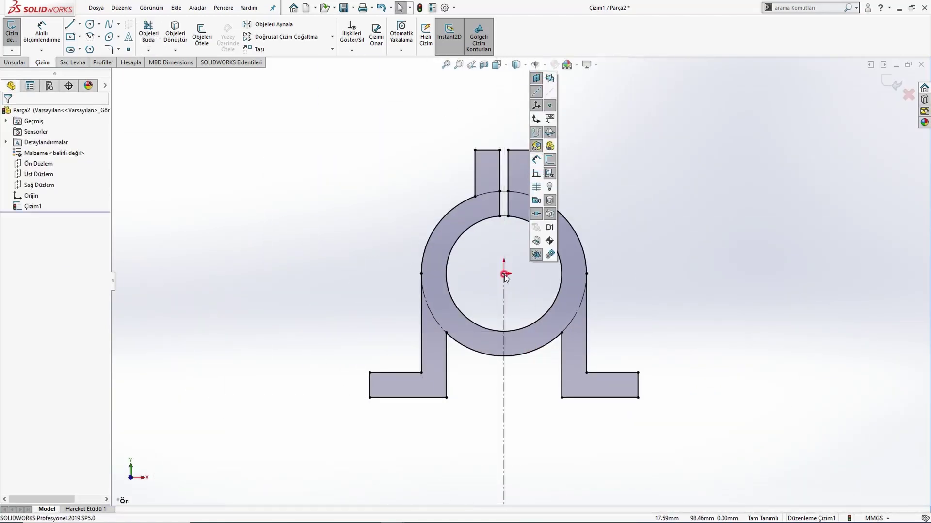
scroll(484, 256, "down", 3)
scroll(602, 266, "up", 2)
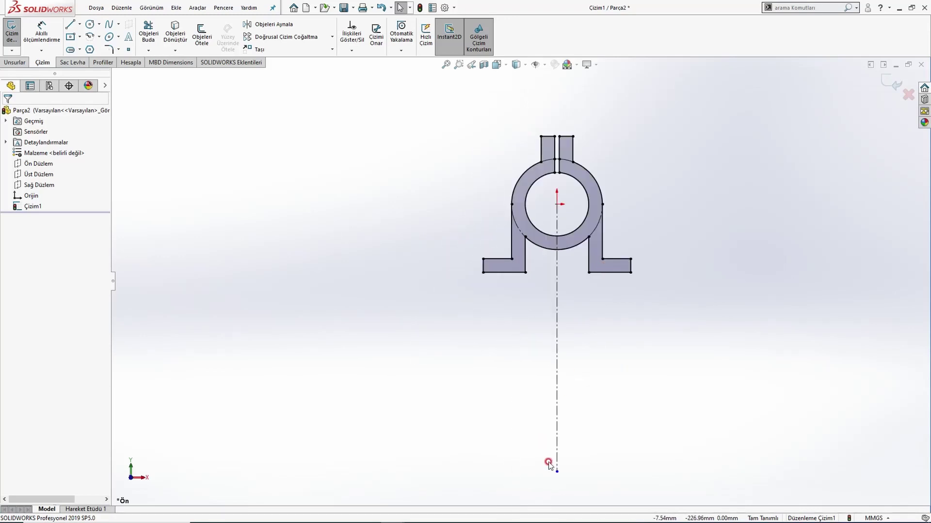
left_click_drag(556, 470, 557, 322)
scroll(561, 173, "up", 3)
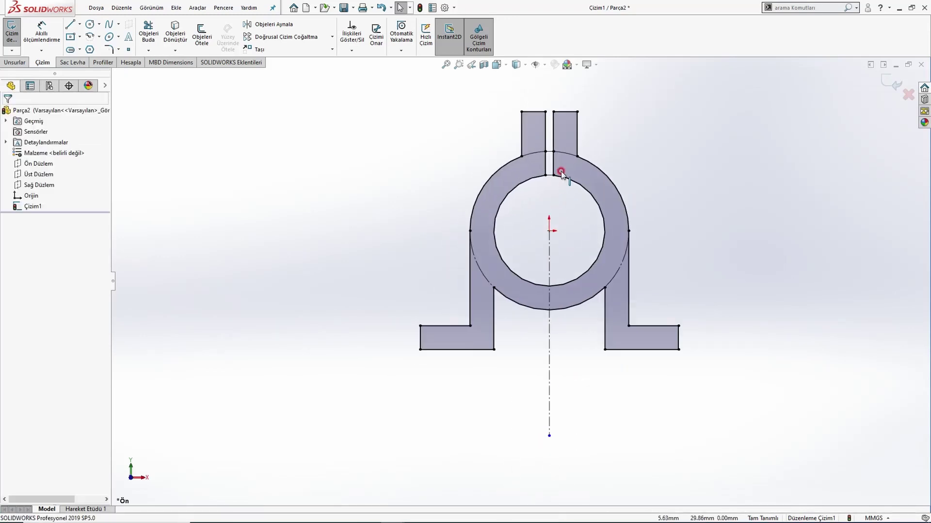
left_click(540, 64)
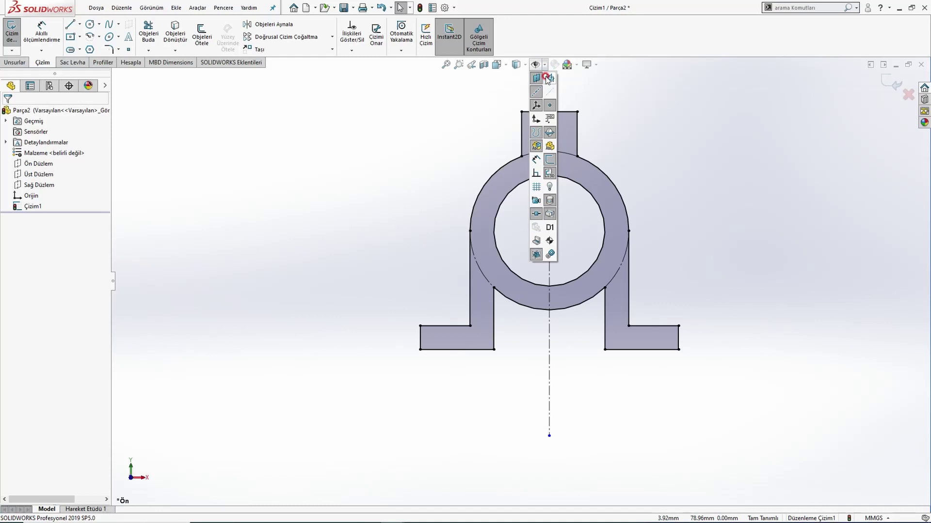
left_click(536, 167)
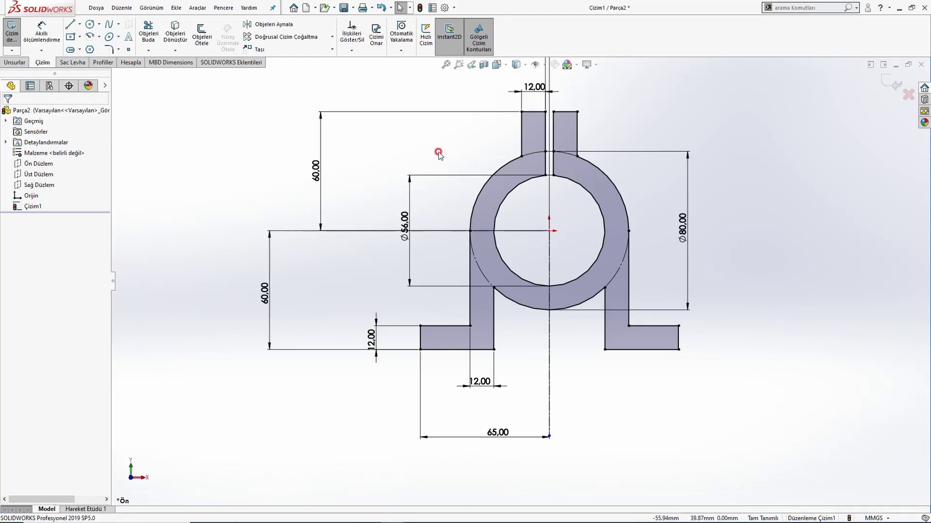
- Check the depth in the drawing and extrude the profile 56 mm with the mid-plane (Orta Düzlem) end condition
key("alt+Tab")
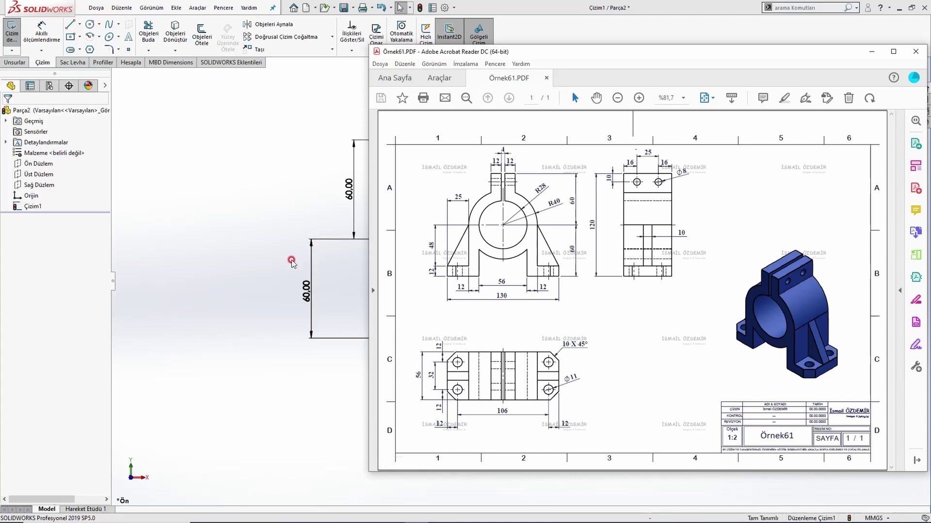
left_click(263, 193)
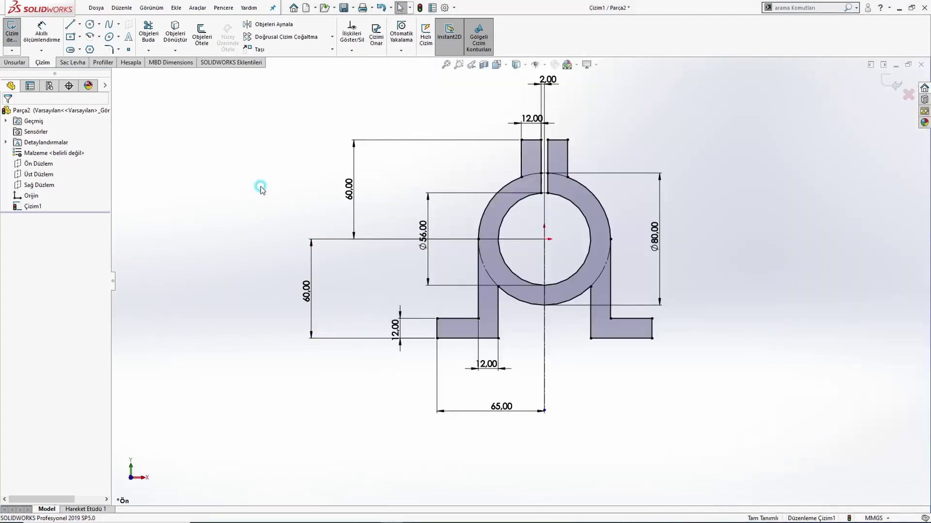
left_click(15, 63)
left_click(21, 45)
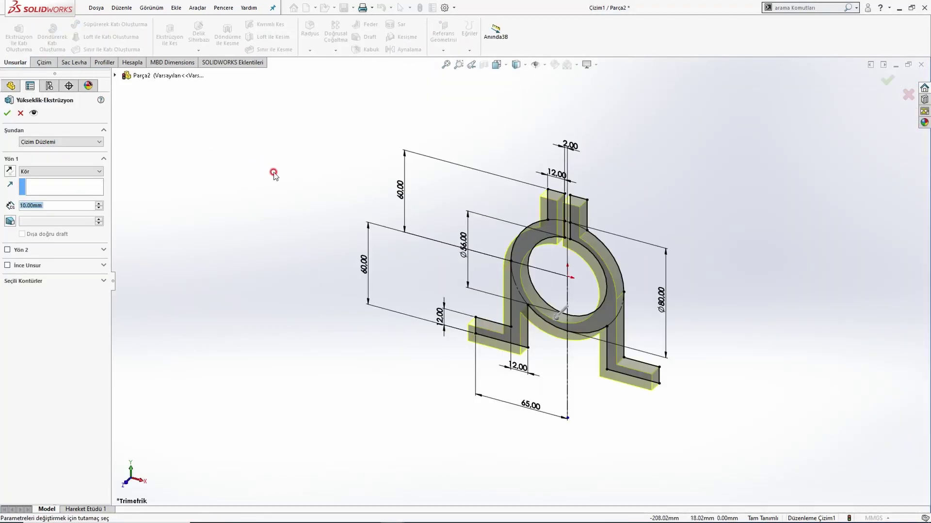
left_click(53, 175)
left_click(49, 211)
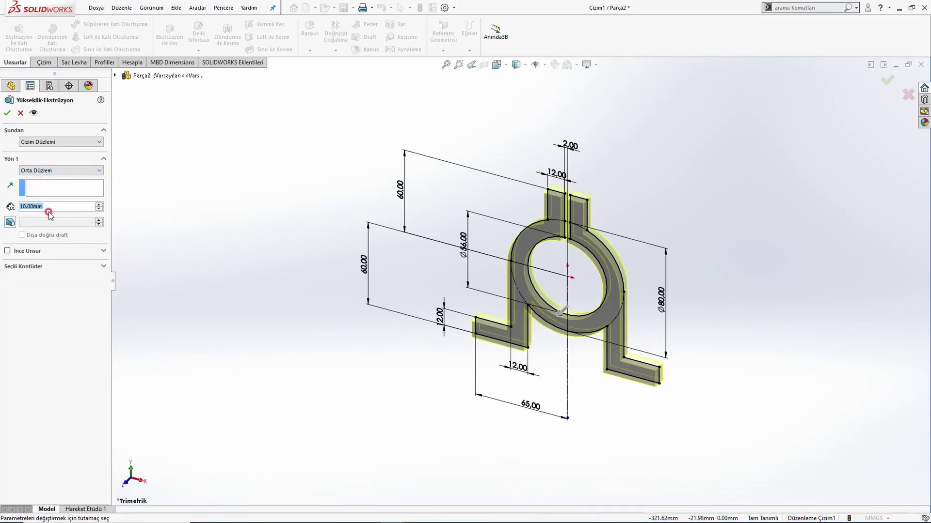
type("56")
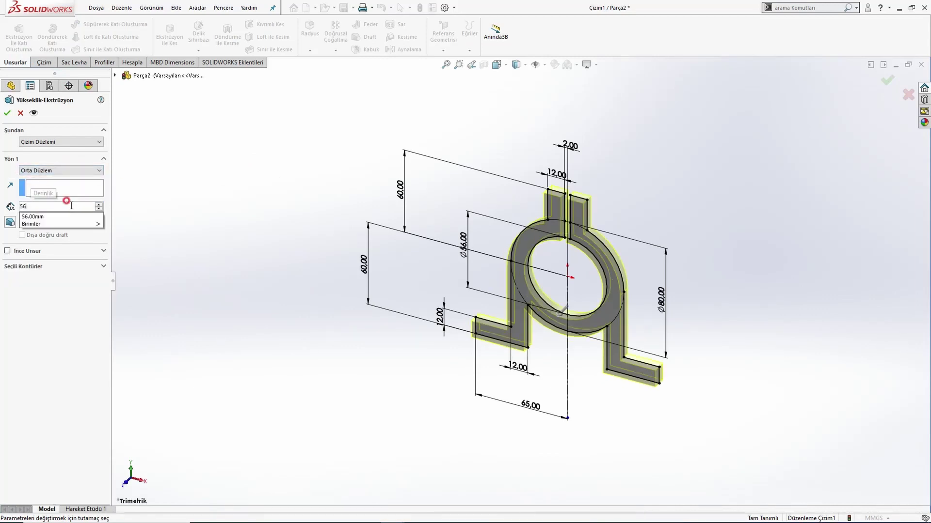
key("Return")
left_click(11, 114)
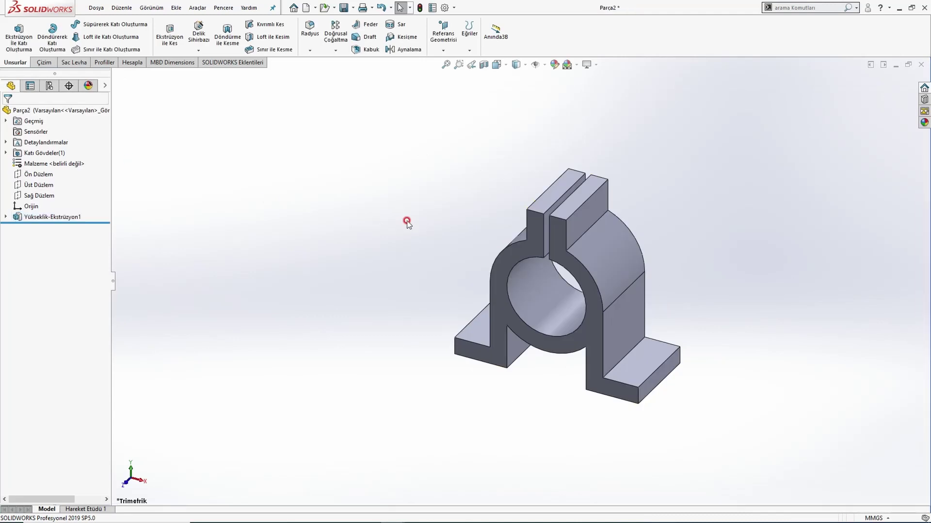
- Consult the drawing and sketch a slanted rib line on the front plane from the ring's left side to the left foot's upper outer corner
middle_click_drag(434, 286, 469, 301)
key("ctrl+1")
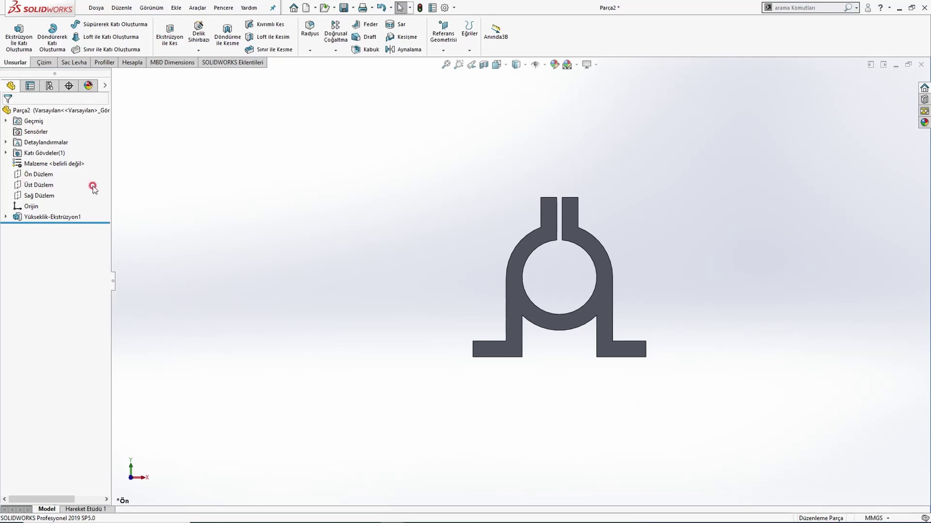
key("alt+Tab")
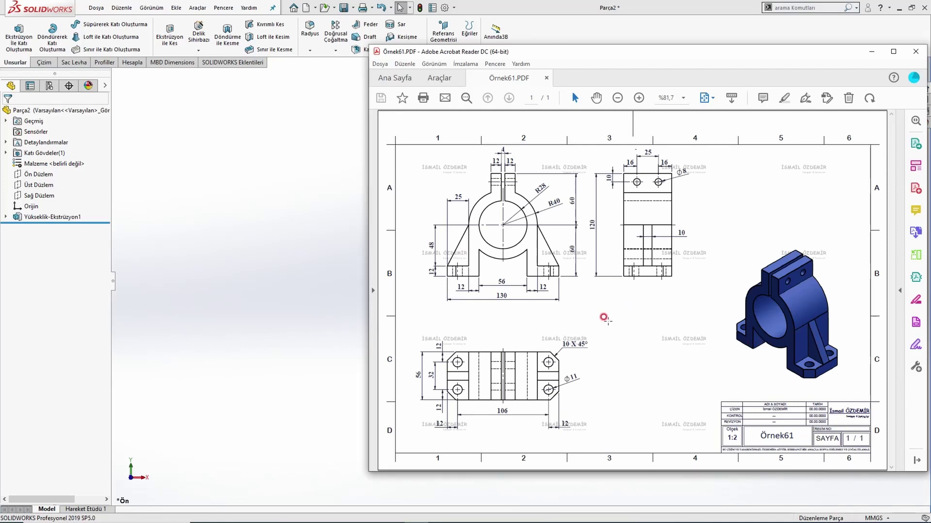
left_click(75, 188)
left_click(34, 174)
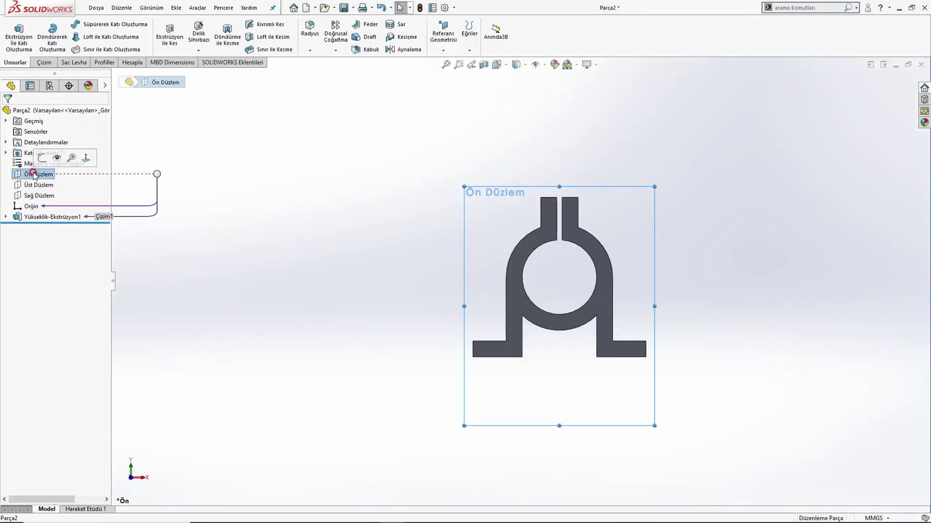
left_click(35, 157)
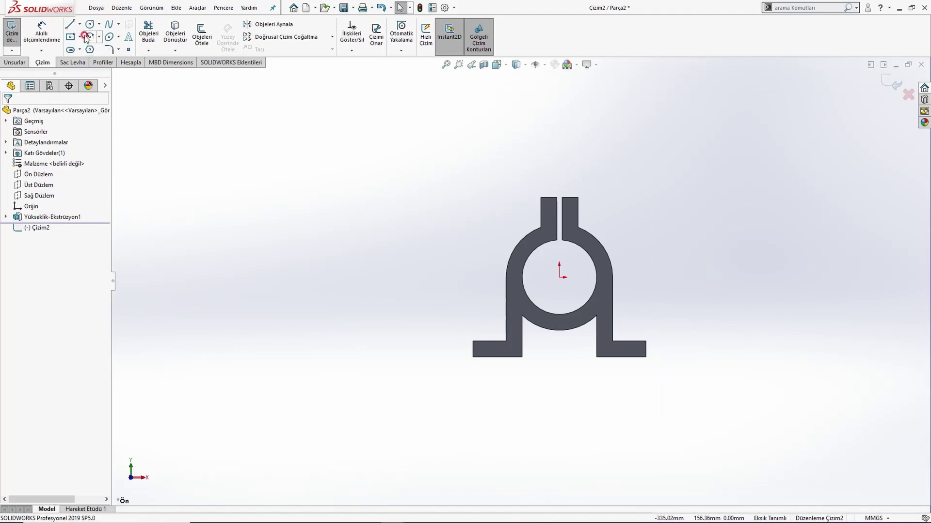
left_click(71, 25)
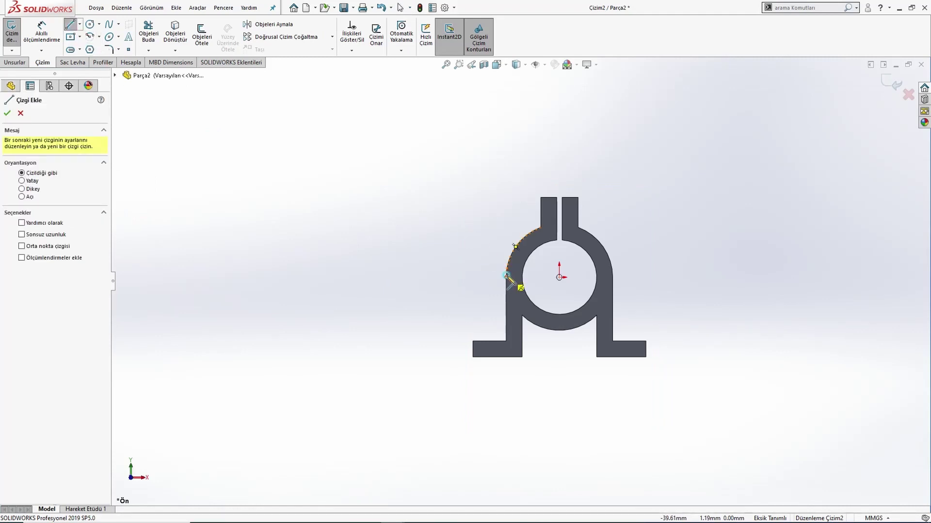
left_click(507, 276)
left_click(473, 345)
key("Escape")
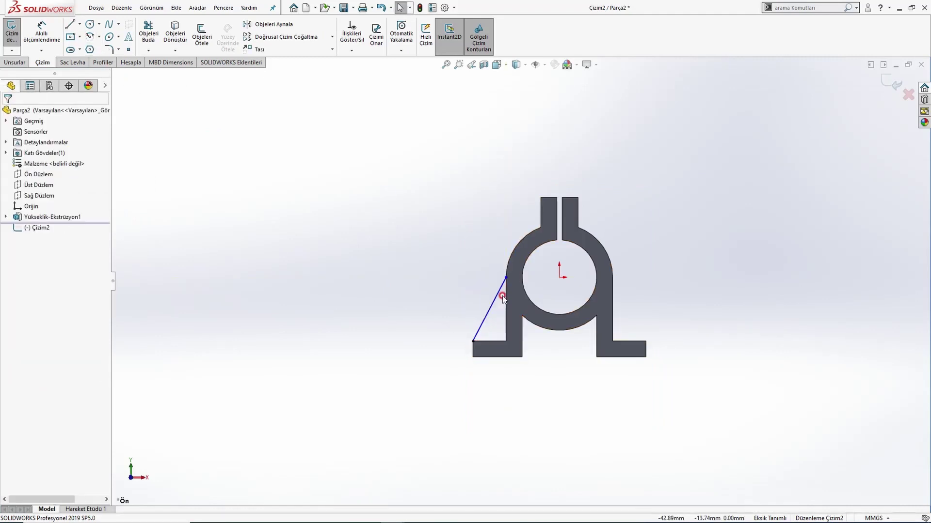
- Make the rib line's upper endpoint horizontal with the origin and compare the rib with the drawing
scroll(502, 298, "down", 2)
mouse_move(510, 269)
left_mouse_down()
mouse_move(507, 232)
mouse_move(515, 241)
left_mouse_up()
left_click(587, 268, "ctrl")
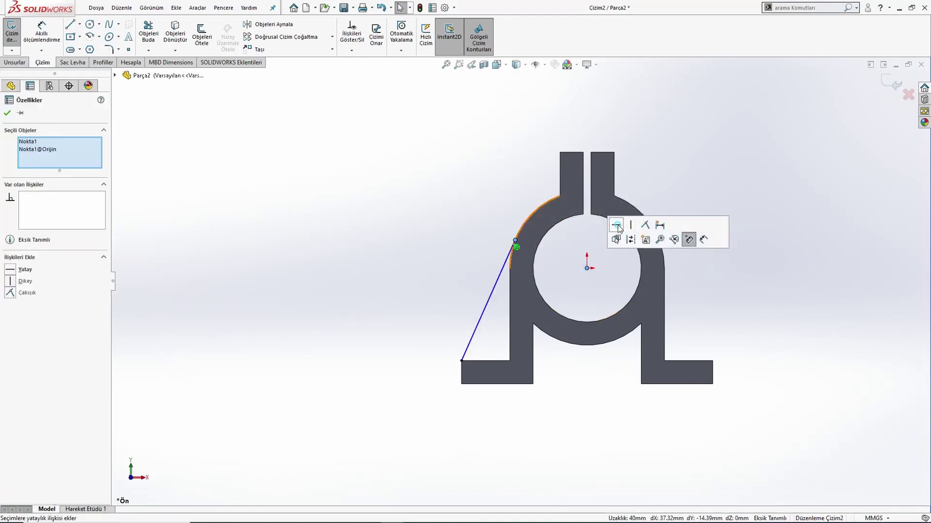
left_click(616, 225)
left_click(567, 271)
key("alt+Tab")
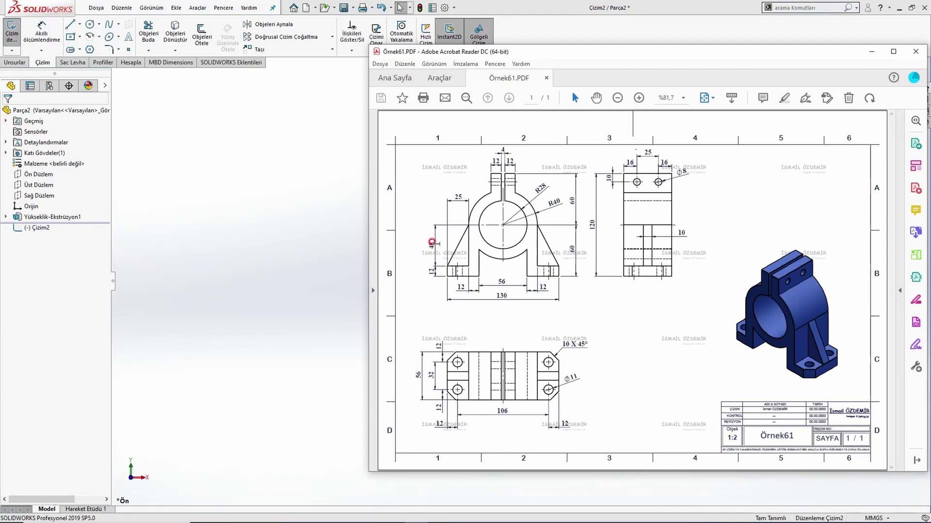
- Check the rib line's vertical height with Smart Dimension and compare it with the drawing, leaving without placing a dimension
key("alt+Tab")
left_click(41, 31)
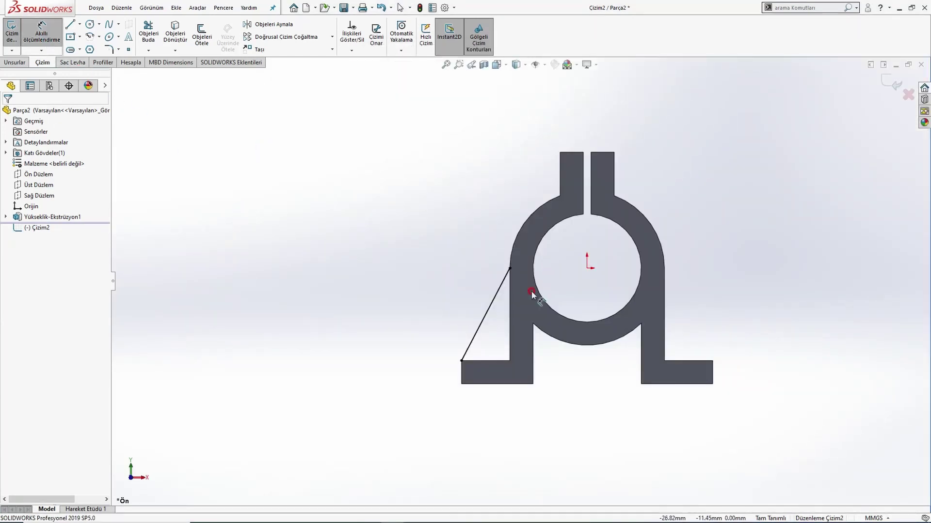
left_click(493, 302)
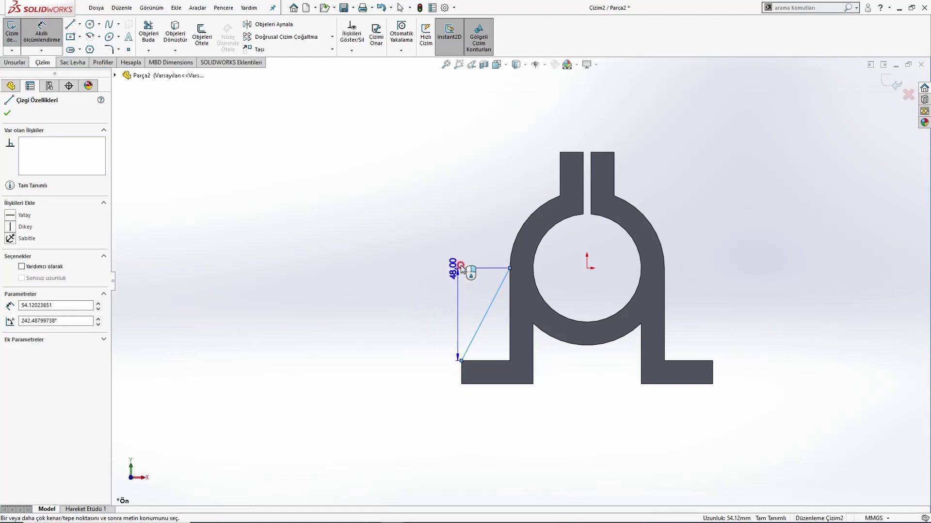
key("Escape")
key("alt+Tab")
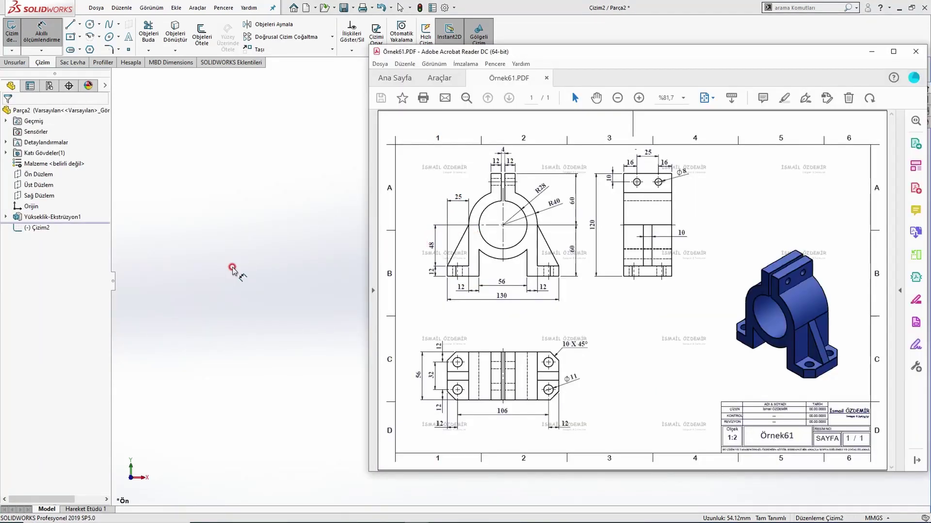
key("alt+Tab")
key("Escape")
- Create a 10 mm thick rib (Feder) from the slanted line, thickened on both sides, parallel to the sketch and with the material side flipped
left_click(15, 63)
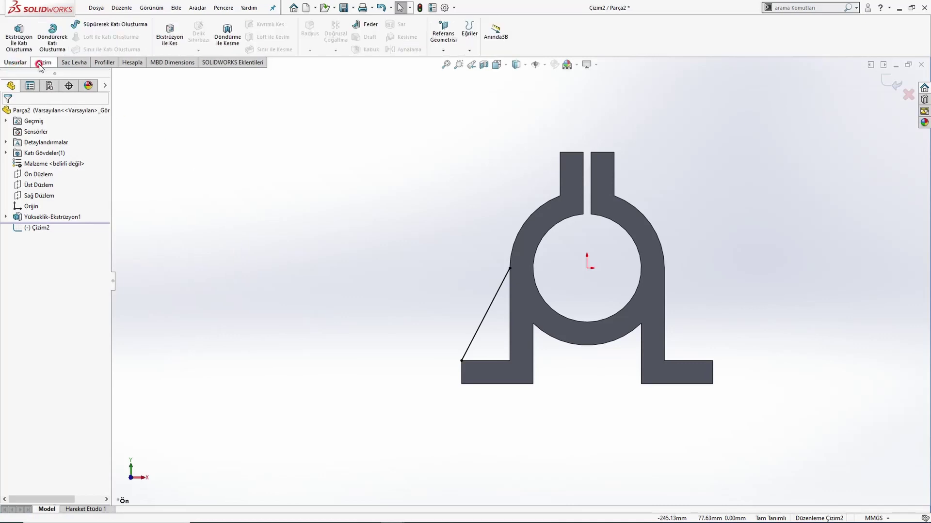
left_click(365, 29)
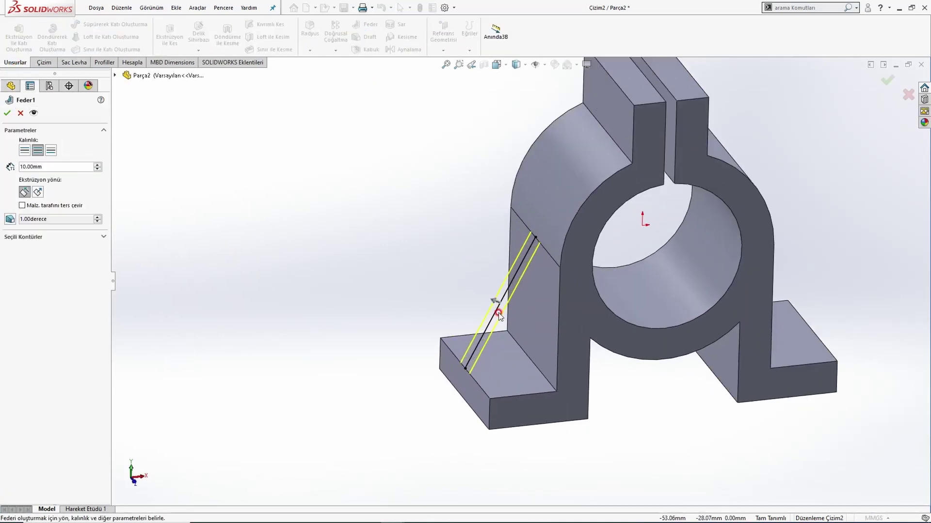
left_click(38, 192)
left_click(24, 192)
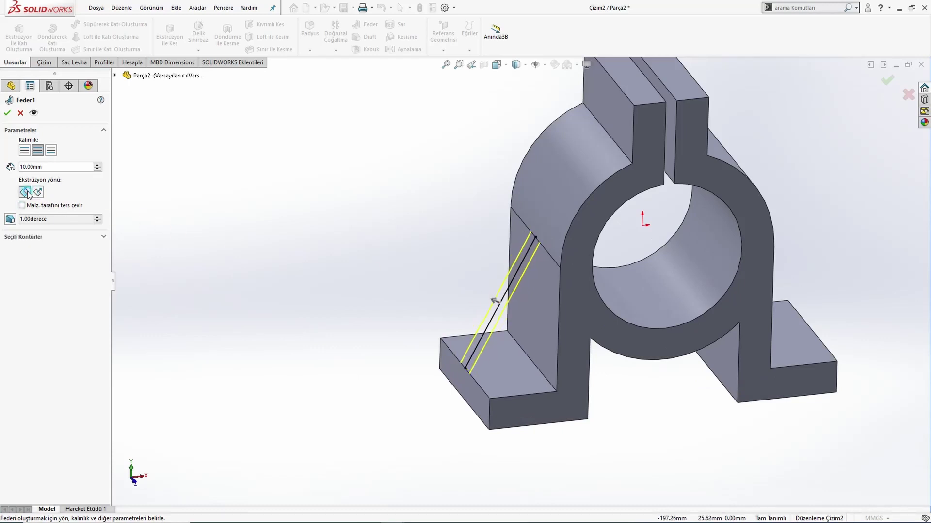
left_click(13, 216)
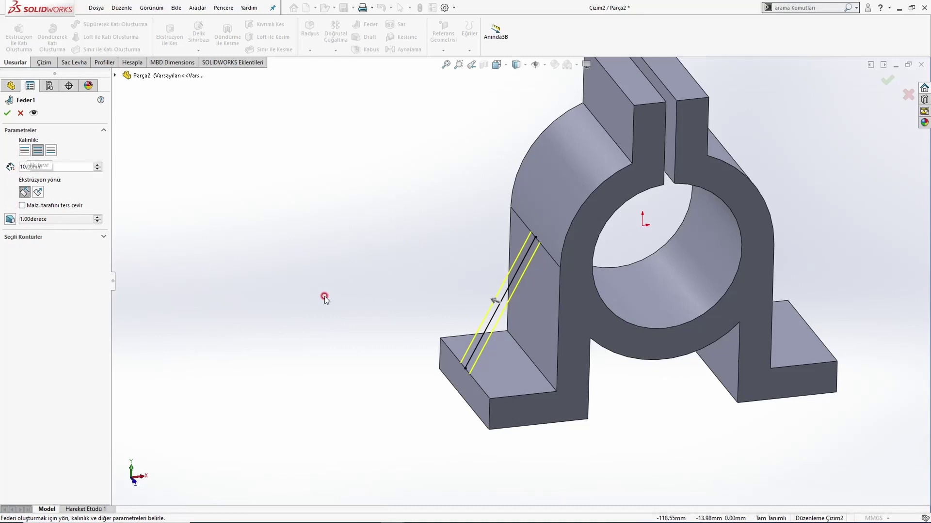
middle_click_drag(325, 297, 285, 254)
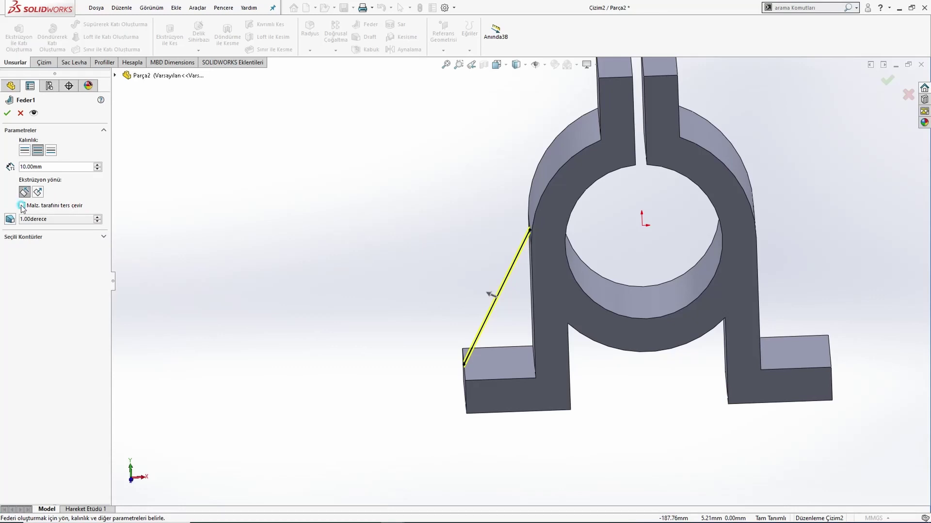
middle_click_drag(375, 293, 247, 304)
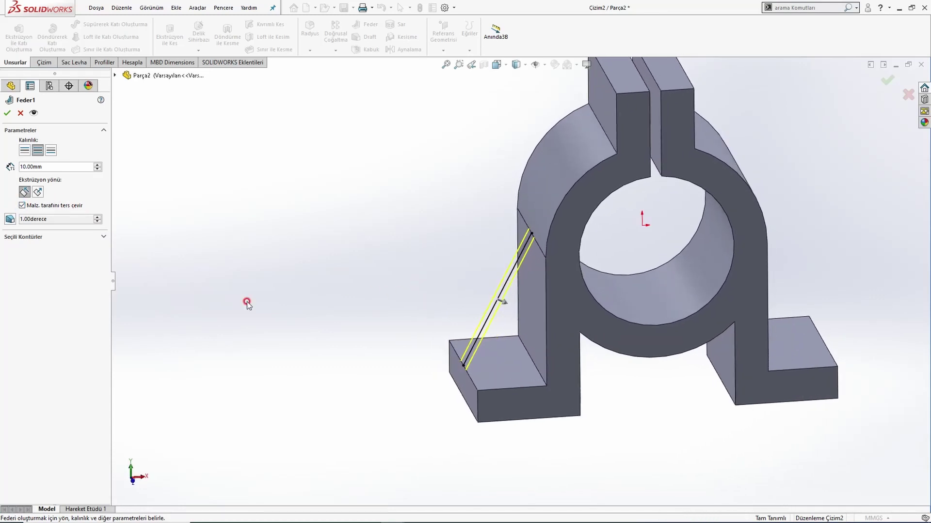
scroll(513, 306, "down", 3)
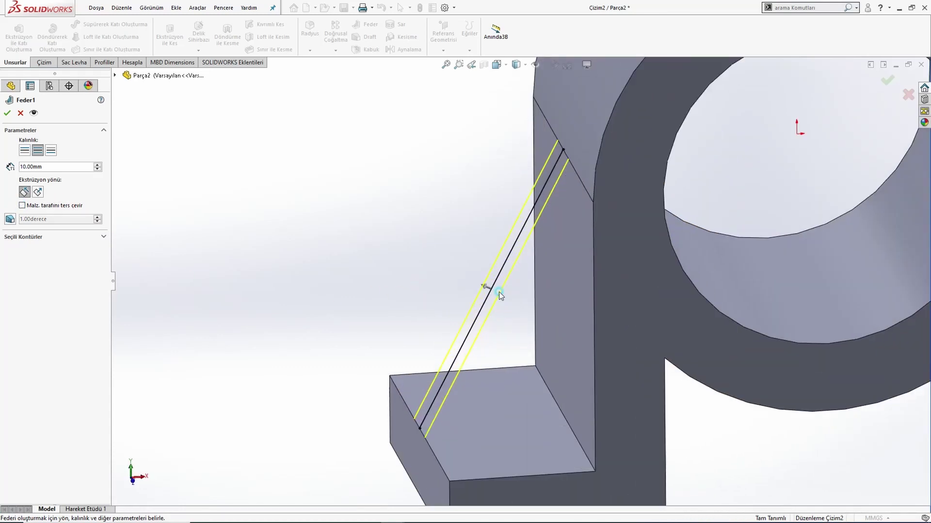
left_click(498, 292)
left_click(7, 113)
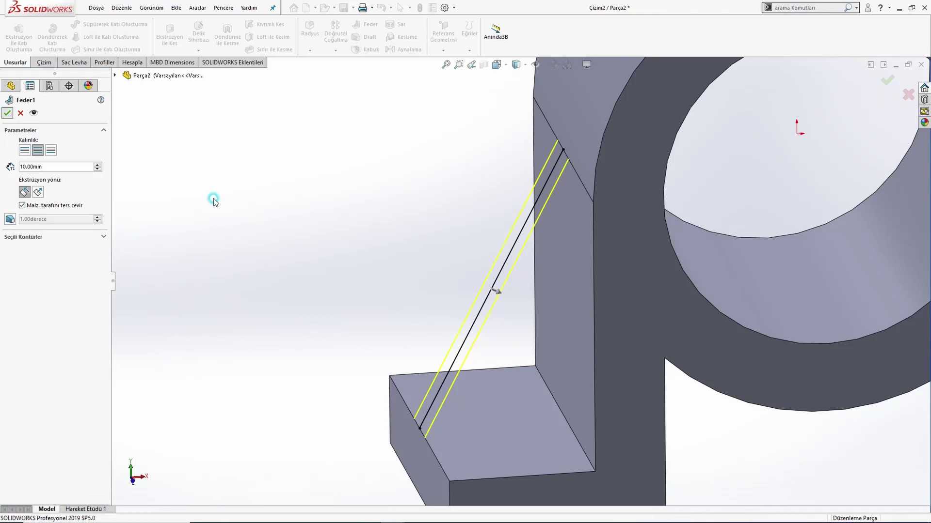
- Measure the new rib's thickness between its two triangular side faces
scroll(484, 283, "up", 5)
middle_click_drag(507, 260, 564, 315)
left_click(537, 276)
left_click(478, 292)
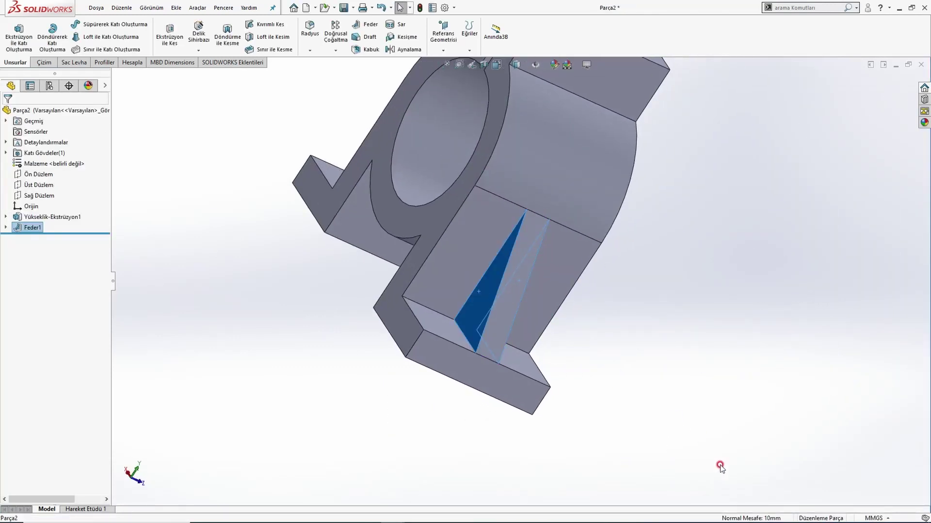
left_click(570, 402)
- Open the rib feature for editing and examine its draft options, leaving without changes
left_click(33, 228)
left_click(31, 211)
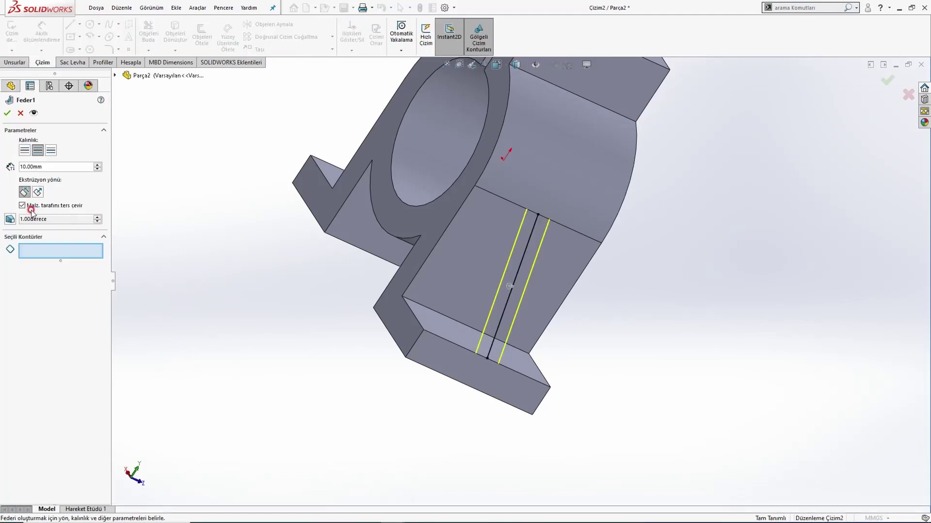
left_click(31, 166)
left_click(10, 220)
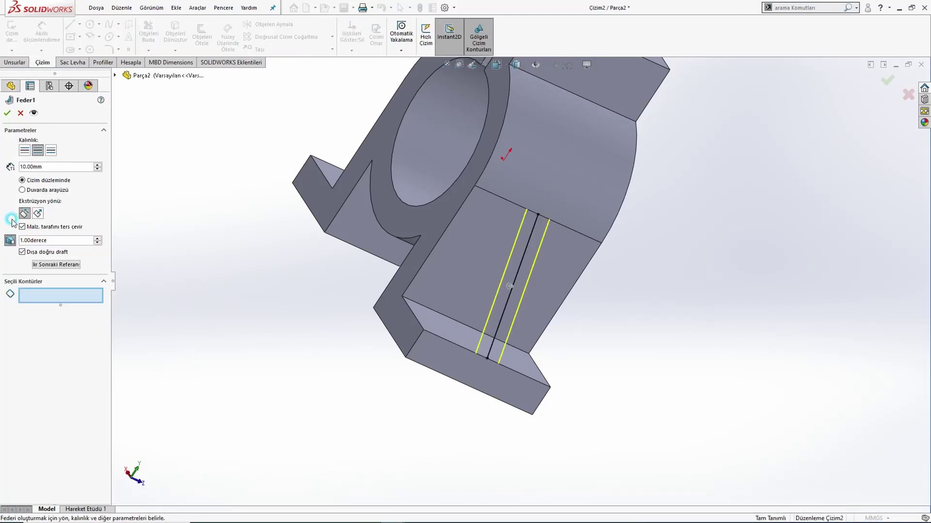
left_click(11, 236)
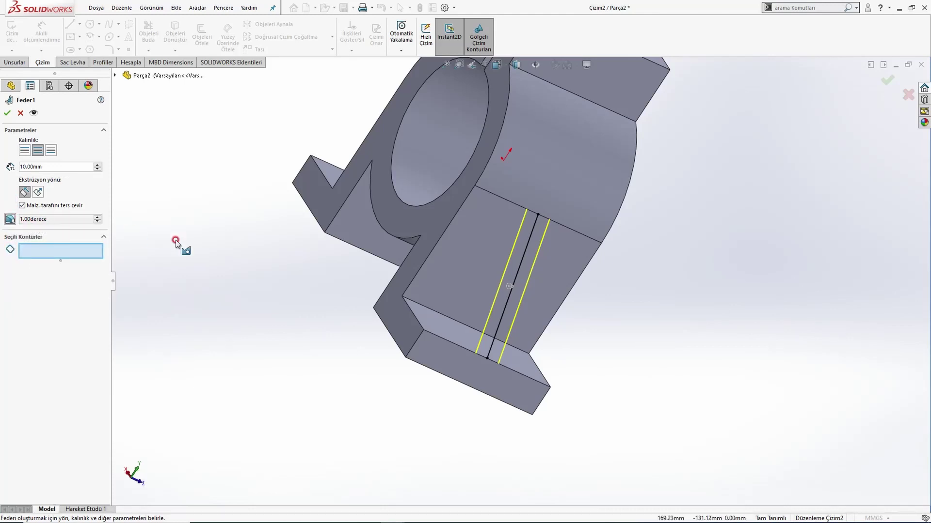
left_click(19, 113)
- Set up a mirror of the left rib about the right plane (Sağ Düzlem)
middle_click_drag(394, 266, 352, 299)
key("ctrl+1")
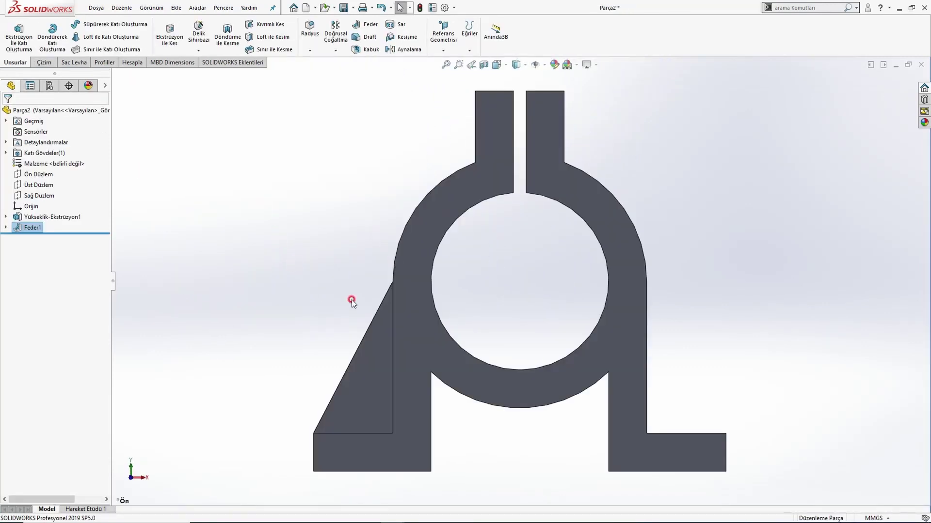
key("z")
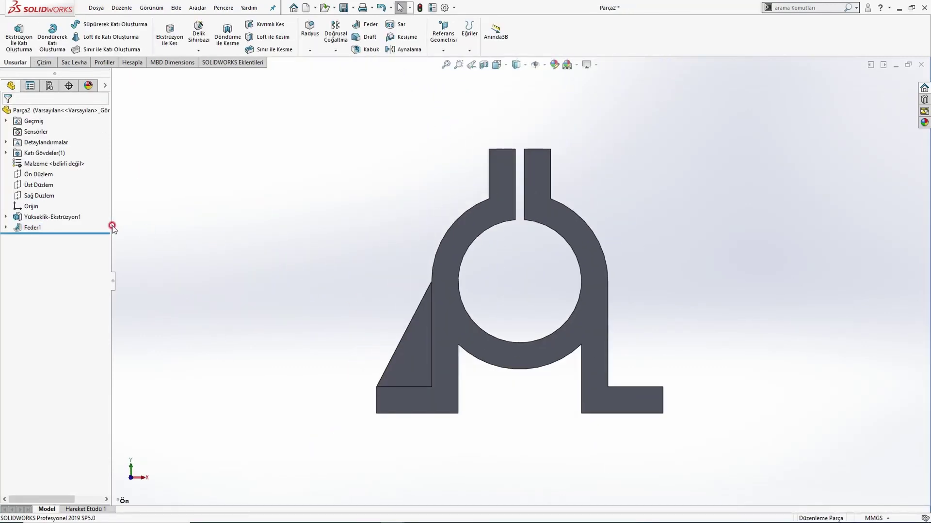
left_click(38, 195)
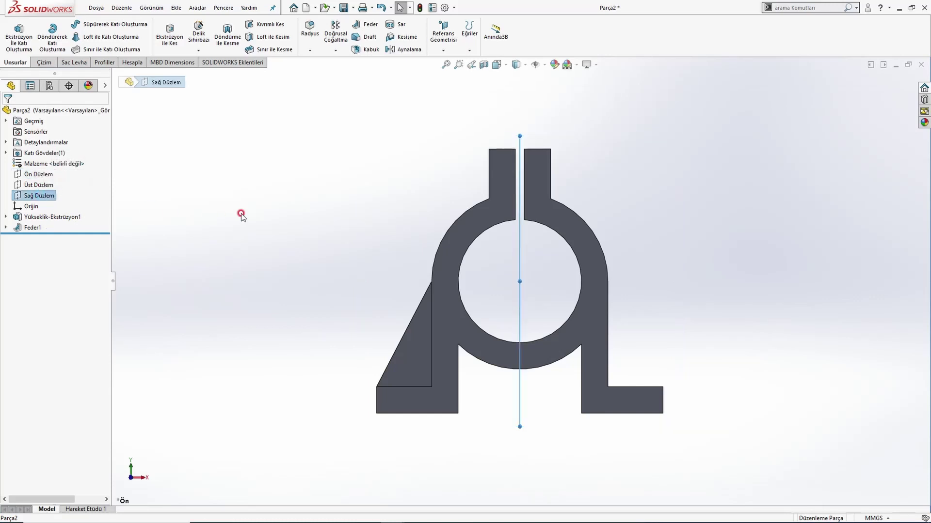
key("z")
left_click(403, 49)
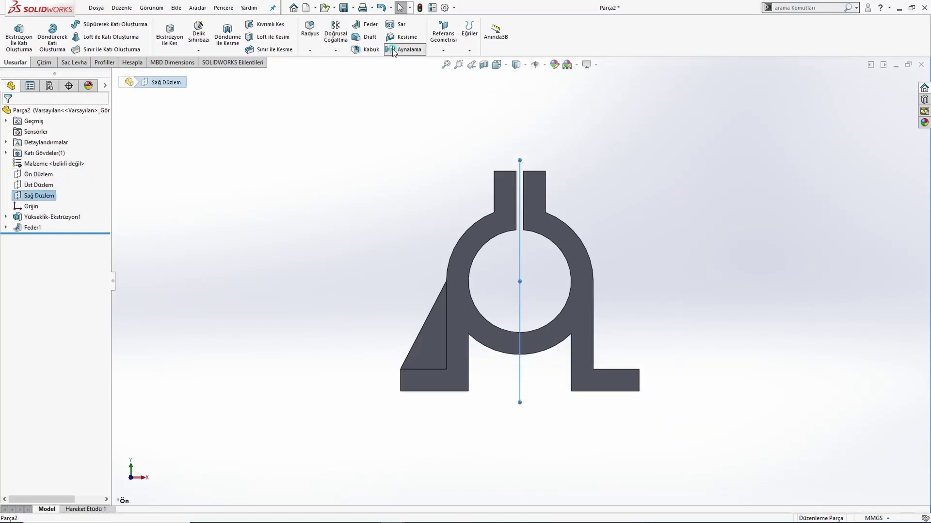
key("ctrl+7")
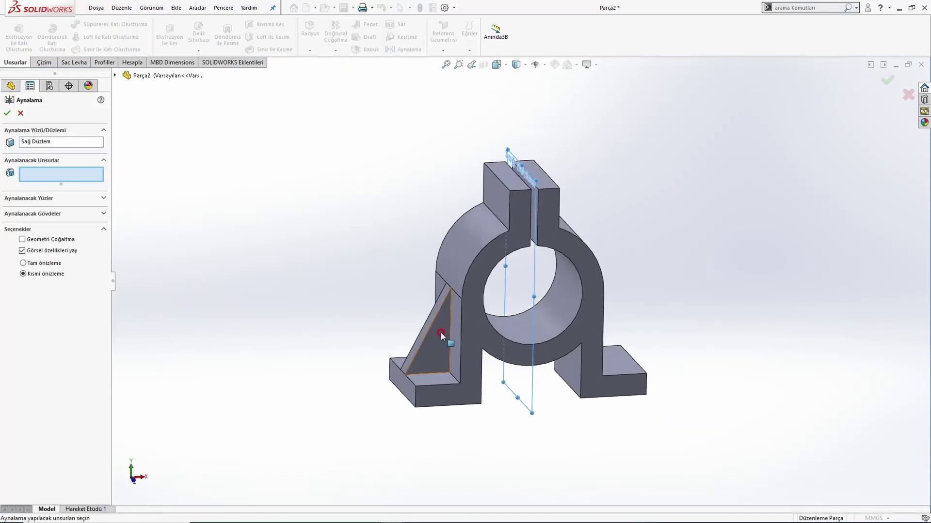
left_click(415, 326)
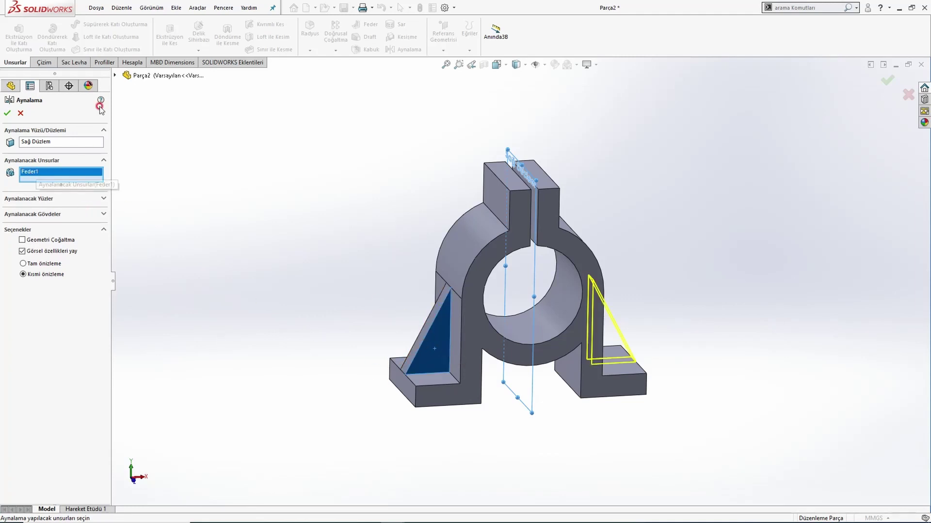
- Clear the mirror's feature selection, reselect the rib feature Feder1 and complete the mirror about the right plane
left_click(115, 75)
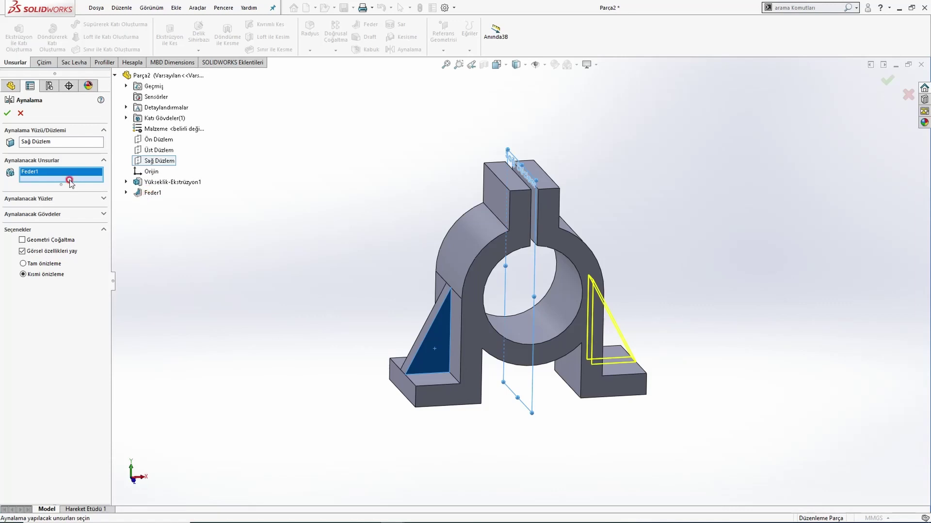
right_click(49, 171)
left_click(63, 190)
left_click(140, 194)
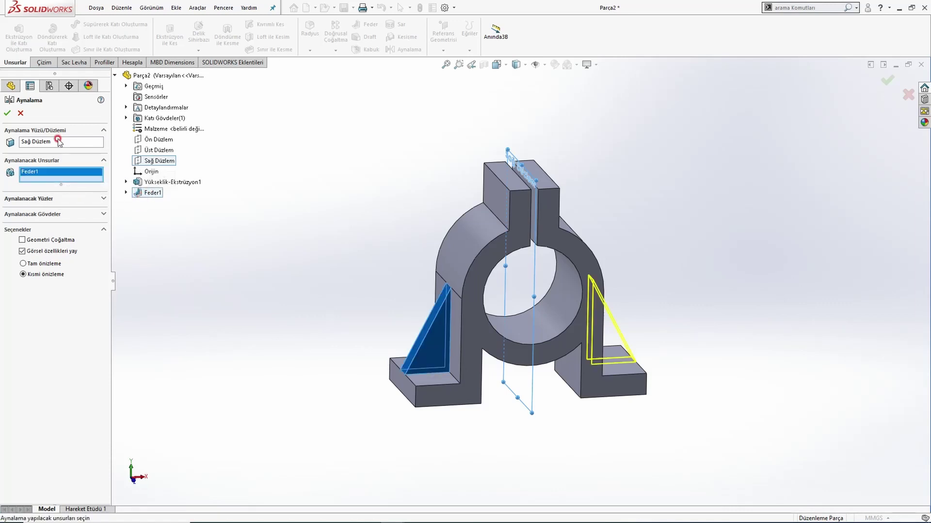
left_click(8, 114)
mouse_move(416, 291)
middle_mouse_down()
mouse_move(430, 272)
mouse_move(388, 241)
mouse_move(331, 247)
mouse_move(440, 287)
mouse_move(423, 292)
middle_mouse_up()
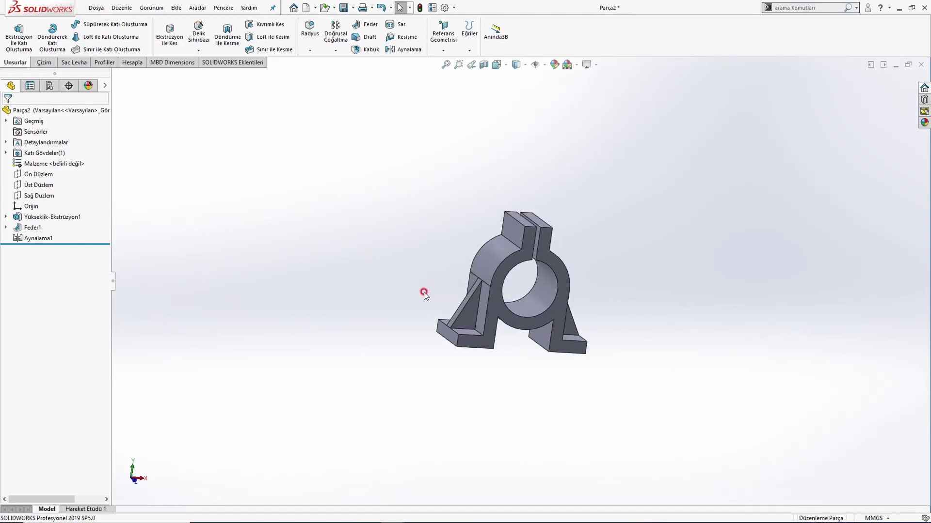
- Consult the drawing's side view for the lug holes and start a sketch on the right plane (Sağ Düzlem)
key("alt+Tab")
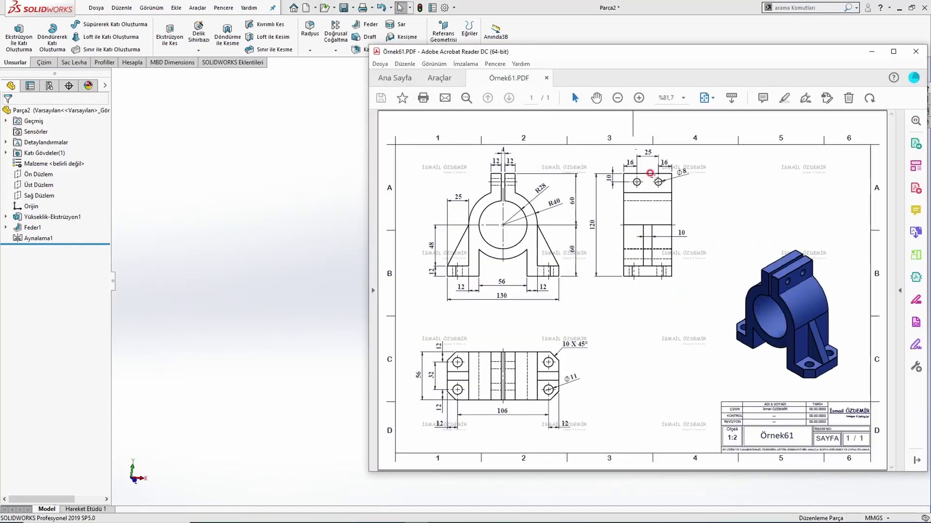
left_click(257, 194)
middle_click_drag(537, 241, 401, 209)
left_click(516, 236)
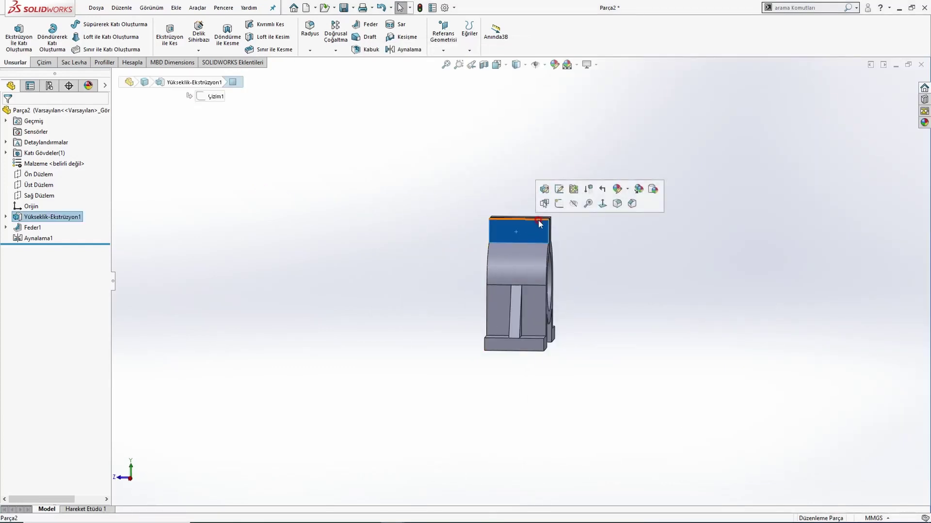
key("Escape")
left_click(30, 194)
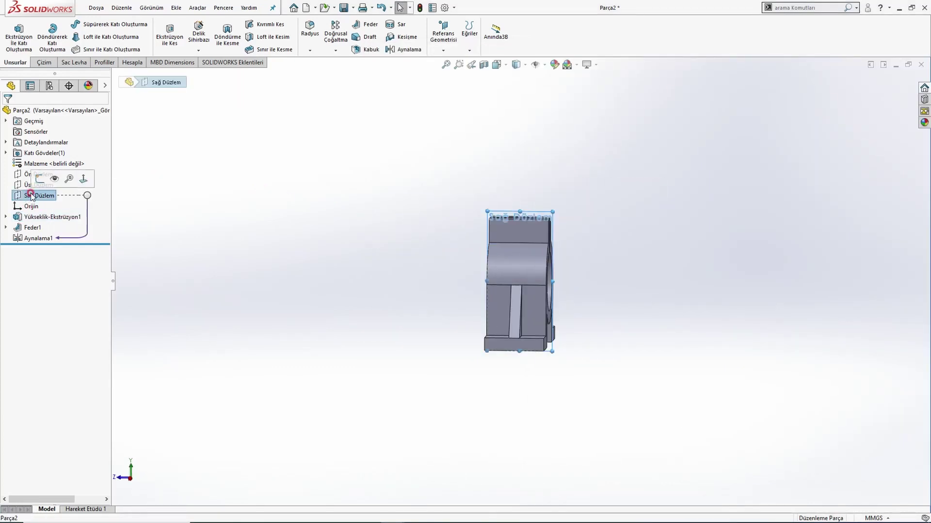
left_click(36, 186)
scroll(460, 182, "up", 2)
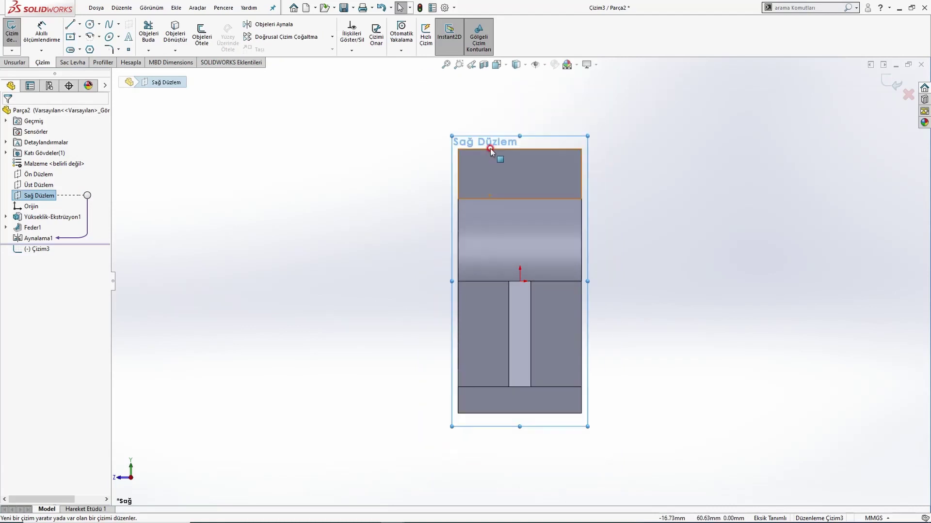
scroll(508, 136, "down", 2)
key("Escape")
- Sketch two circles side by side on the upper lugs, each with a radius of about 6.5 mm
left_click(93, 25)
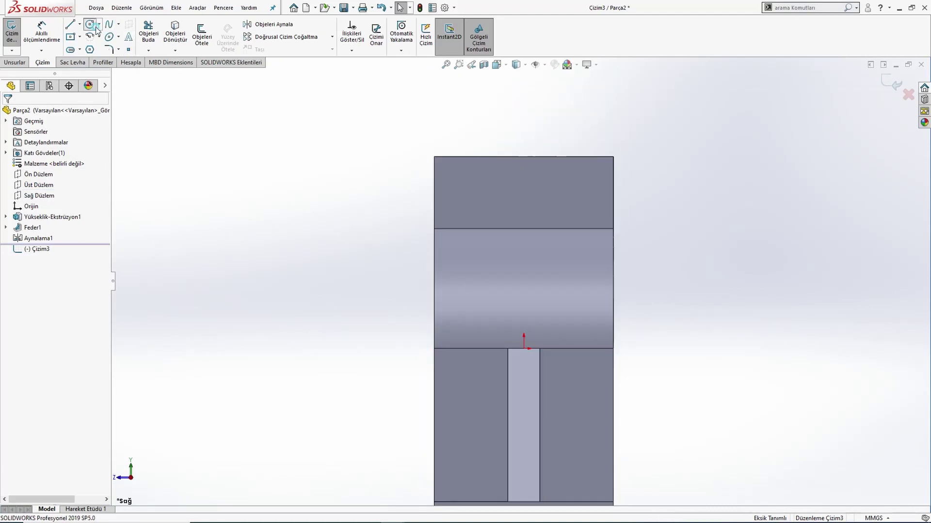
left_click(480, 183)
left_click(480, 203)
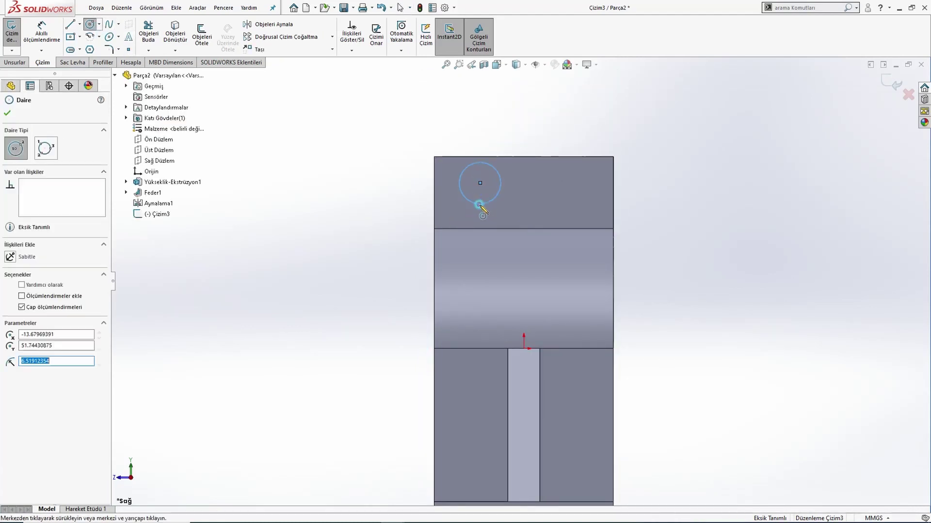
left_click(566, 197)
left_click(567, 217)
key("Escape")
- Align the two circle centers horizontally and make the circles equal in size
left_click(566, 197)
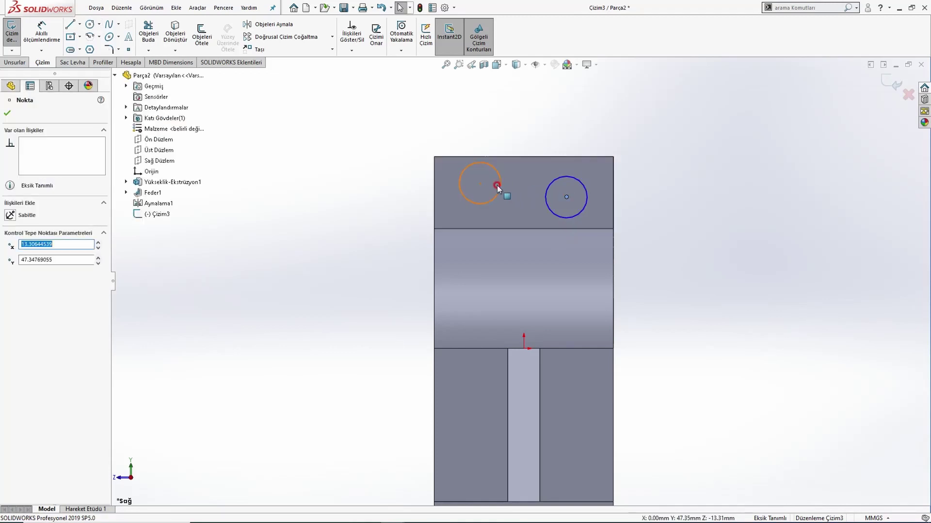
left_click(480, 183, "ctrl")
left_click(509, 141)
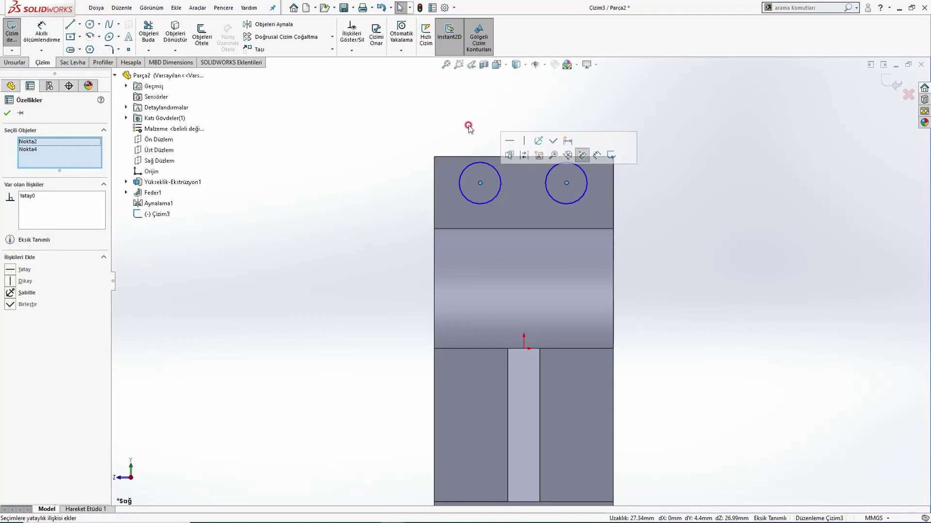
left_click(468, 127)
left_click_drag(430, 125, 650, 225)
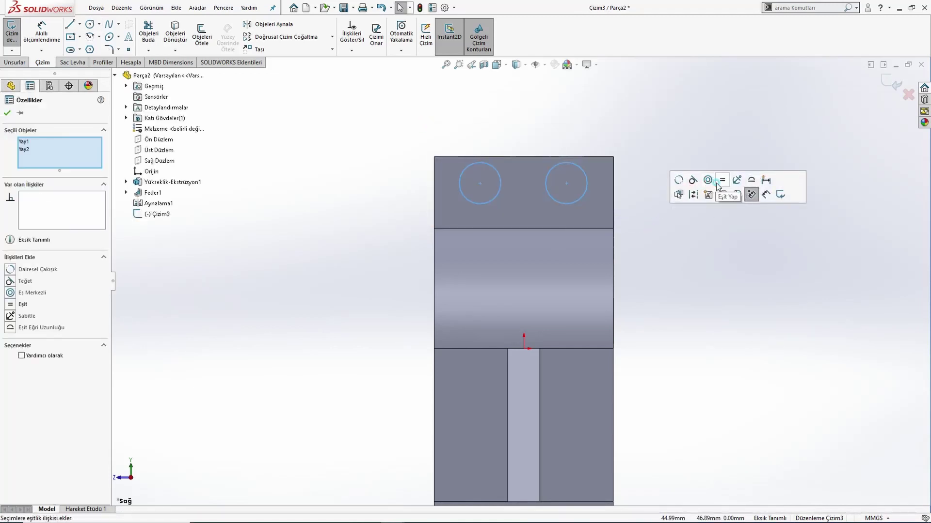
left_click(718, 184)
left_click(561, 129)
- Turn on the display of sketch relations and consult the lug hole dimensions in the drawing
left_click(538, 65)
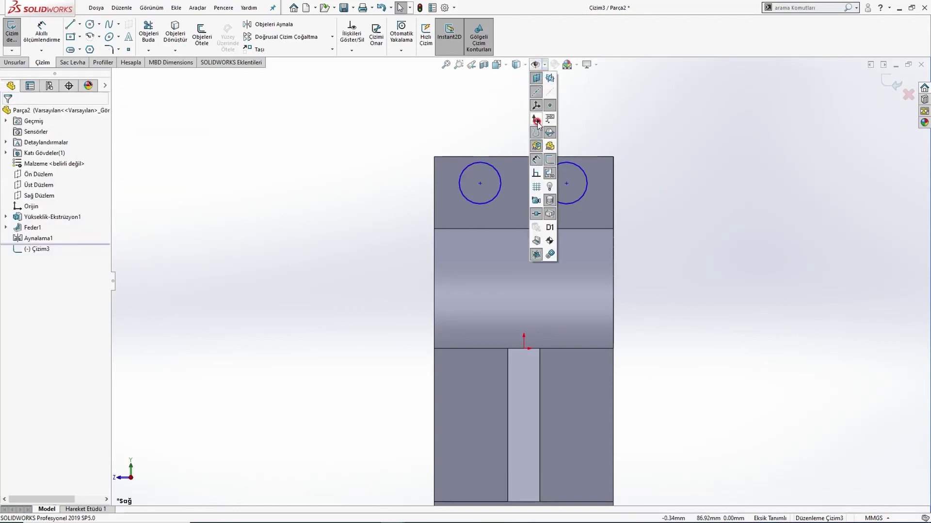
left_click(537, 173)
key("alt+Tab")
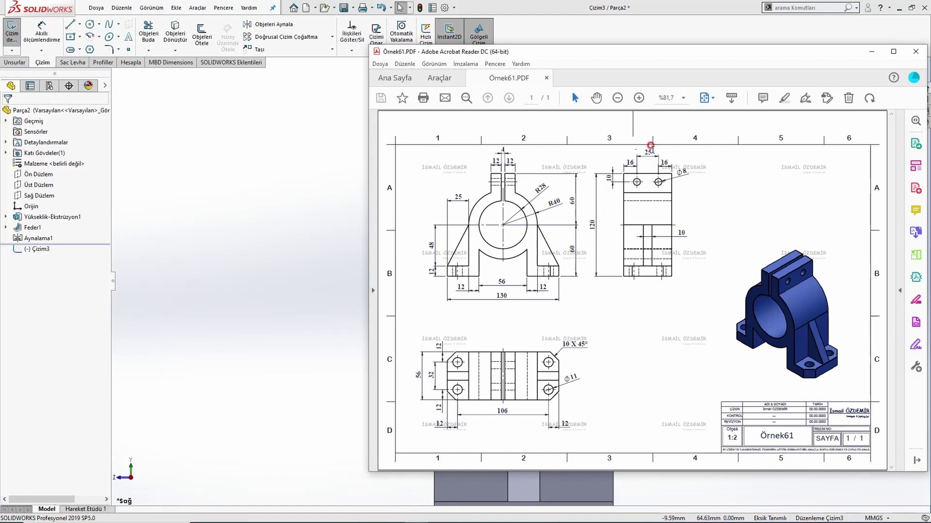
- Return to the model and dimension the horizontal distance between the two lug circles as 25 mm
left_click(268, 188)
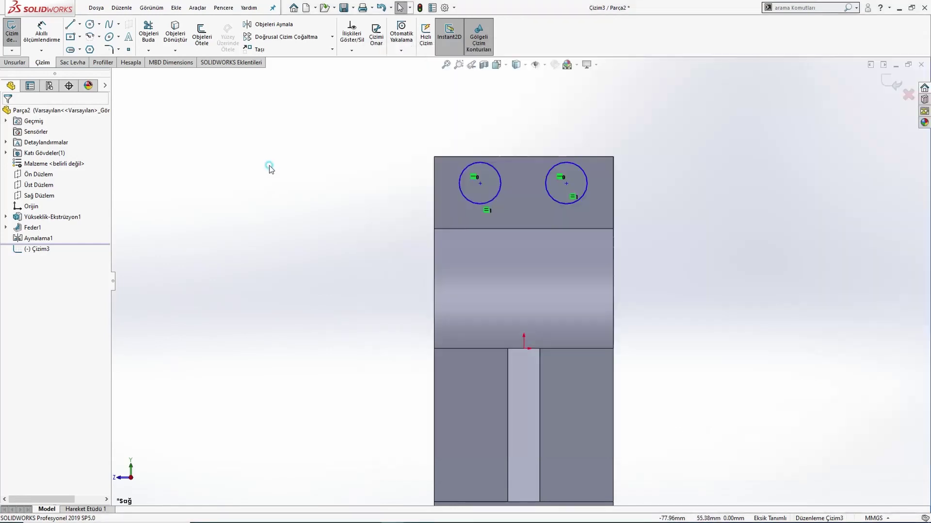
left_click(41, 32)
left_click(514, 172)
left_click(546, 177)
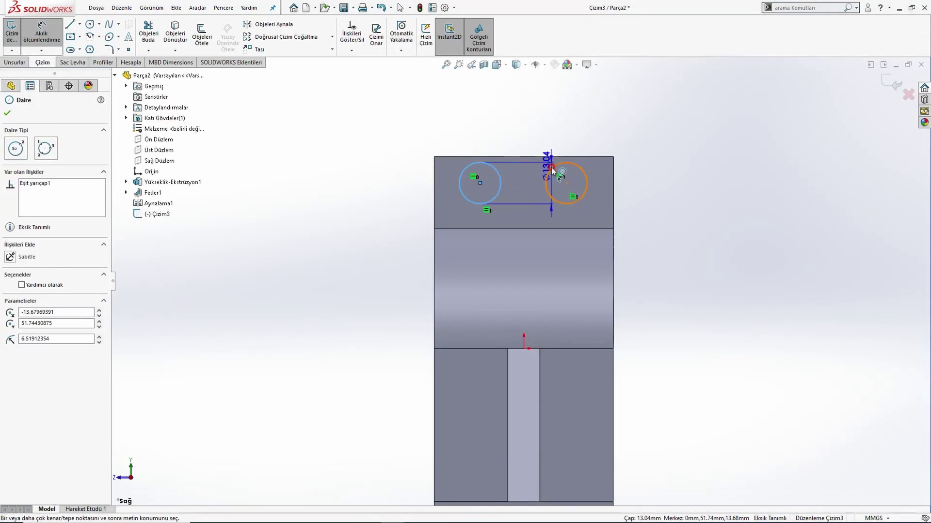
left_click(519, 122)
type("25")
key("Return")
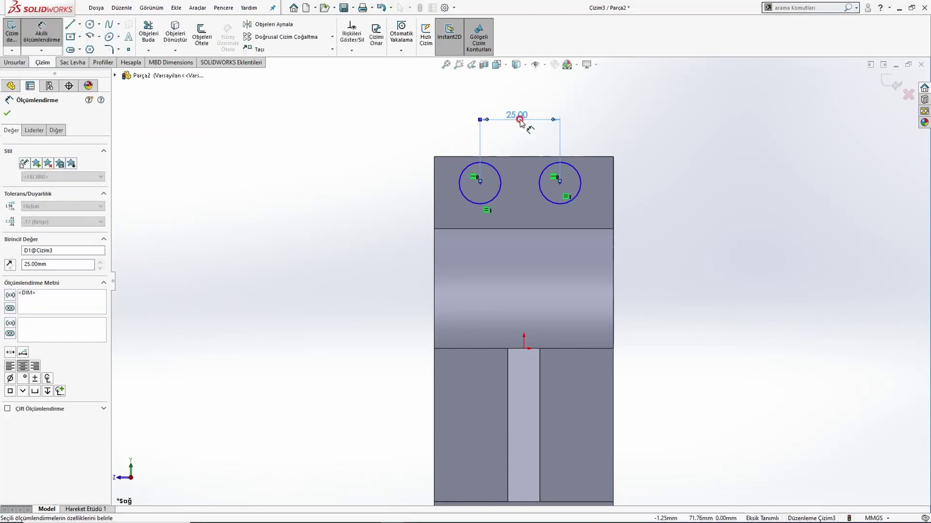
- Dimension the left circle's center 10 mm below the top edge of the lug
left_click(474, 163)
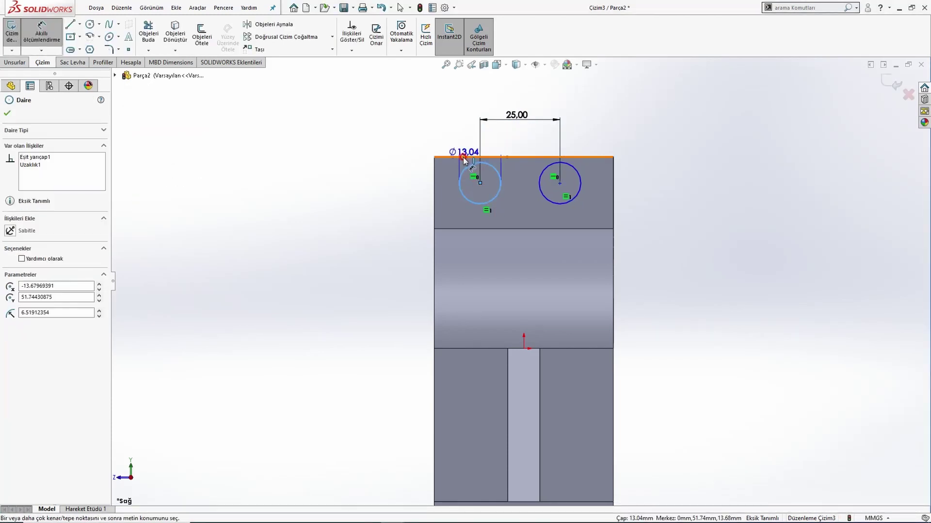
left_click(464, 157)
left_click(389, 141)
type("10")
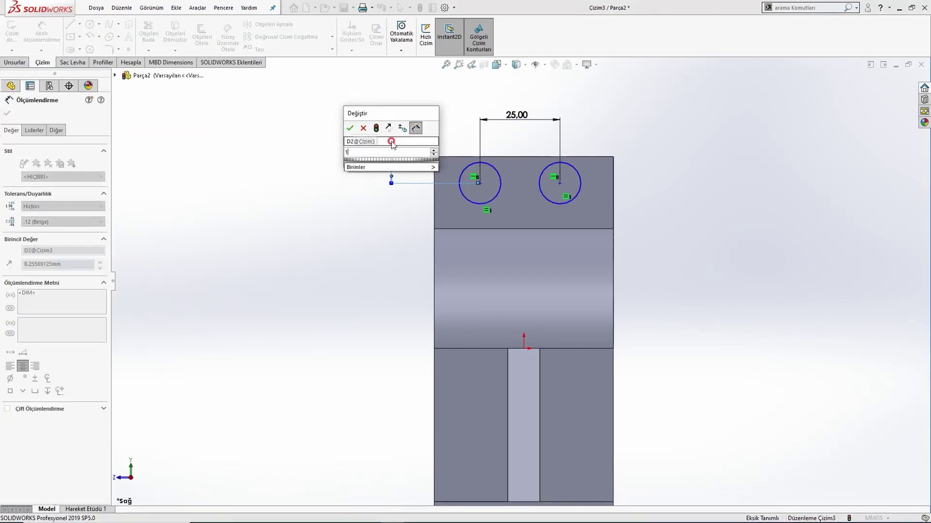
key("Return")
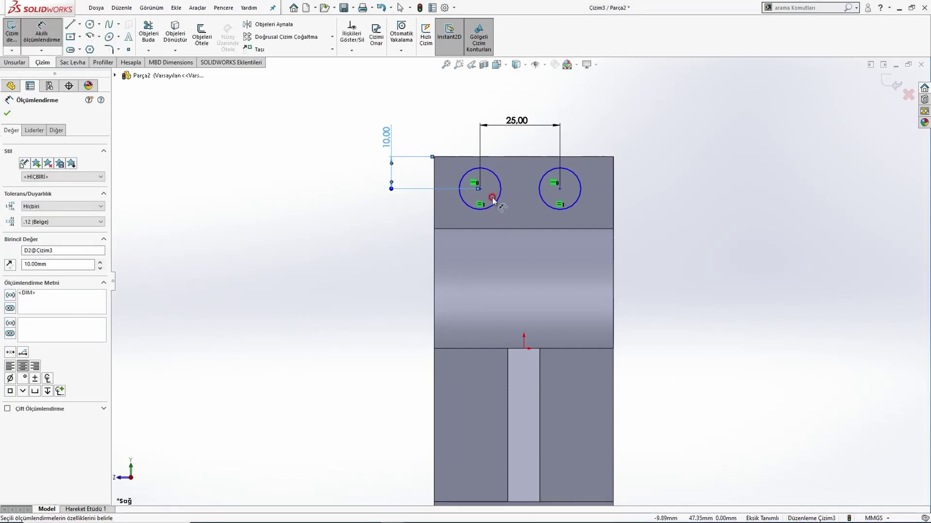
- Consult the drawing for the side offset and dimension the left circle's center 16 mm from the lug's left edge
key("alt+Tab")
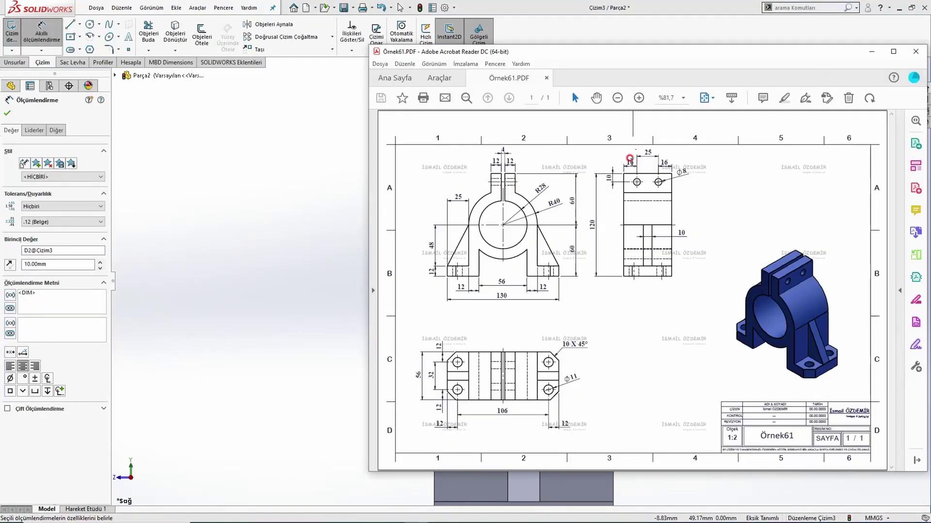
left_click(252, 171)
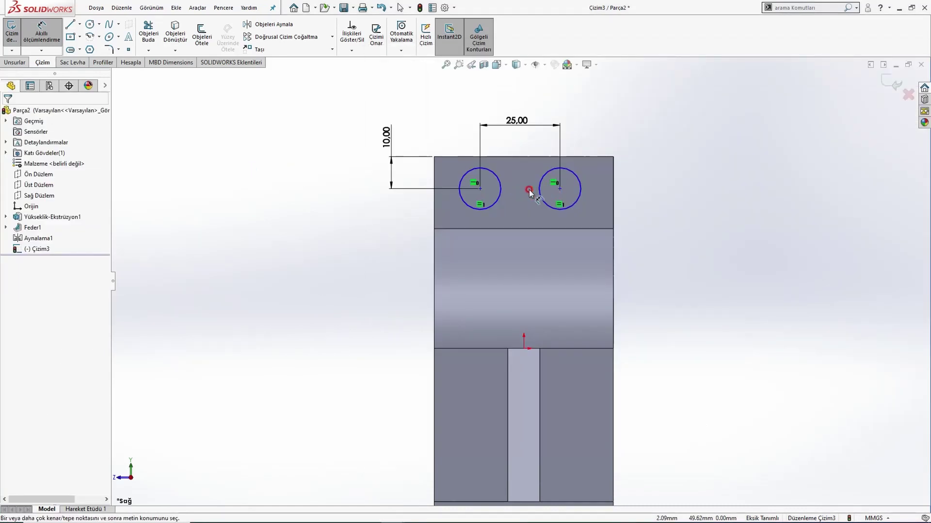
left_click(500, 188)
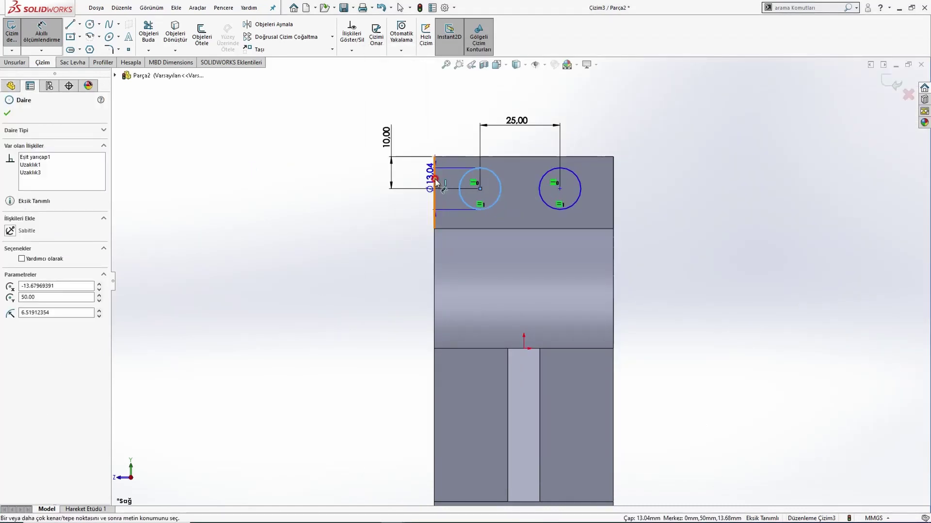
left_click(436, 179)
left_click(436, 122)
type("16")
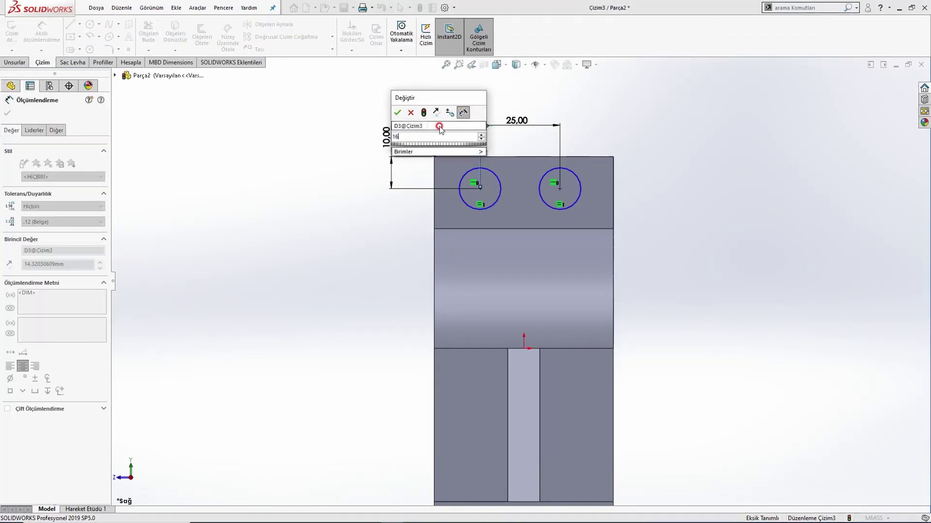
key("Return")
- Set the diameter of the equal lug circles to 8 mm
left_click(587, 189)
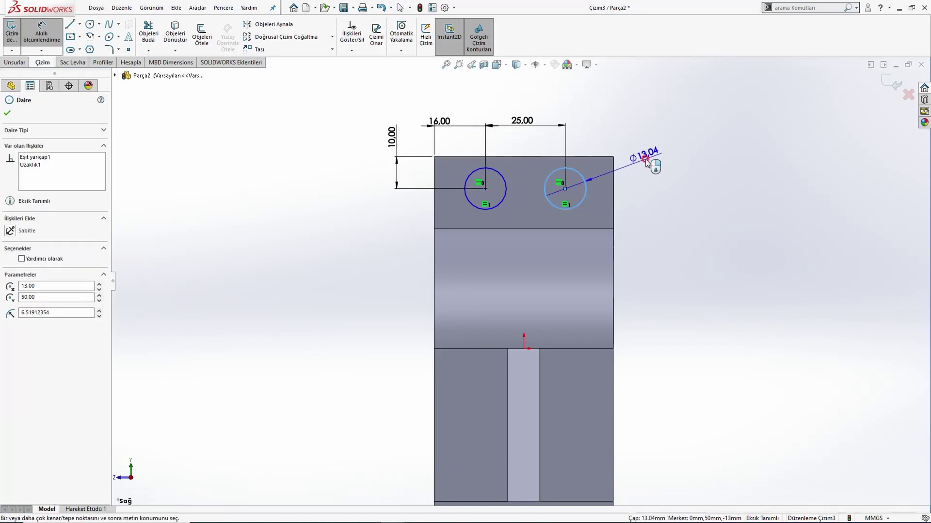
left_click(650, 179)
key("Escape")
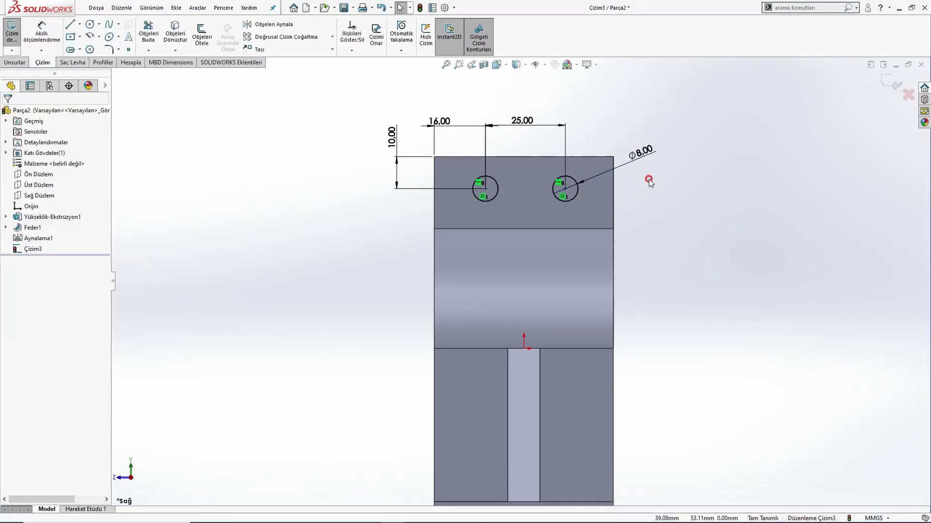
- Cut-extrude the two circles through the lugs with the end condition Through All - Both (Tümünden - Her İkisinden)
scroll(506, 272, "up", 2)
middle_click_drag(501, 272, 555, 260)
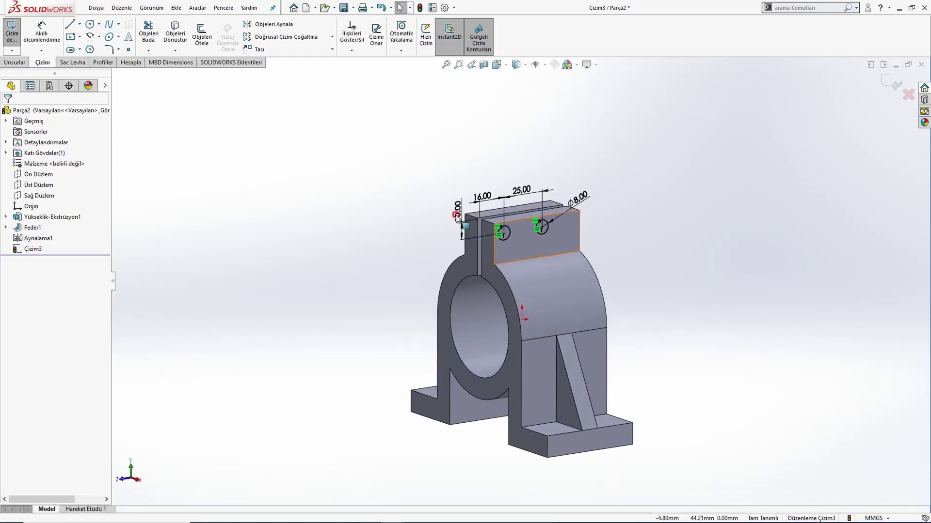
left_click(15, 62)
left_click(169, 35)
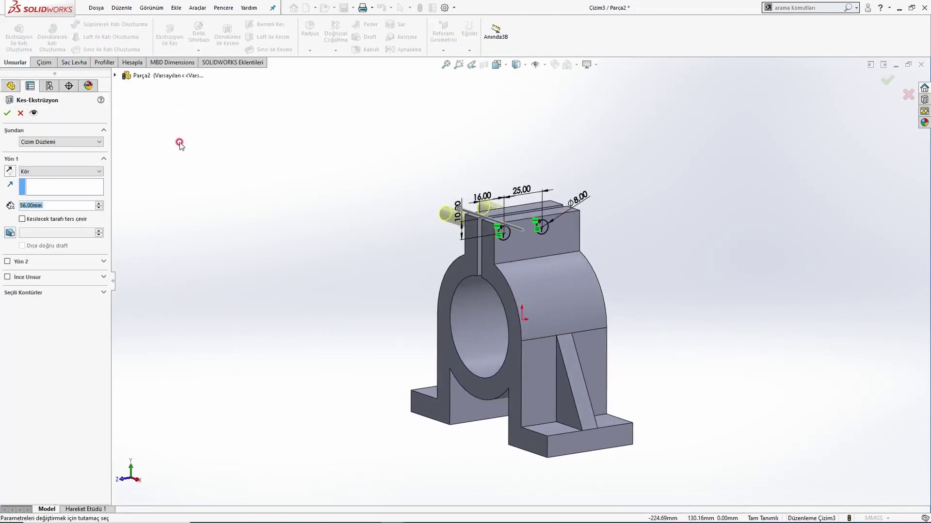
left_click(68, 171)
left_click(57, 192)
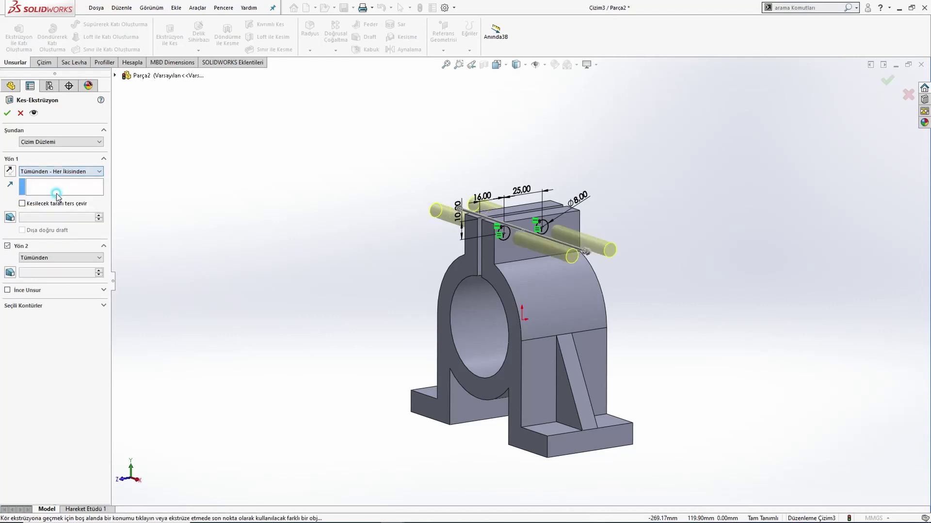
left_click(9, 116)
- Examine the finished lug holes from several sides of the bracket and consult the drawing for the next feature
scroll(496, 262, "down", 3)
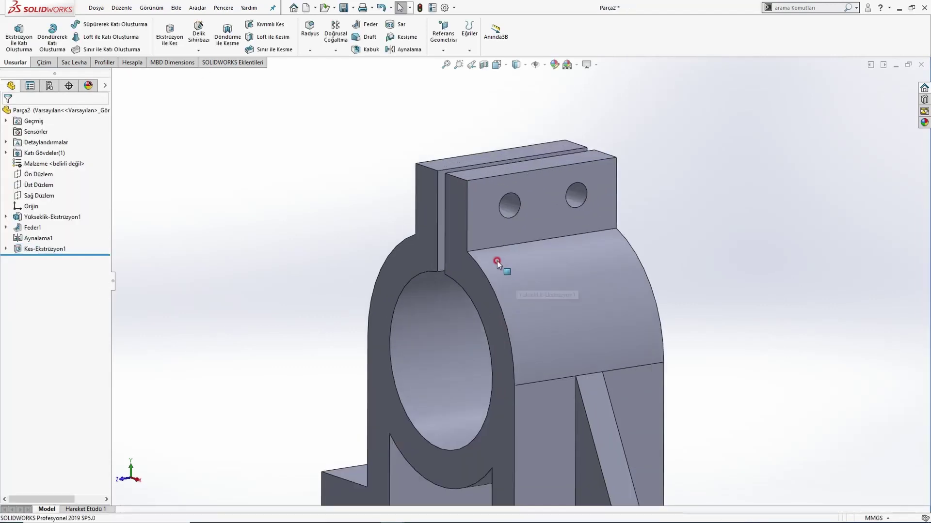
middle_click_drag(496, 262, 425, 238)
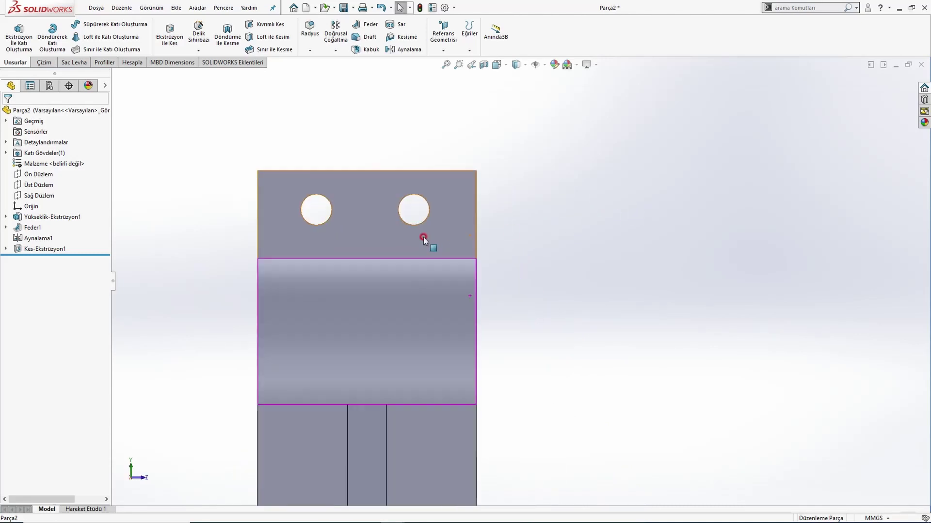
scroll(391, 226, "down", 2)
scroll(507, 294, "up", 4)
middle_click_drag(507, 294, 374, 306)
scroll(436, 303, "down", 3)
key("alt+Tab")
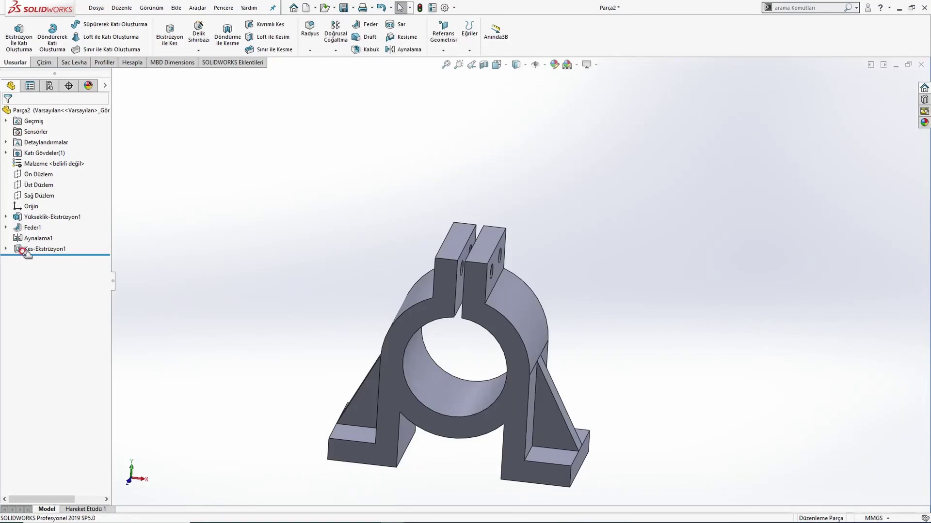
- Start a sketch on the top face of the bracket's left foot
left_click(36, 186)
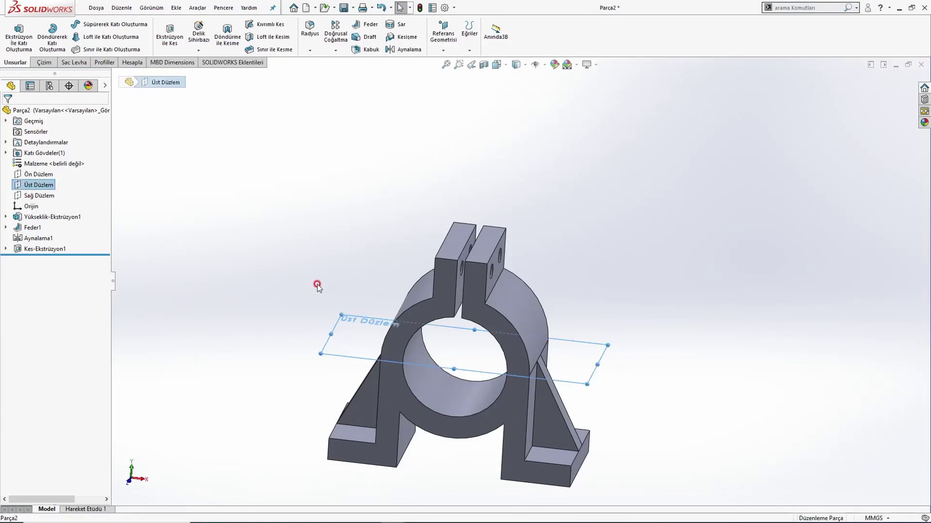
left_click(364, 435)
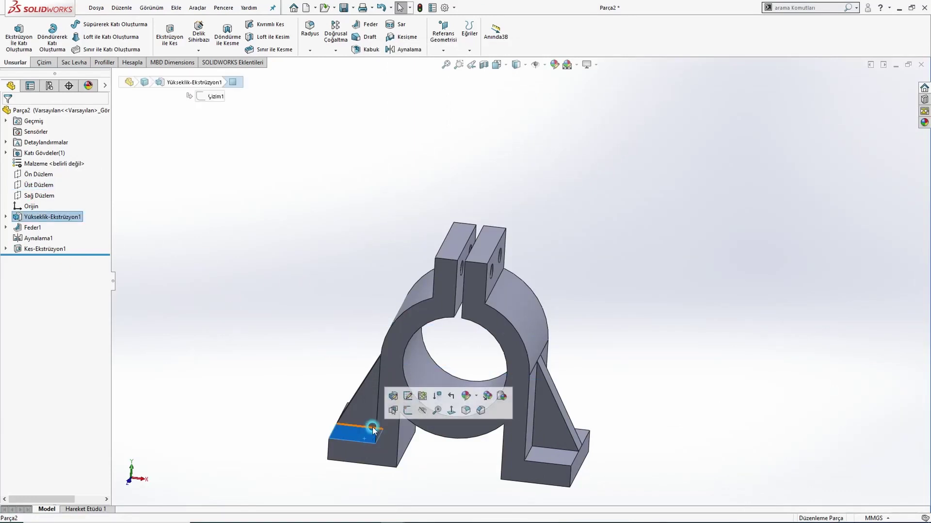
left_click(411, 413)
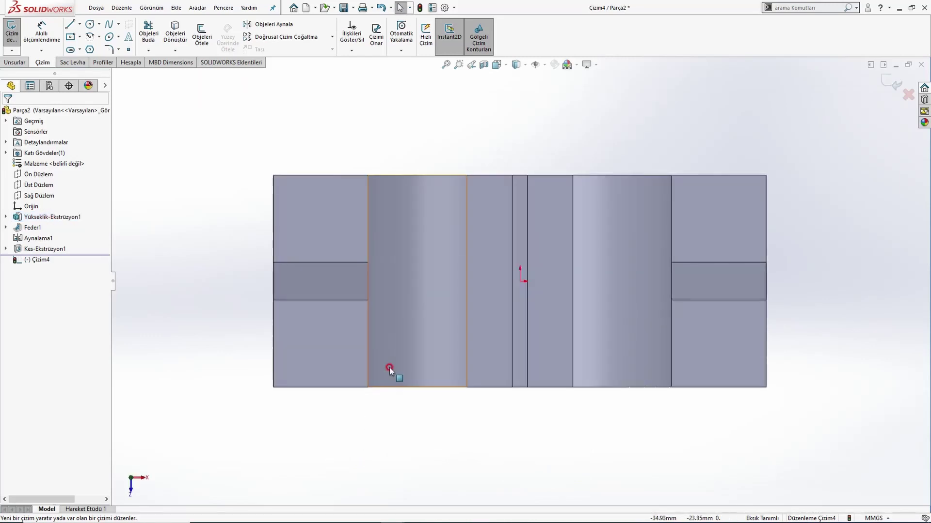
- Sketch a center rectangle of about 105 by 36 mm on the origin and convert its four sides to construction geometry
left_click(70, 36)
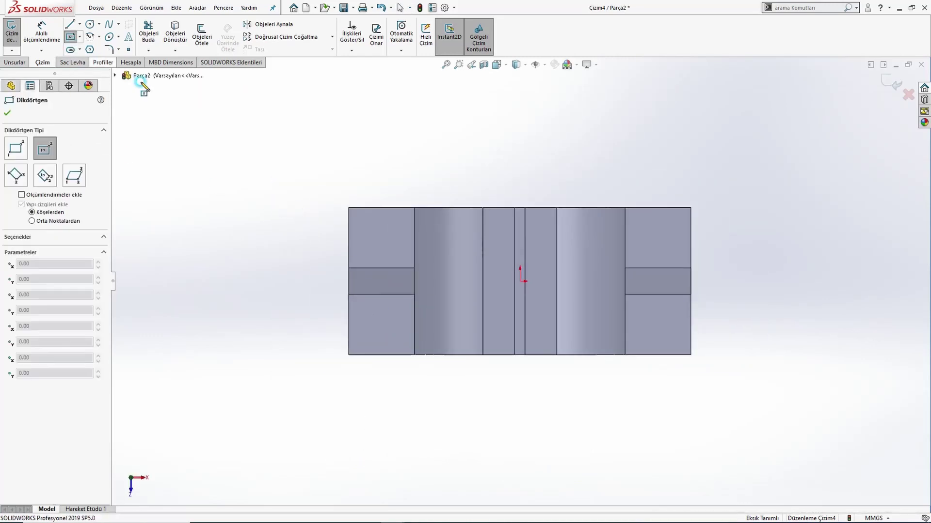
left_click(520, 281)
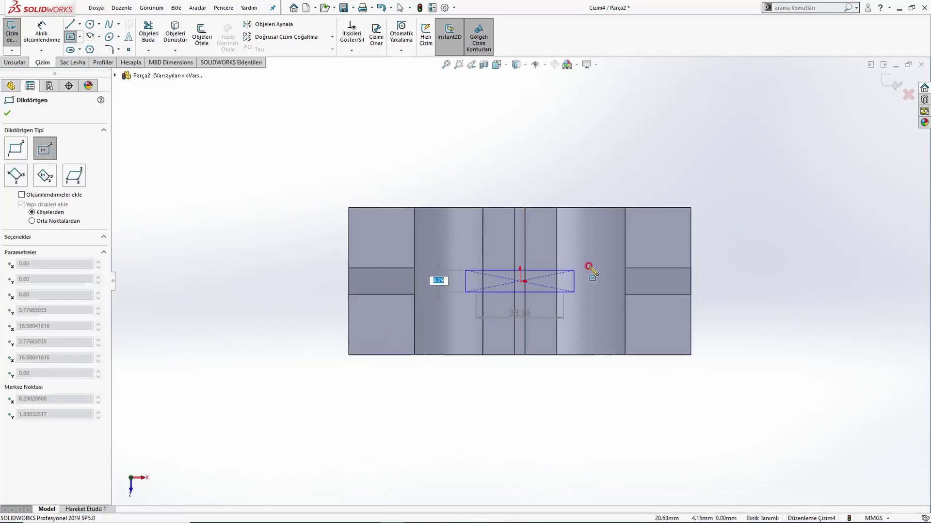
left_click(658, 233)
left_click(639, 262)
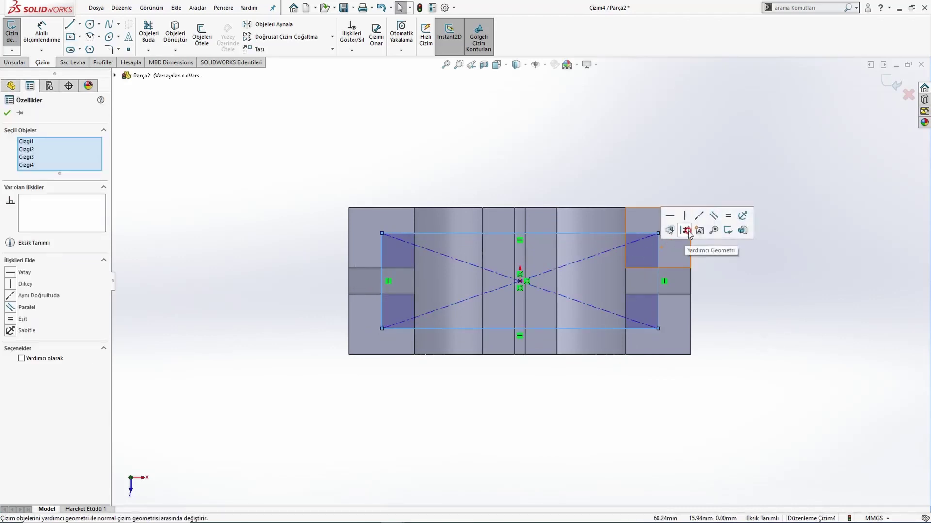
left_click(759, 290)
- Consult the drawing's top view for the foot hole spacing and set the construction rectangle's height to 32 mm
key("alt+Tab")
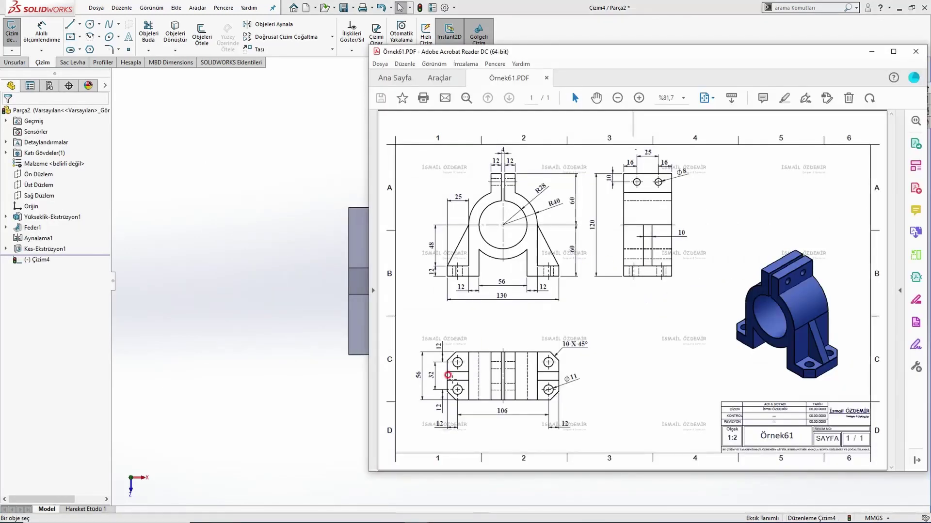
left_click(255, 284)
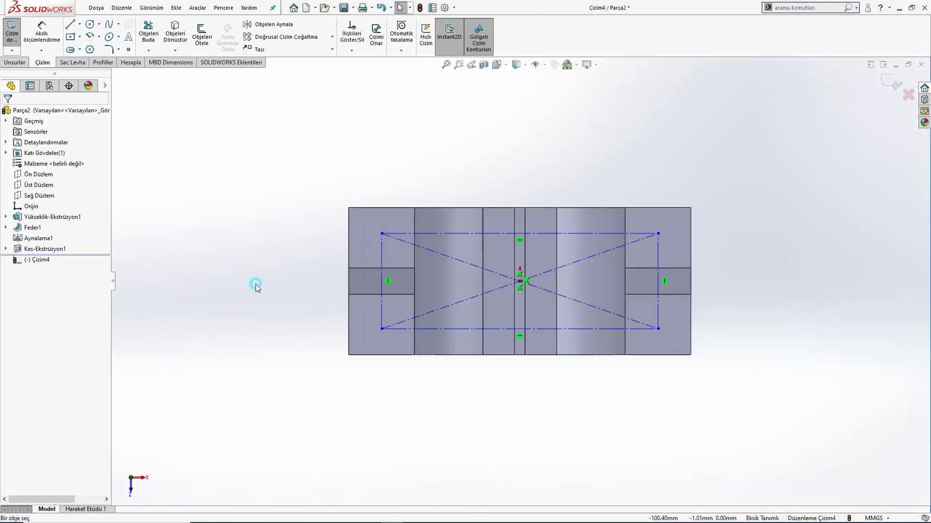
key("d")
left_click(381, 262)
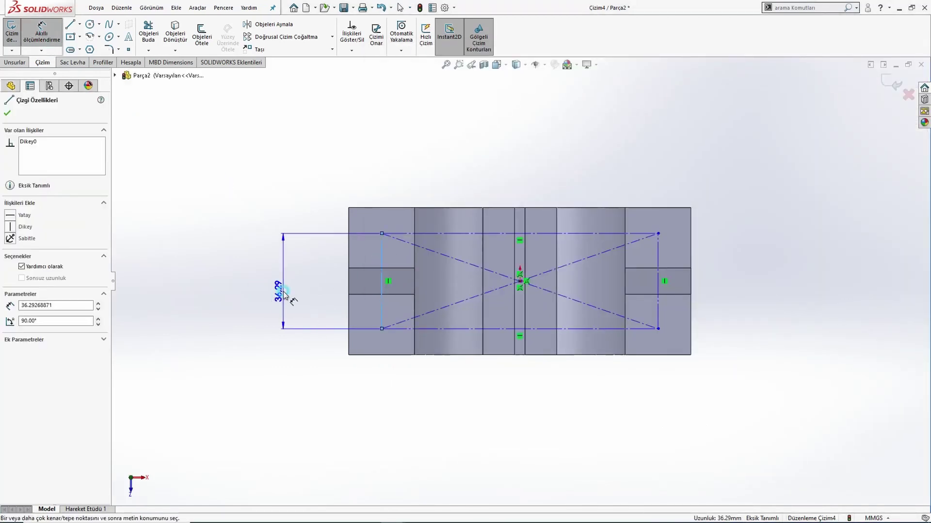
left_click(297, 289)
type("32")
key("Return")
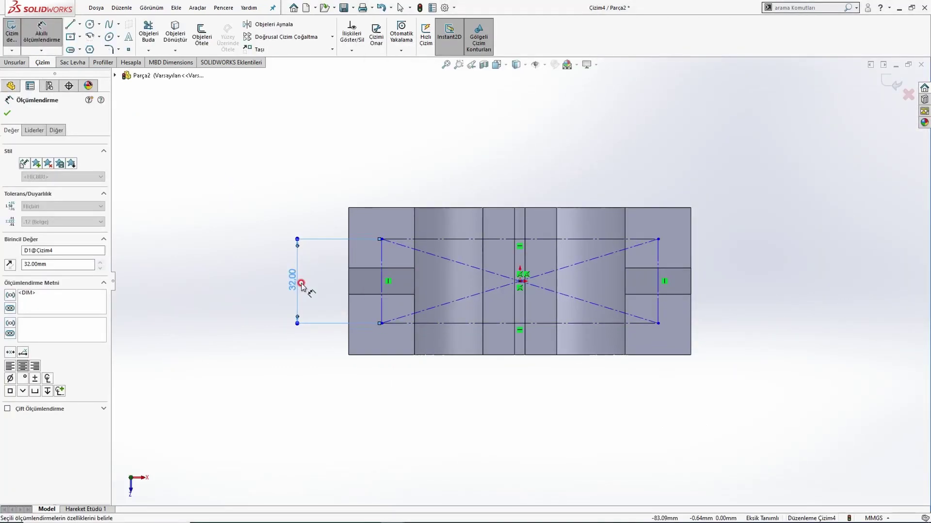
- Set the construction rectangle's length to 106 mm
left_click(447, 240)
left_click(511, 174)
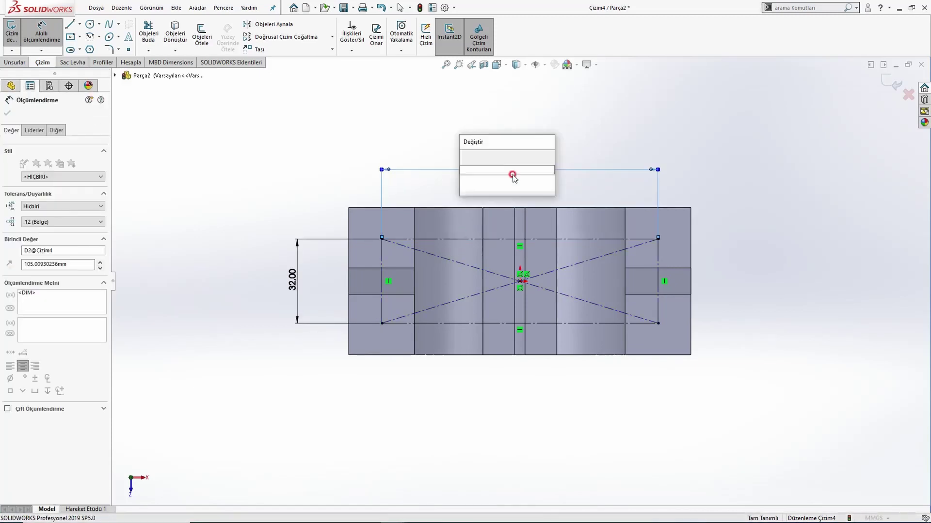
type("106")
key("Return")
key("Escape")
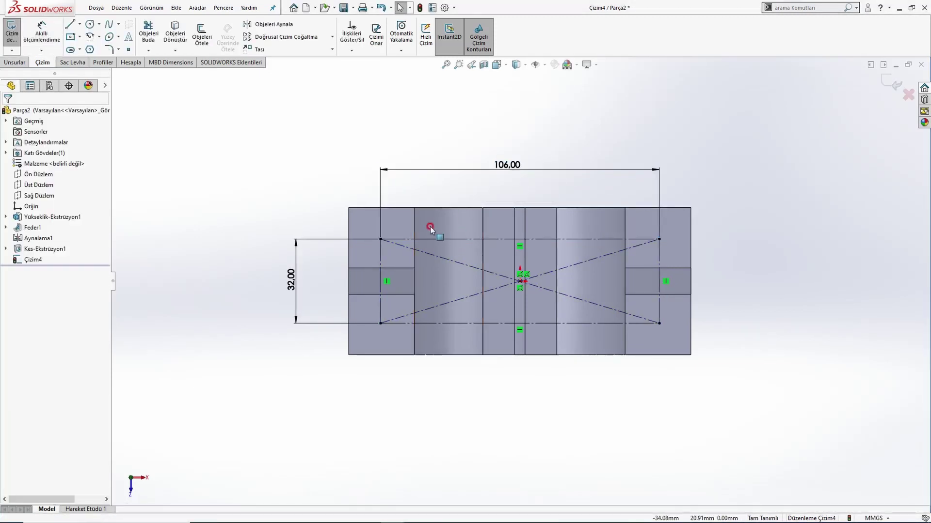
- Sketch a circle centered on each corner of the construction rectangle, the upper left one with a radius of about 18 mm
left_click(90, 24)
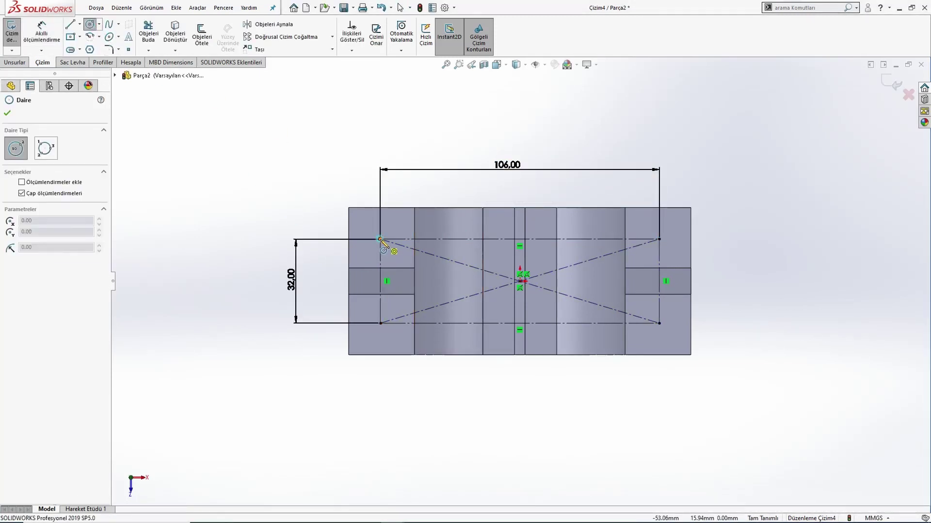
left_click(380, 239)
left_click(338, 259)
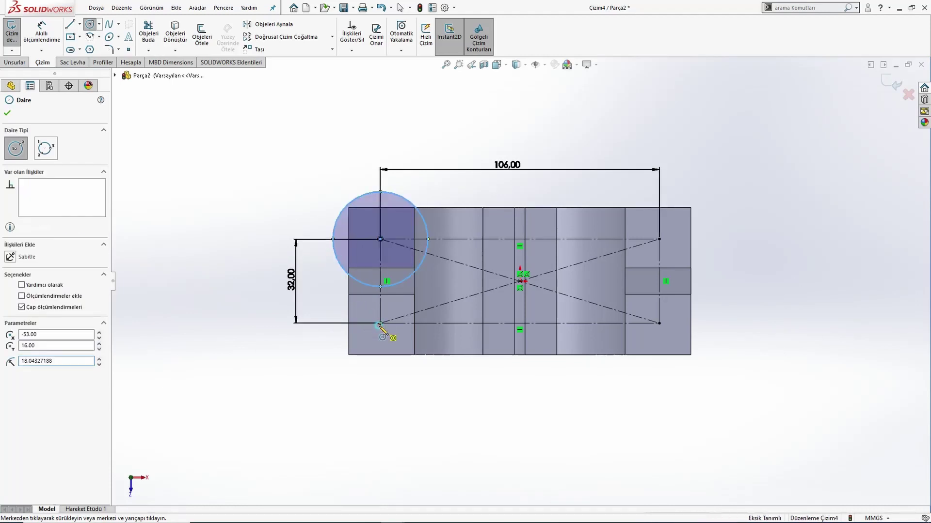
left_click(380, 324)
left_click(365, 370)
left_click(658, 323)
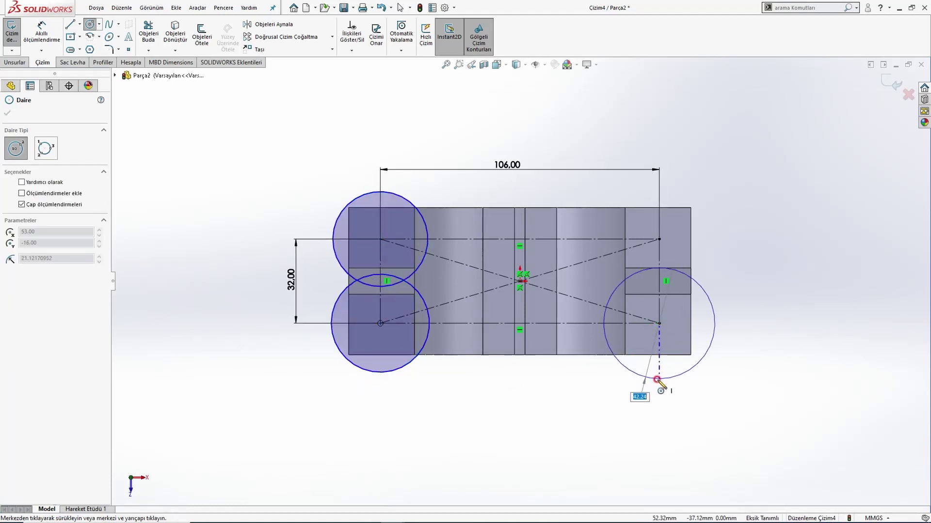
left_click(659, 240)
left_click(712, 258)
key("Escape")
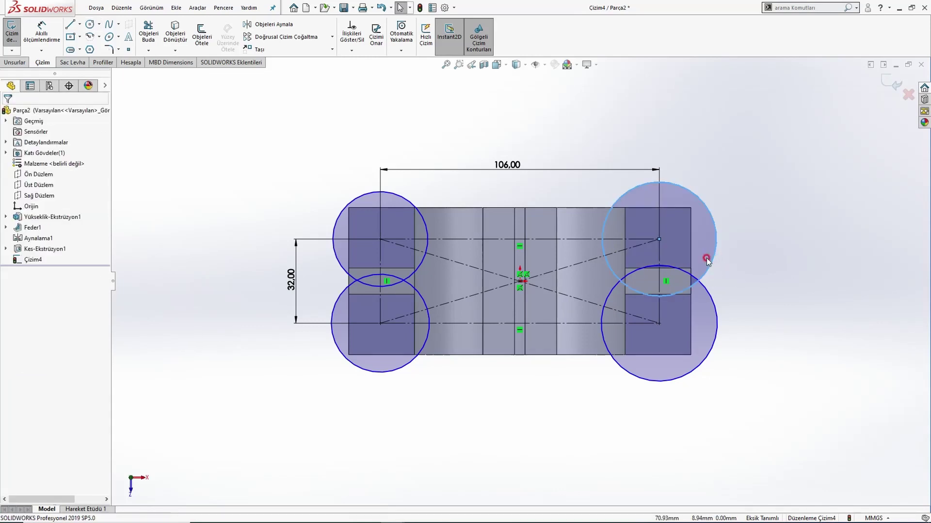
- Give the four corner circles an equal-radius relation and resize them together to a radius of about 25 mm
left_click(701, 323, "ctrl")
left_click(385, 376, "ctrl")
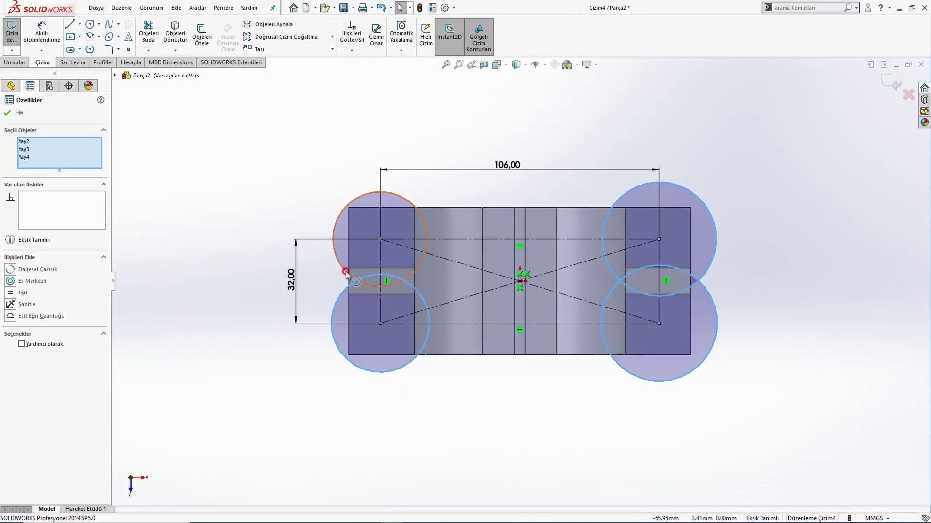
left_click(343, 270, "ctrl")
left_click(401, 174)
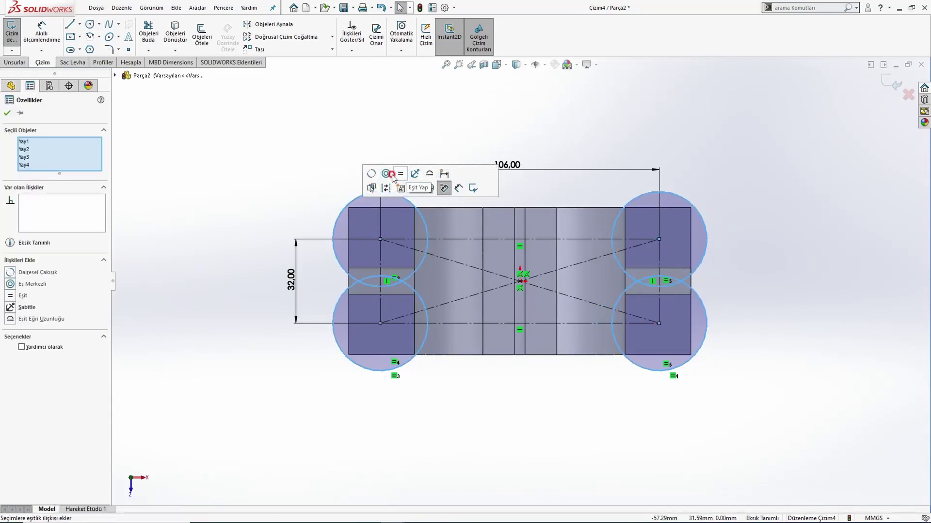
left_click(326, 193)
left_click_drag(339, 220, 327, 198)
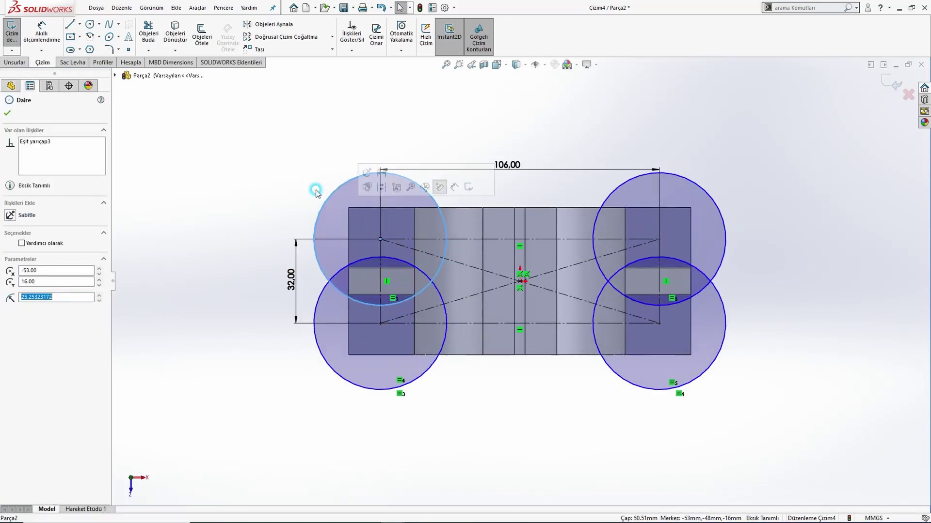
left_click(316, 191)
- Consult the drawing's foot hole callout and dimension the lower right circle's diameter at 11 mm
key("alt+Tab")
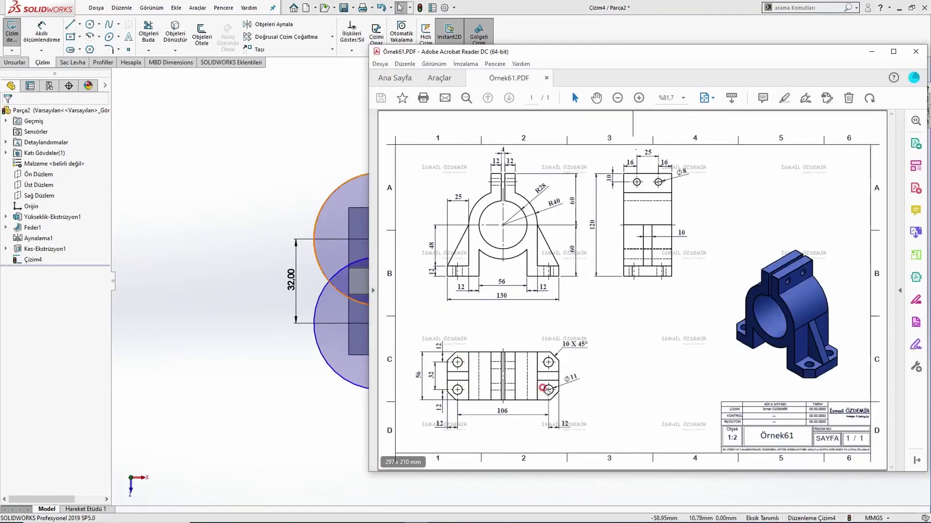
left_click(209, 223)
left_click(43, 35)
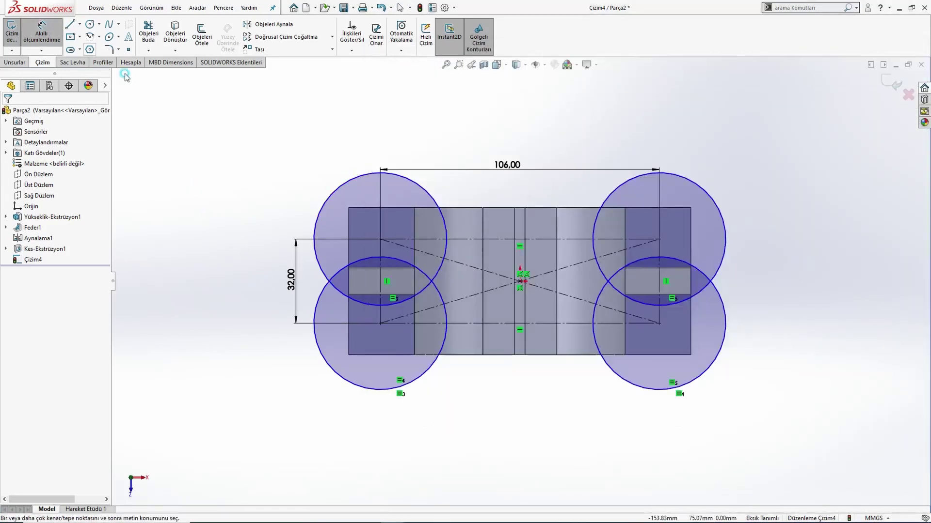
left_click(688, 382)
left_click(774, 412)
type("11")
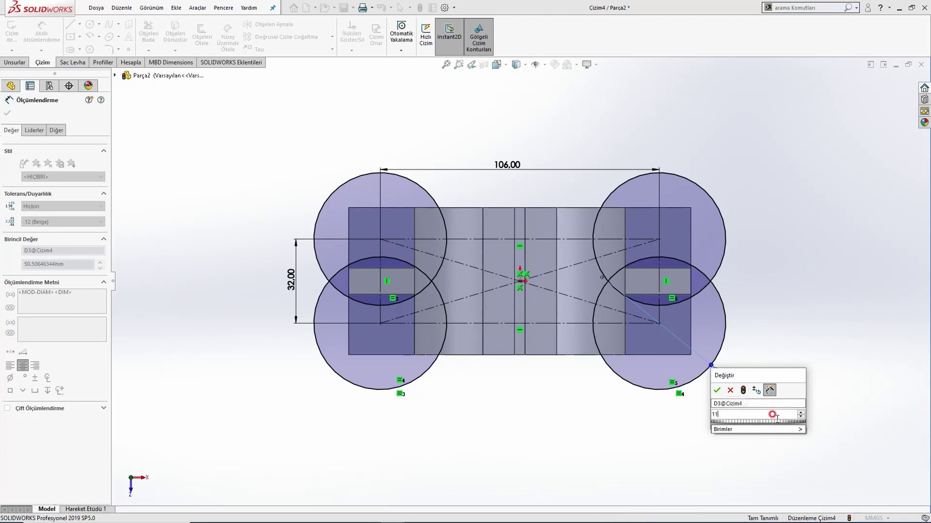
key("Return")
key("Escape")
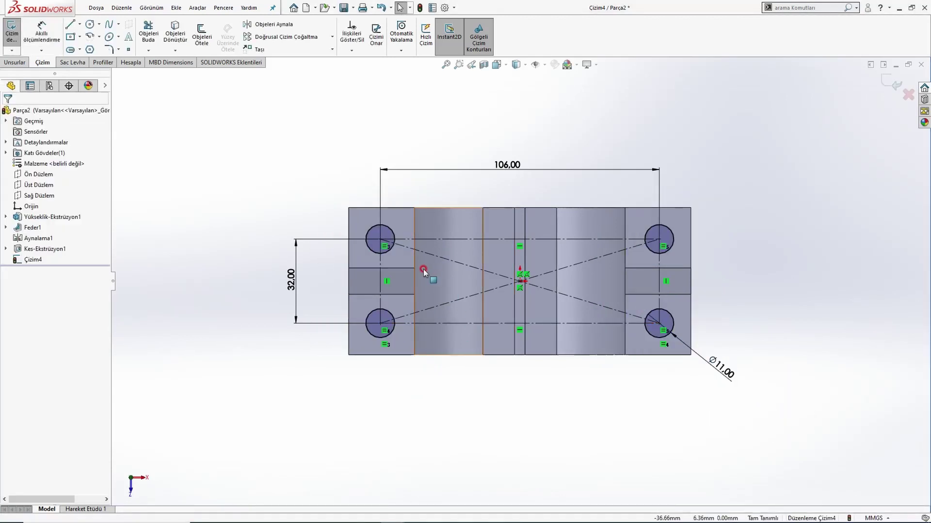
- Recheck the drawing's top view and cut-extrude the four circles through the bracket's feet with a 56 mm blind depth
key("alt+Tab")
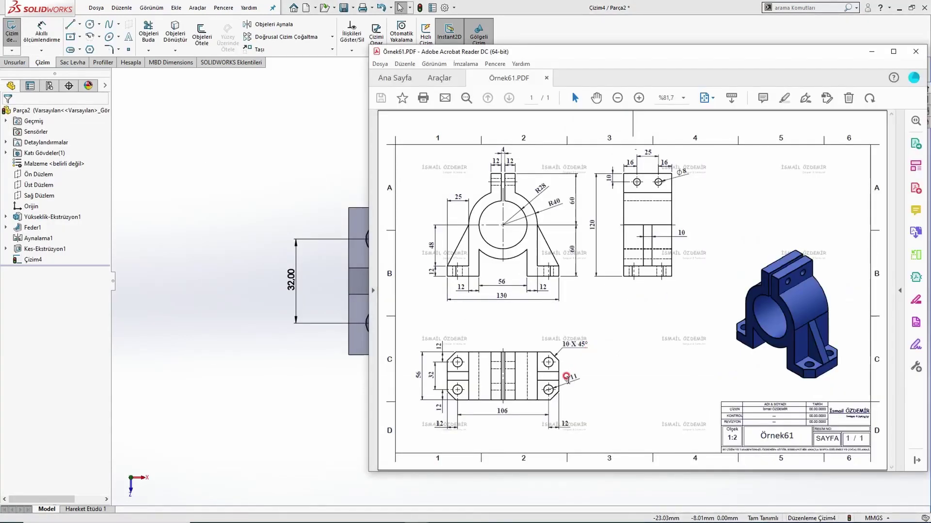
key("alt+Tab")
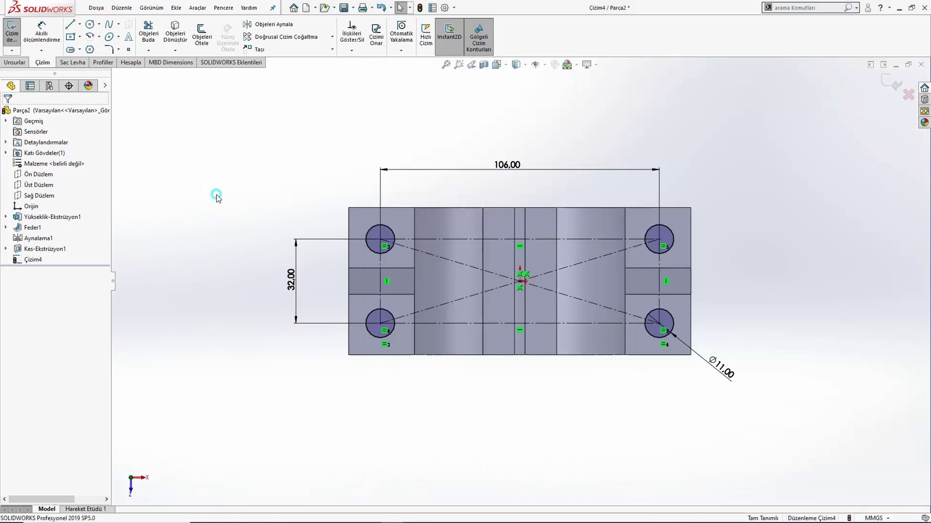
left_click(16, 63)
left_click(155, 39)
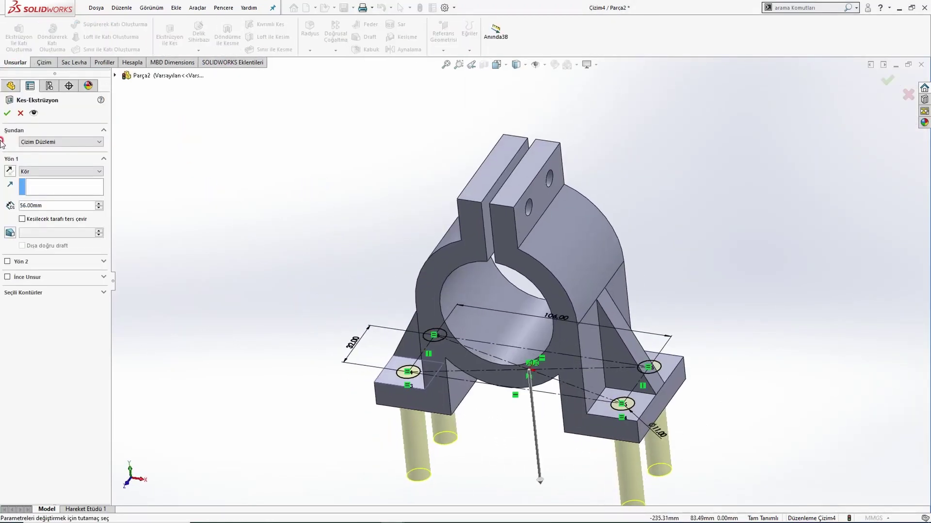
left_click(6, 113)
scroll(406, 315, "down", 4)
middle_click_drag(406, 315, 417, 405)
key("ctrl+5")
scroll(417, 405, "up", 5)
middle_click_drag(463, 335, 455, 253)
- Consult the drawing's corner callout and chamfer the four outer vertical corner edges of the feet by 10 mm at 45°
key("alt+Tab")
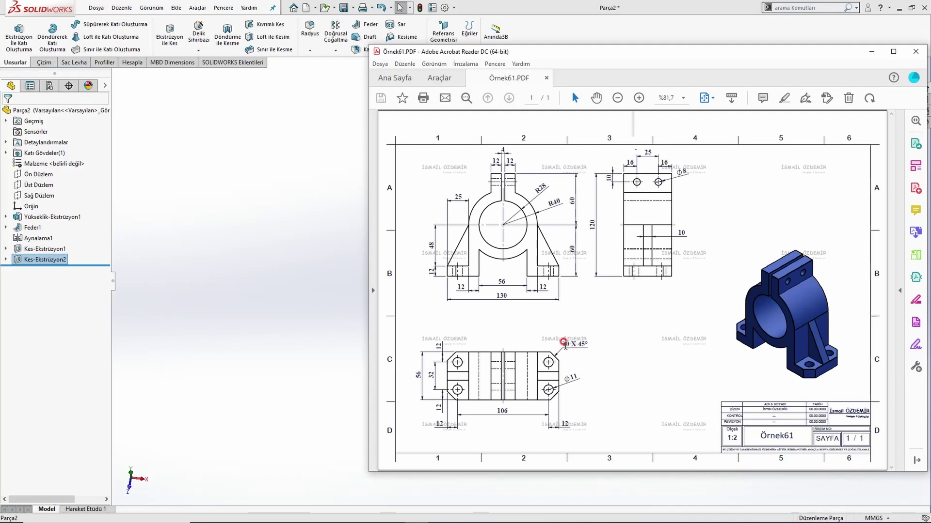
left_click(239, 251)
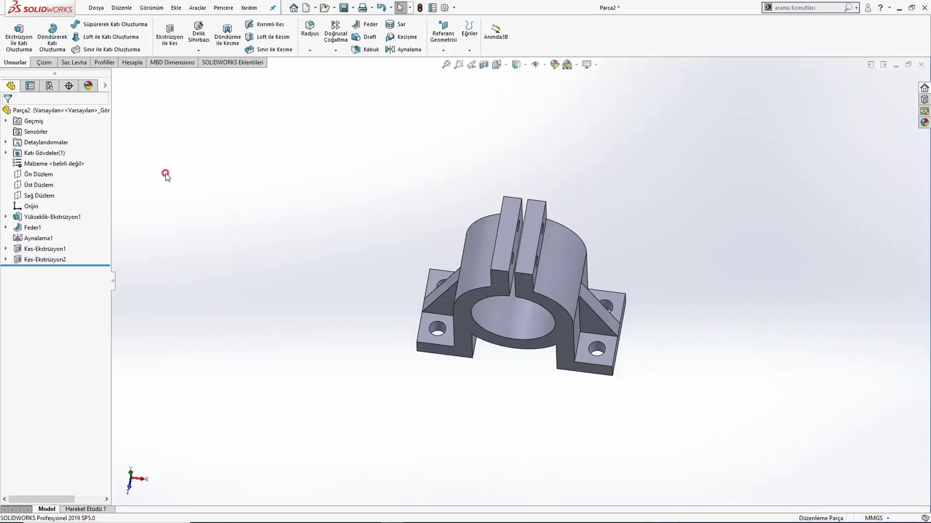
left_click(308, 51)
left_click(320, 73)
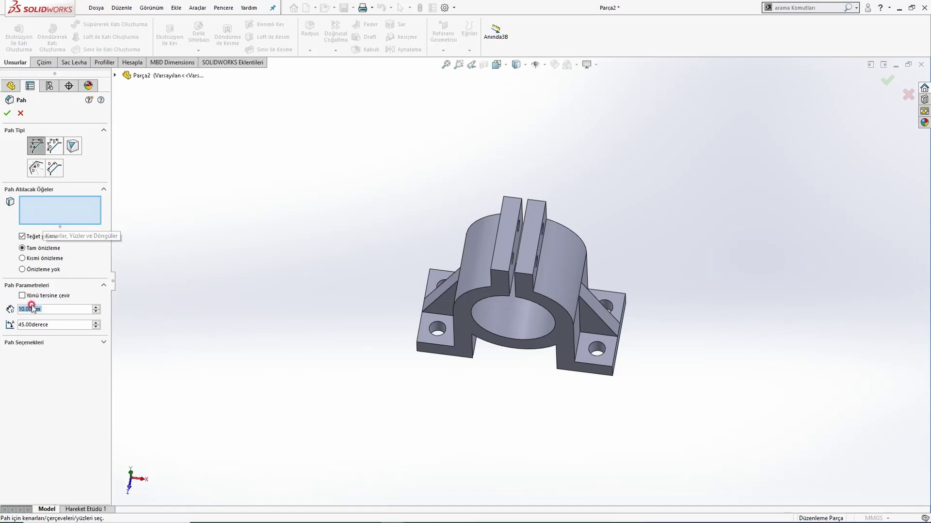
scroll(609, 358, "down", 4)
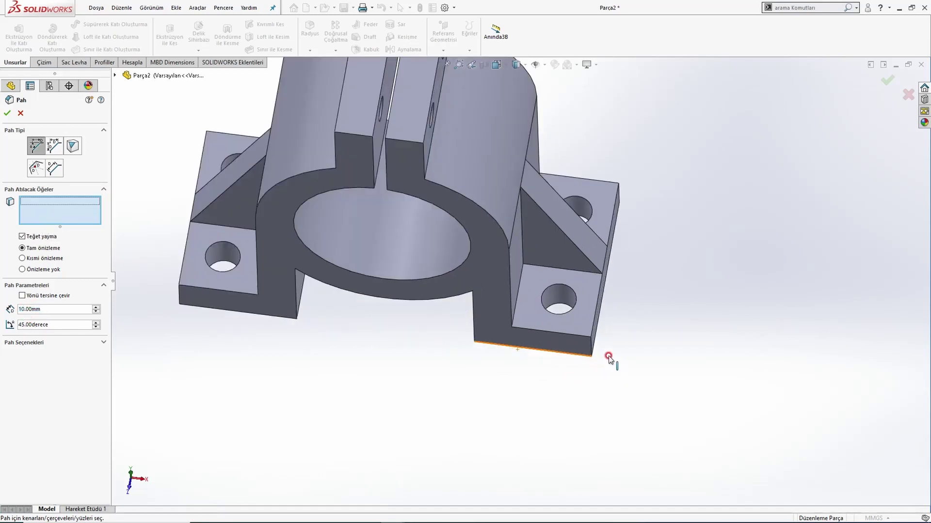
left_click(591, 350)
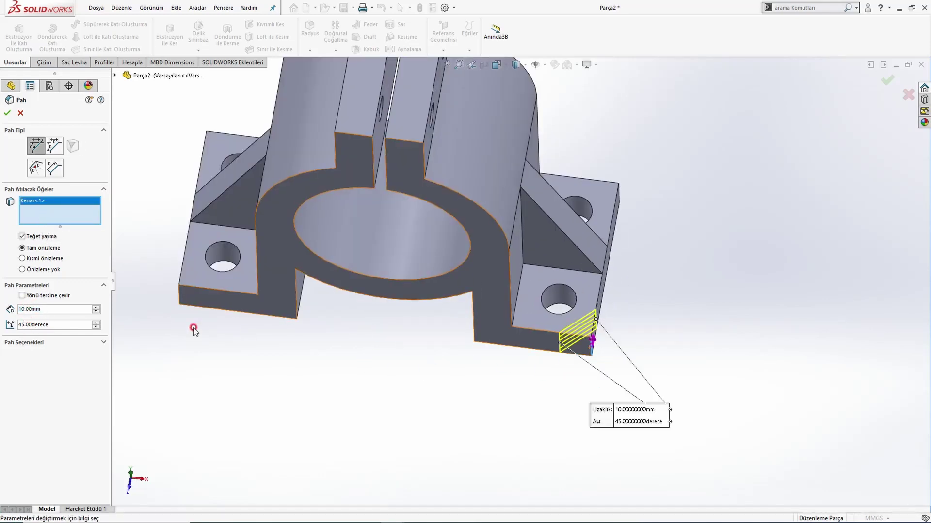
left_click(180, 300)
middle_click_drag(610, 210, 257, 194)
left_click(627, 193)
left_click(219, 169)
key("Return")
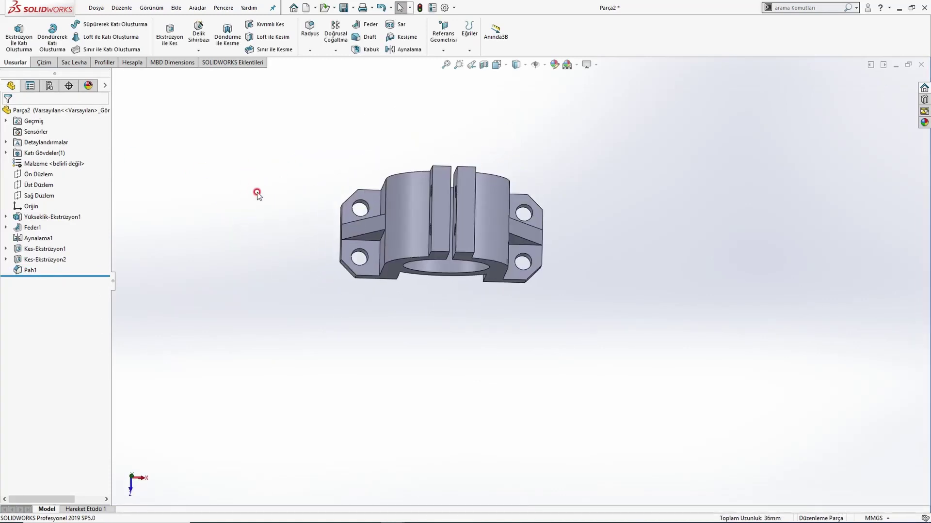
- Compare the isometric model with the drawing's shaded view and apply a blue plastic appearance to the whole part
key("ctrl+7")
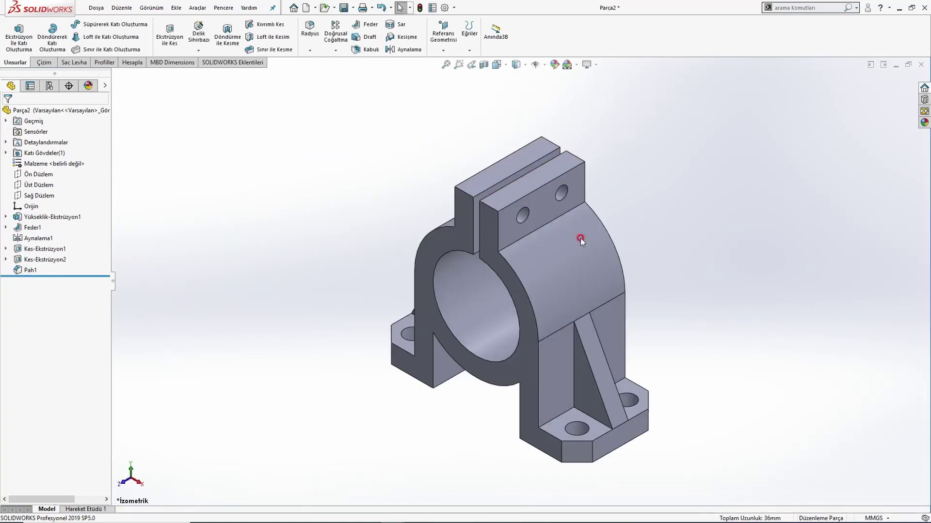
key("alt+Tab")
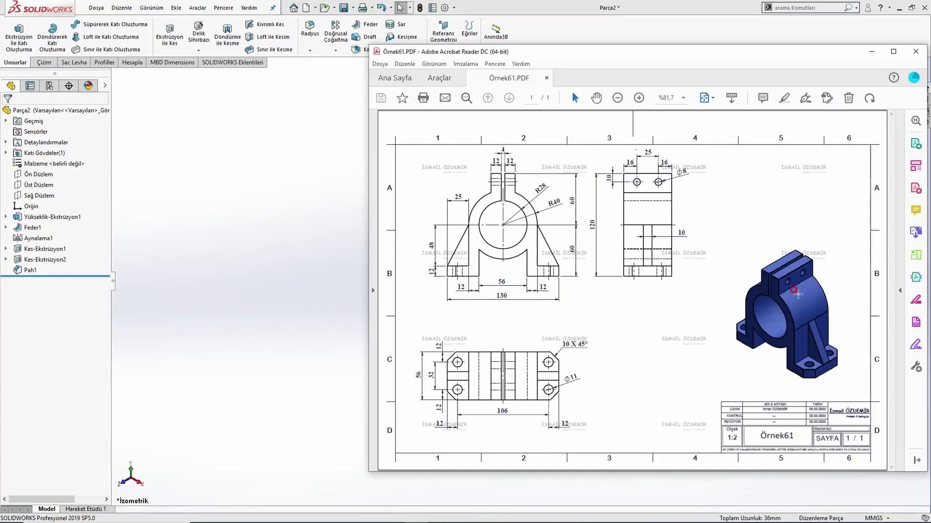
key("alt+Tab")
left_click(924, 124)
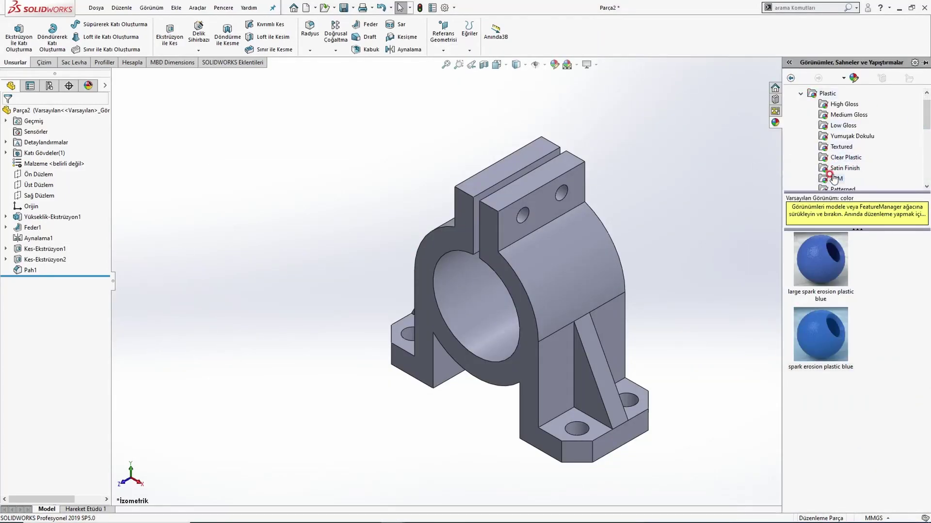
left_click_drag(825, 325, 600, 269)
left_click(616, 271)
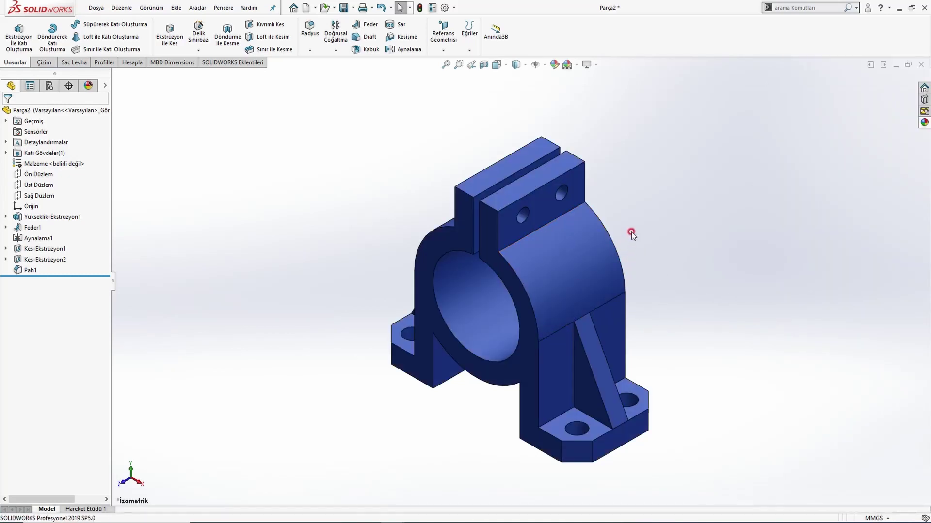
middle_click_drag(624, 220, 592, 270)
key("ctrl+5")
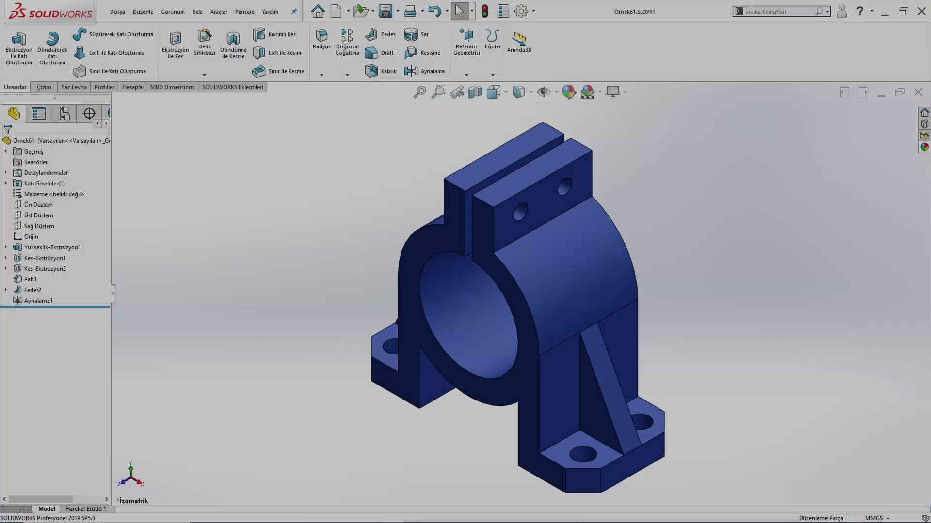